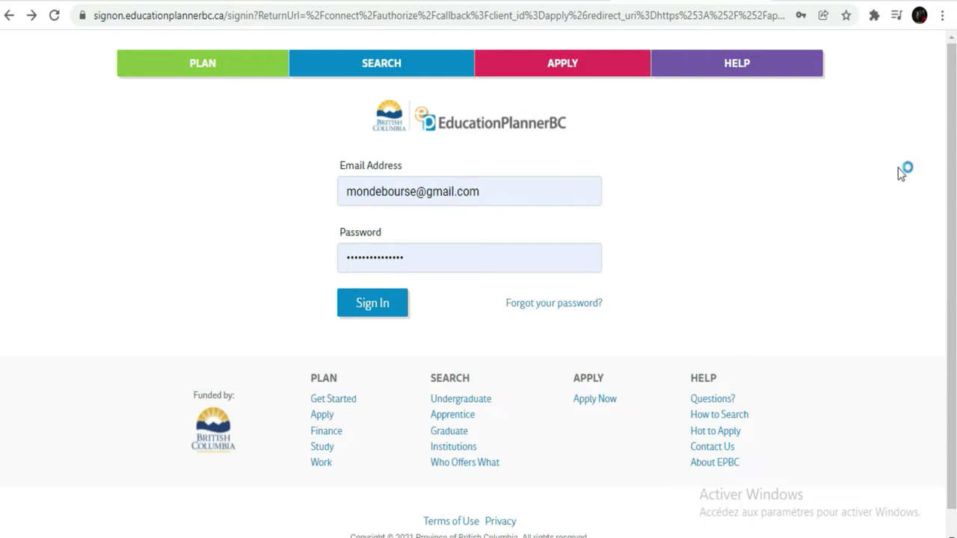
- Sign in to the EducationPlannerBC account with the prefilled credentials
{"action": "left_click", "coordinate": [498, 197]}
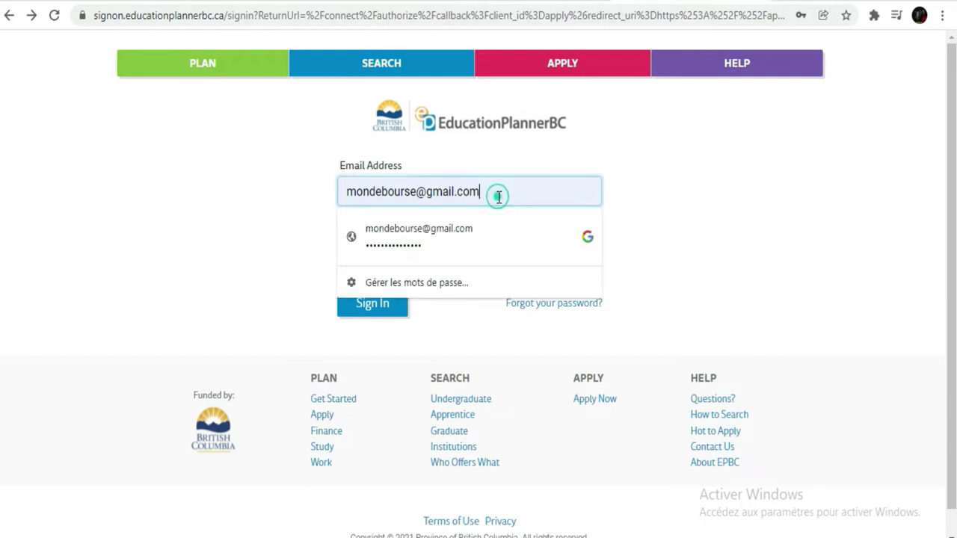
{"action": "left_click", "coordinate": [728, 140]}
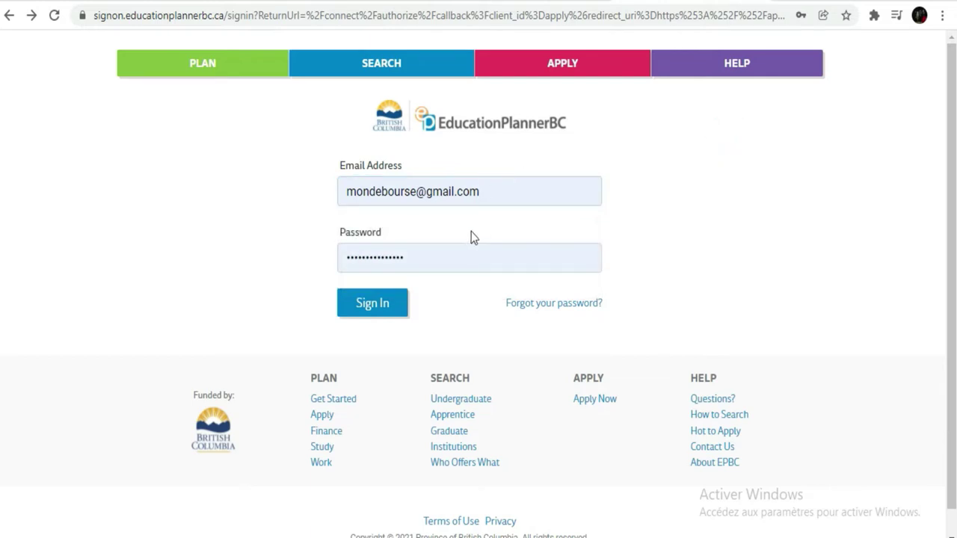
{"action": "left_click", "coordinate": [366, 312]}
{"action": "left_click", "coordinate": [385, 311]}
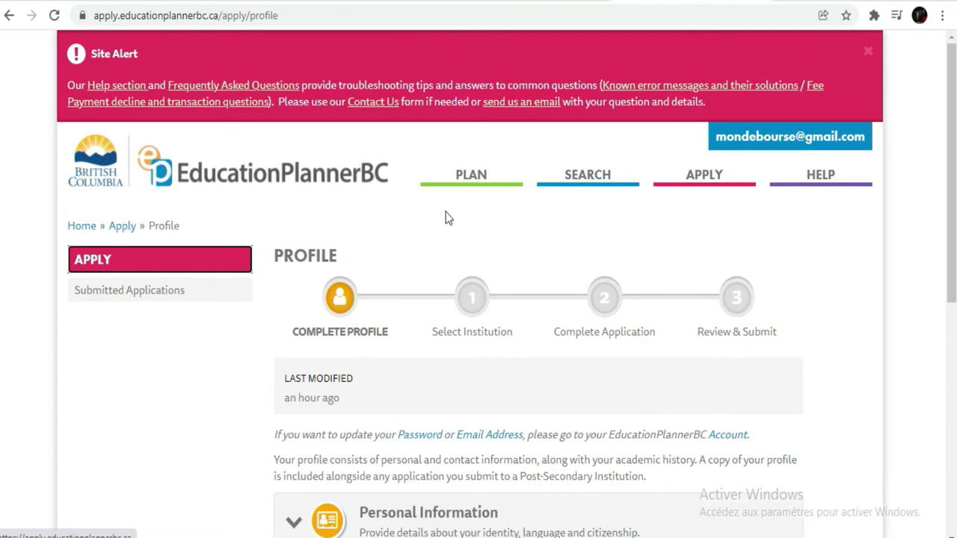
- Expand the Personal Information section of the applicant profile to reach the legal name fields
{"action": "scroll", "coordinate": [446, 211], "scroll_direction": "down", "scroll_amount": 5}
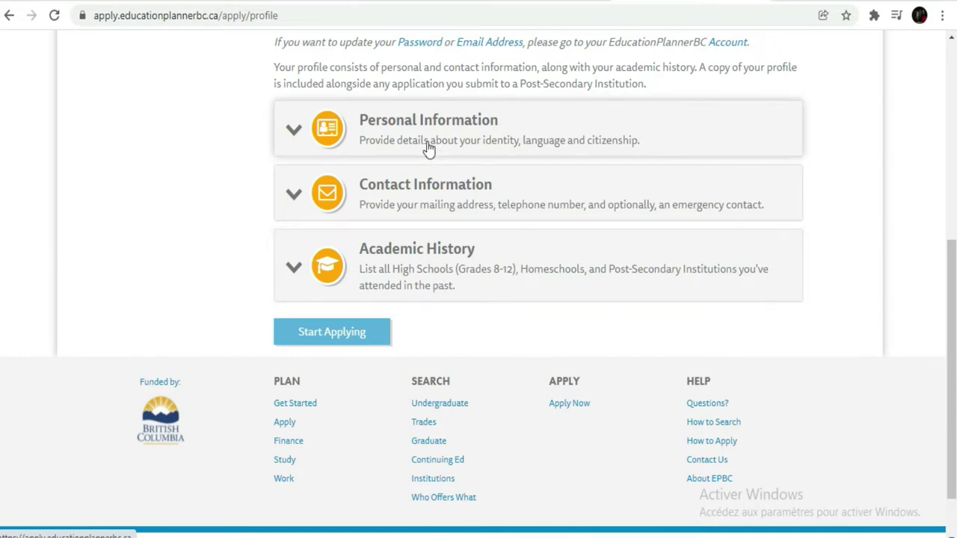
{"action": "left_click", "coordinate": [429, 147]}
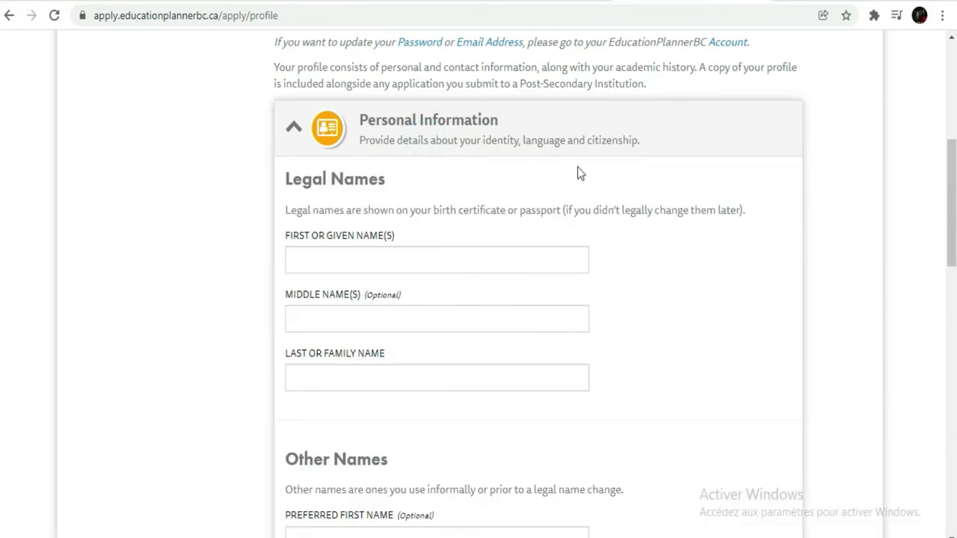
{"action": "scroll", "coordinate": [577, 167], "scroll_direction": "down", "scroll_amount": 2}
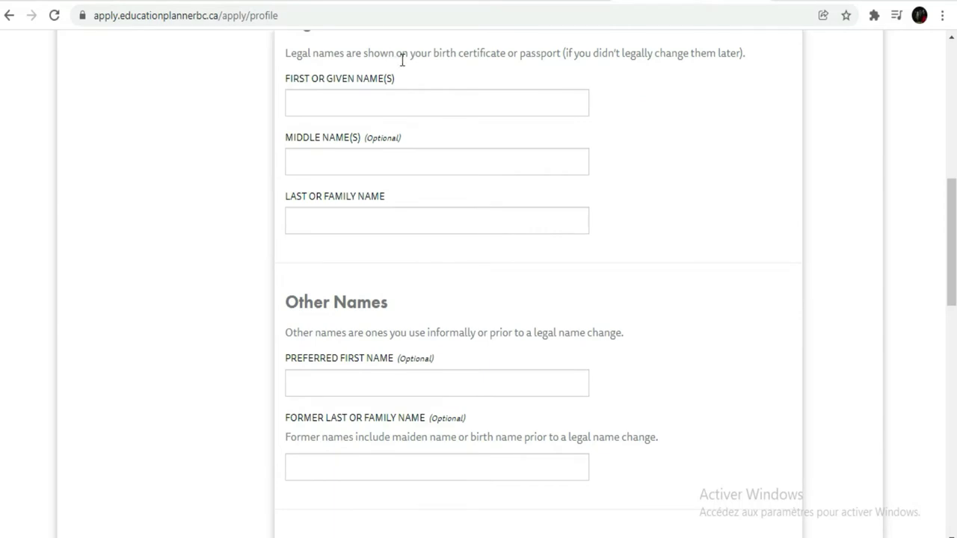
{"action": "left_click", "coordinate": [456, 103]}
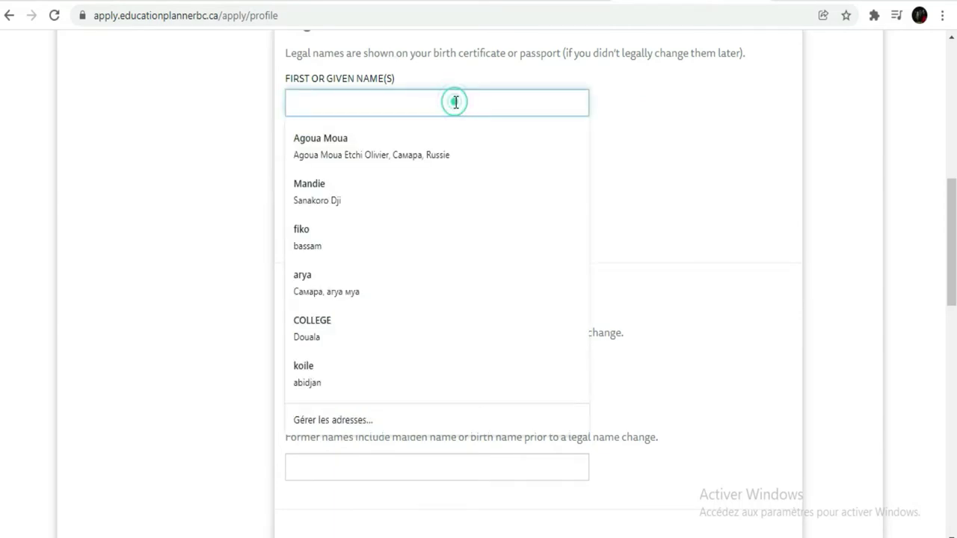
{"action": "left_click", "coordinate": [215, 131]}
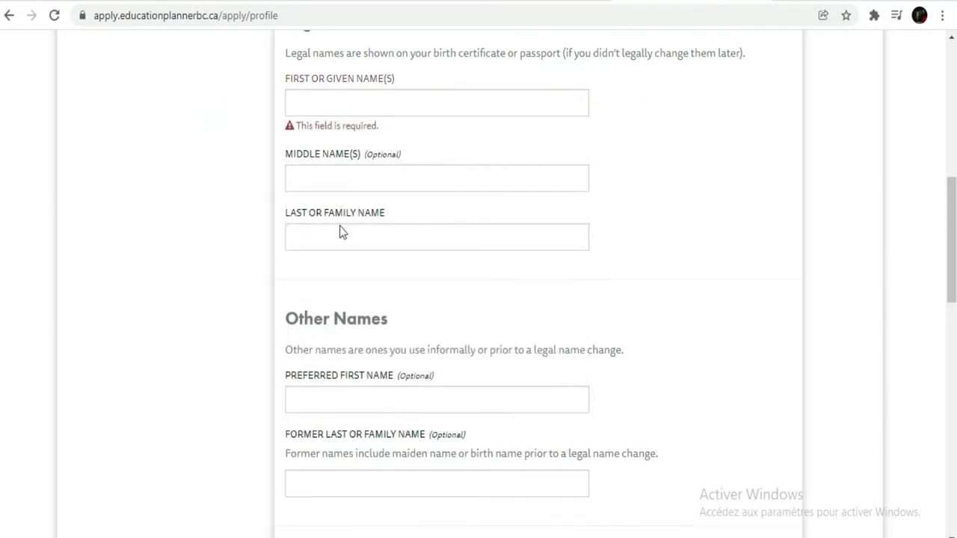
{"action": "left_click", "coordinate": [355, 239]}
{"action": "left_click", "coordinate": [124, 172]}
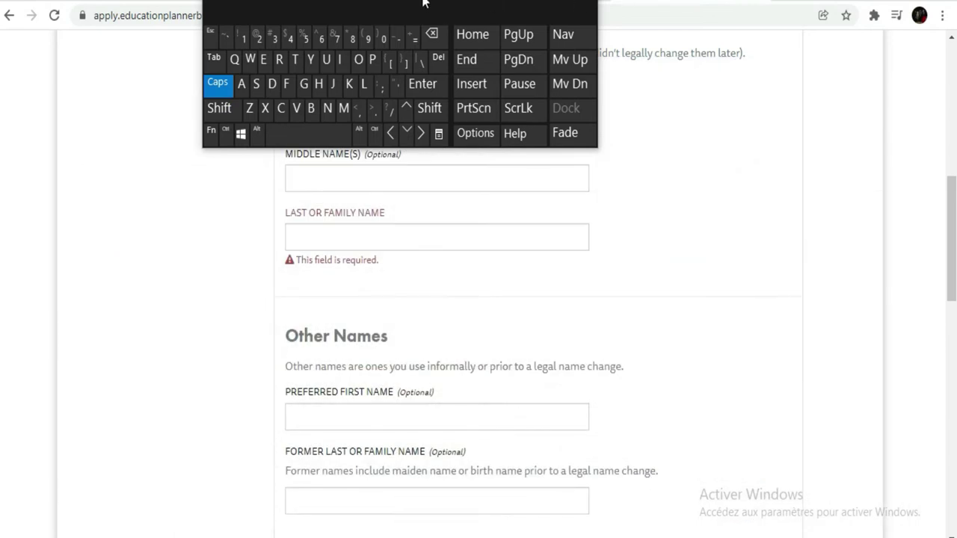
- Move the on-screen keyboard clear of the name fields and enter the applicant's first name under Legal Names
{"action": "left_click_drag", "start_coordinate": [423, 3], "coordinate": [673, 265]}
{"action": "left_click", "coordinate": [424, 105]}
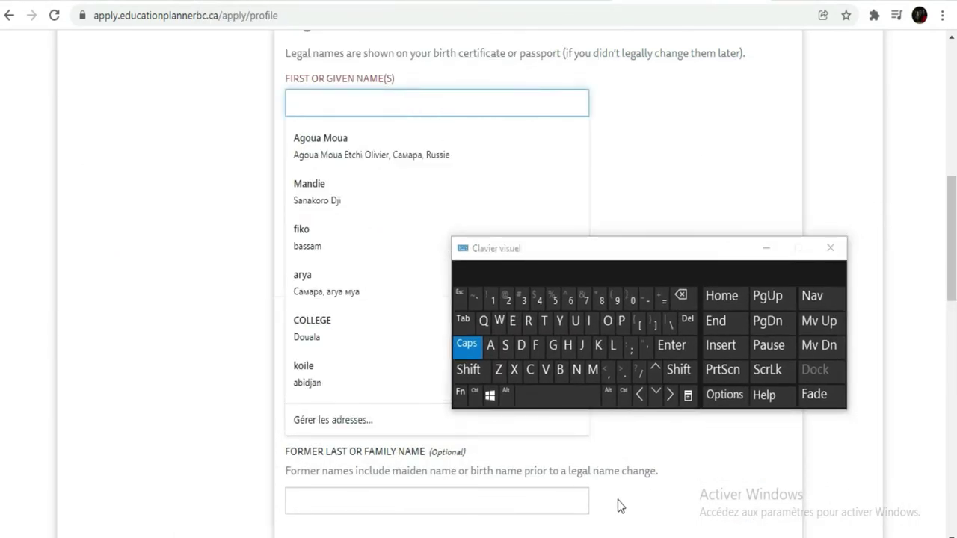
{"action": "left_click", "coordinate": [567, 344]}
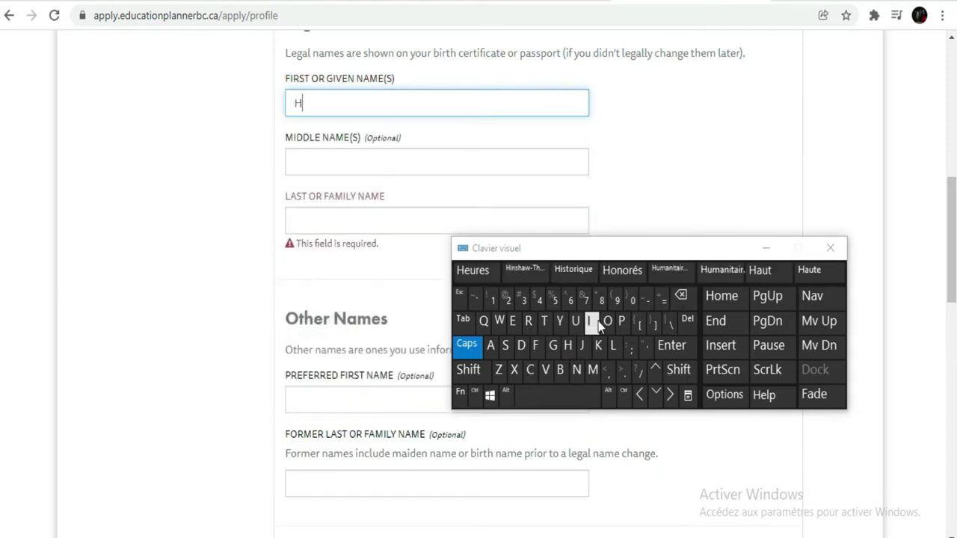
{"action": "left_click", "coordinate": [589, 322]}
{"action": "left_click", "coordinate": [615, 349]}
{"action": "left_click", "coordinate": [607, 321]}
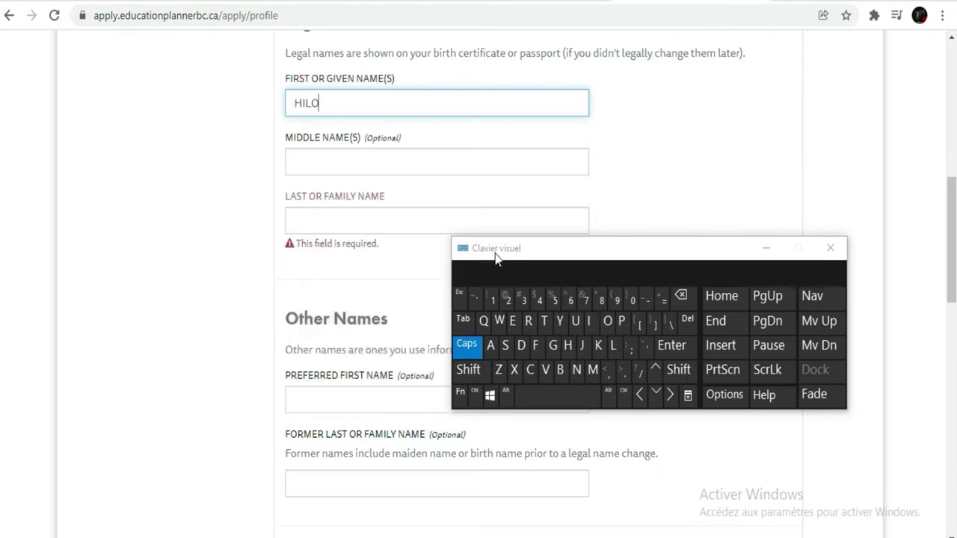
- Enter the applicant's last or family name under Legal Names
{"action": "left_click", "coordinate": [339, 213]}
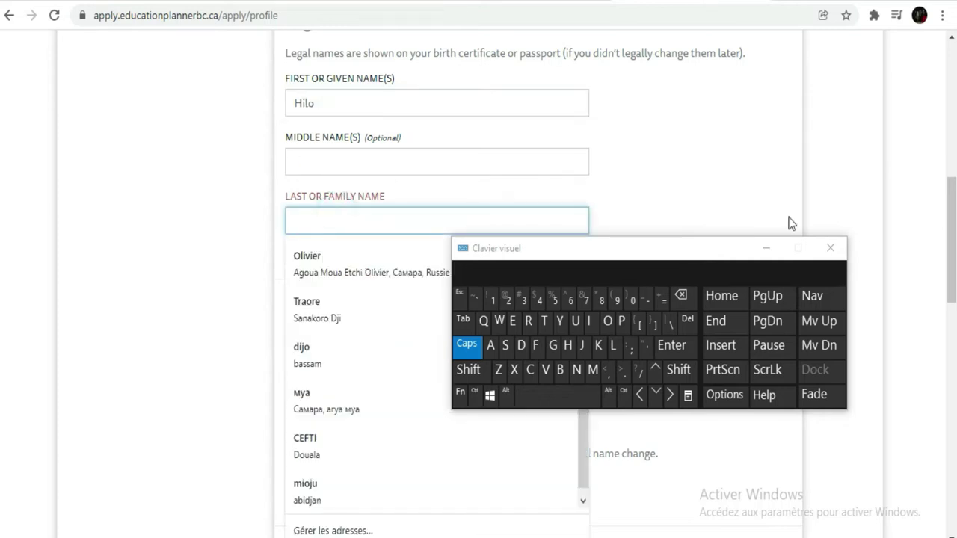
{"action": "left_click", "coordinate": [553, 345]}
{"action": "left_click", "coordinate": [589, 321]}
{"action": "left_click", "coordinate": [608, 321]}
{"action": "left_click", "coordinate": [621, 321]}
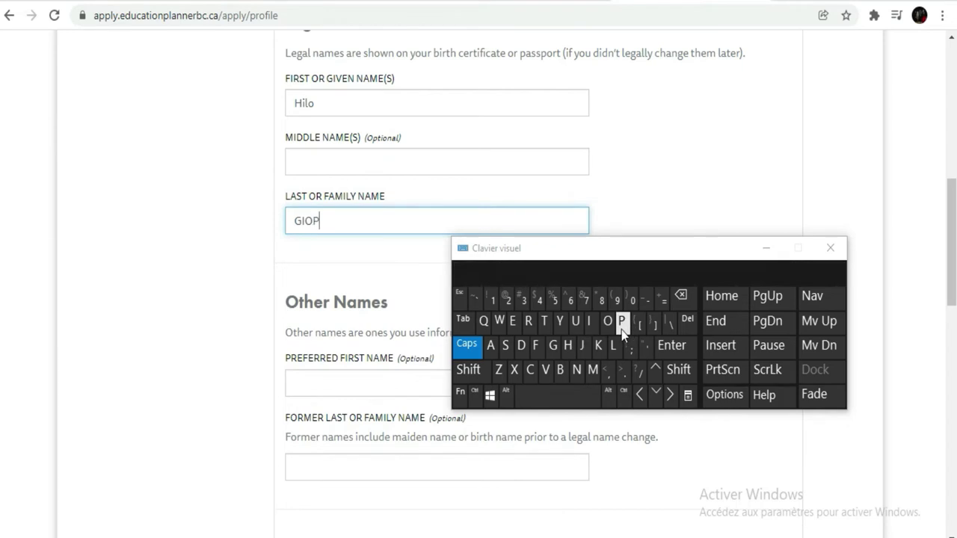
{"action": "left_click", "coordinate": [589, 321]}
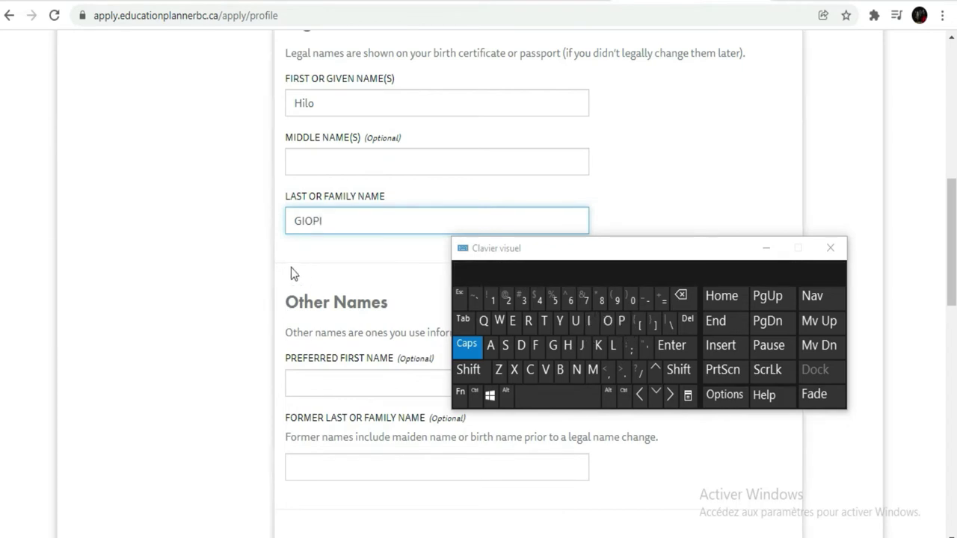
- Choose the applicant's birth year for the date of birth under Other Details
{"action": "scroll", "coordinate": [337, 220], "scroll_direction": "down", "scroll_amount": 1}
{"action": "scroll", "coordinate": [336, 221], "scroll_direction": "down", "scroll_amount": 2}
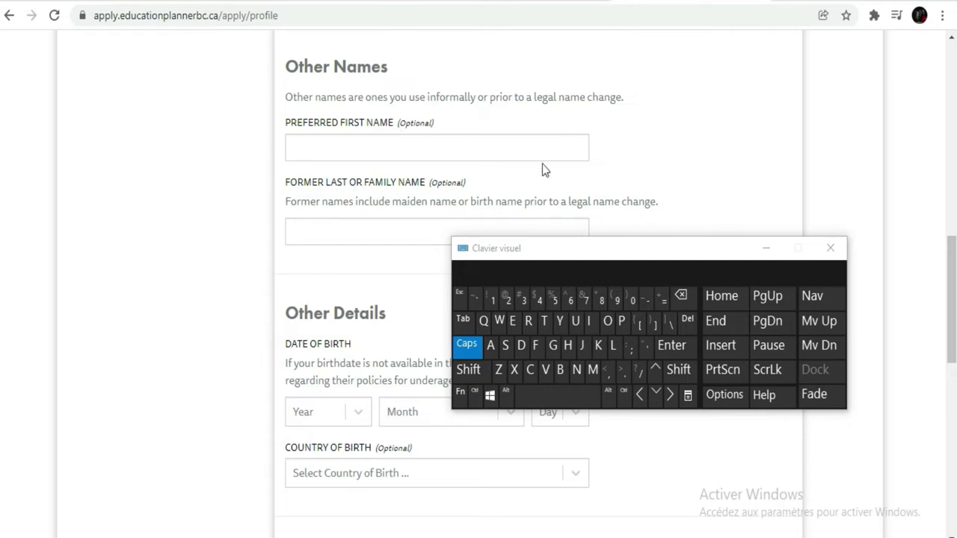
{"action": "scroll", "coordinate": [376, 149], "scroll_direction": "down", "scroll_amount": 3}
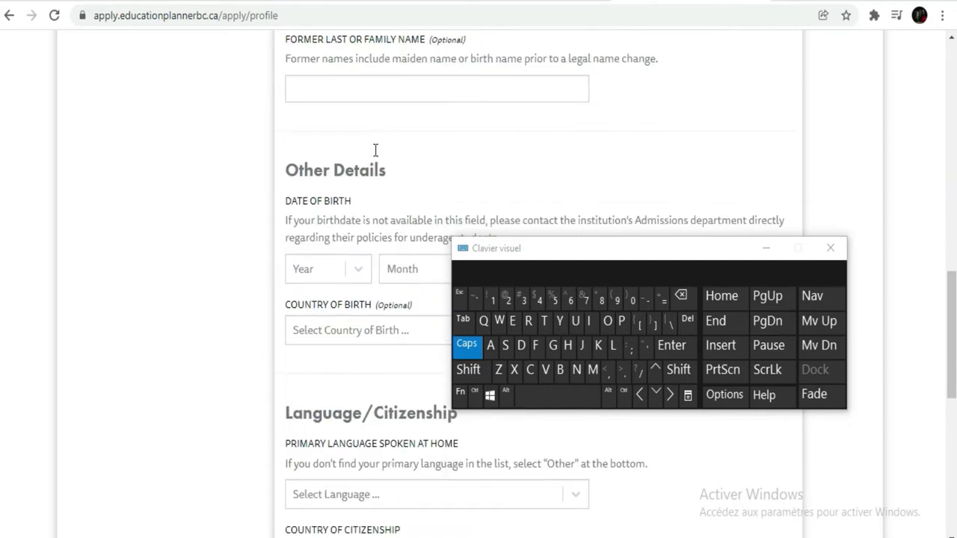
{"action": "left_click", "coordinate": [354, 183]}
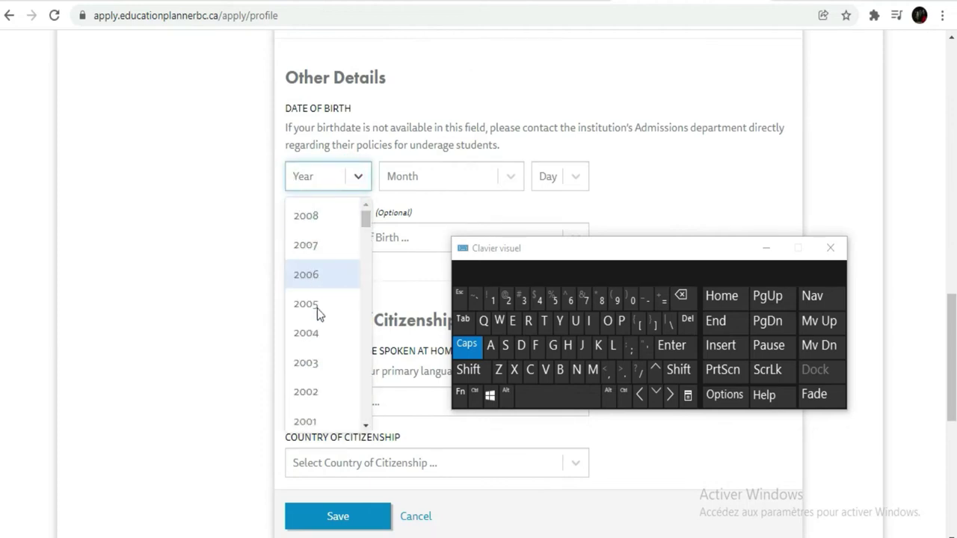
{"action": "left_click", "coordinate": [320, 363]}
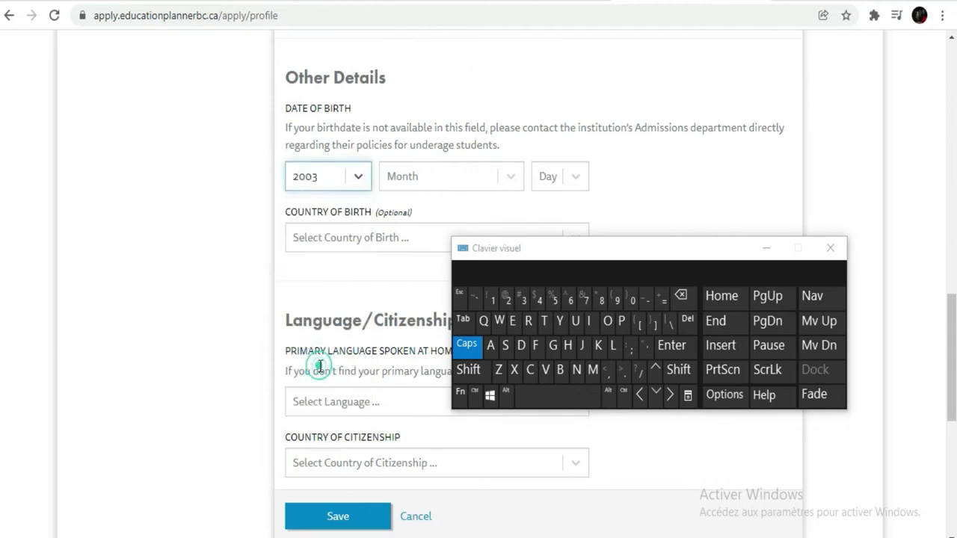
- Try to set the birth month by entering its number in the date of birth
{"action": "left_click", "coordinate": [506, 184]}
{"action": "left_click", "coordinate": [510, 177]}
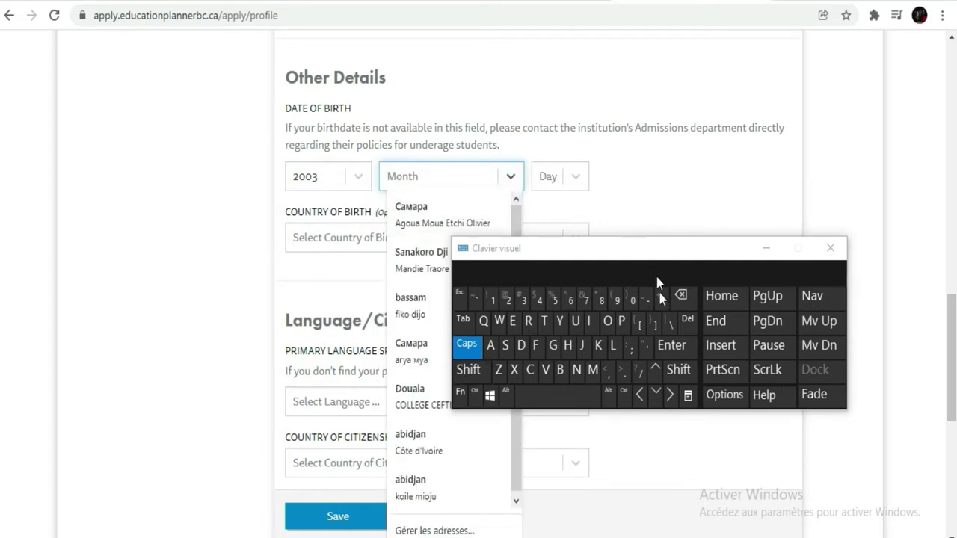
{"action": "left_click", "coordinate": [631, 299]}
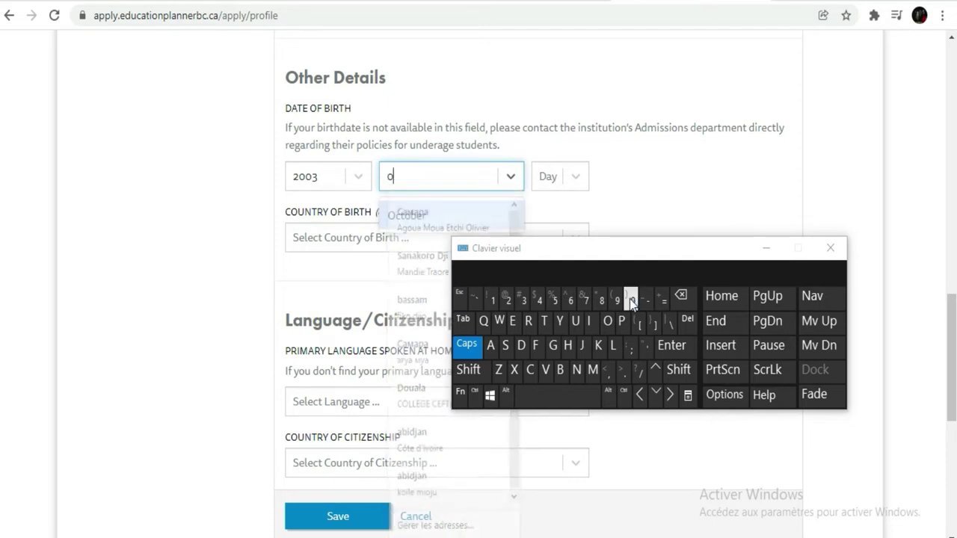
{"action": "left_click", "coordinate": [601, 300]}
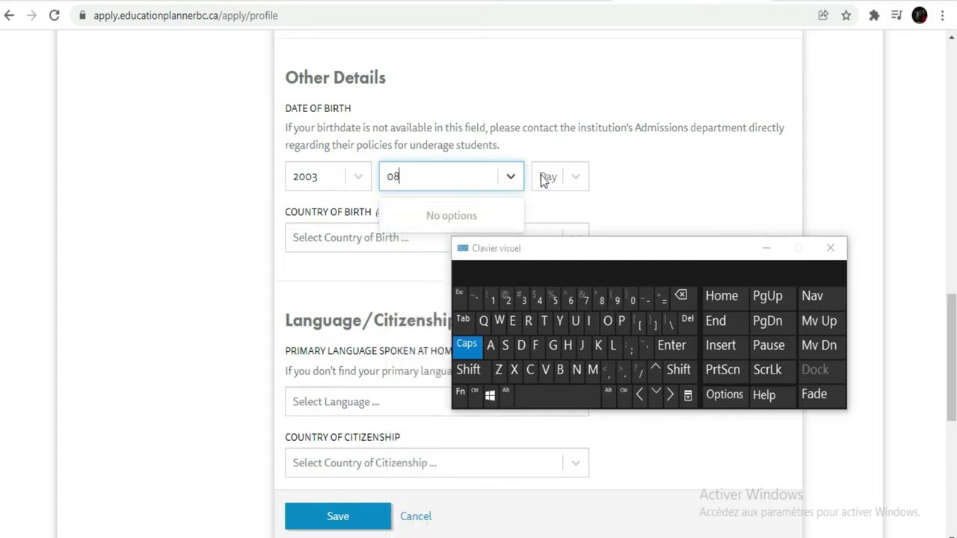
{"action": "left_click", "coordinate": [566, 184]}
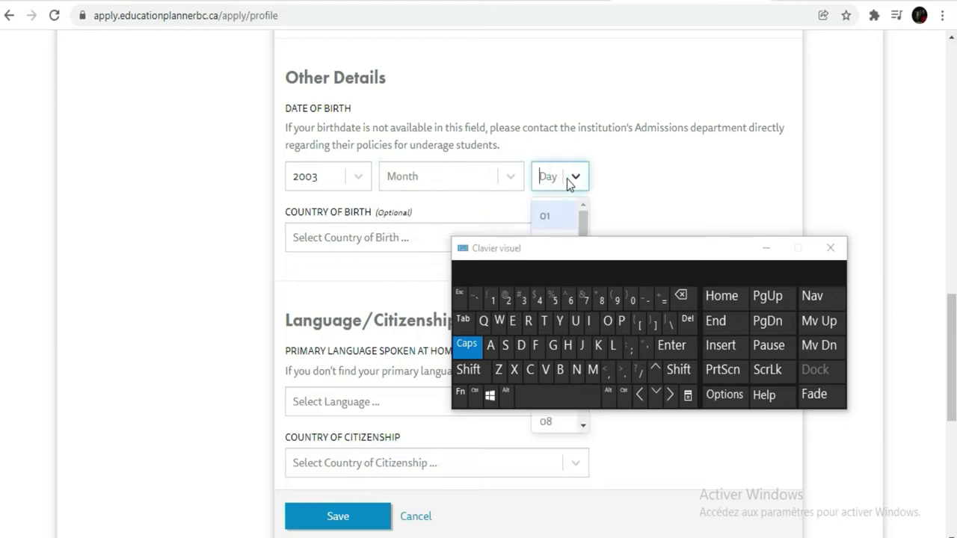
- Choose the birth month by name and the day to complete the applicant's date of birth
{"action": "left_click", "coordinate": [513, 187]}
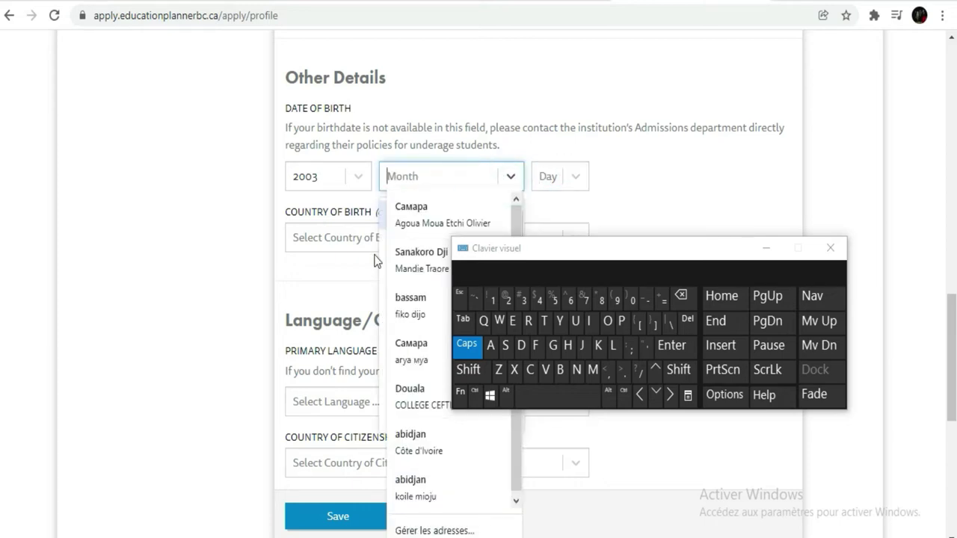
{"action": "type", "text": "March"}
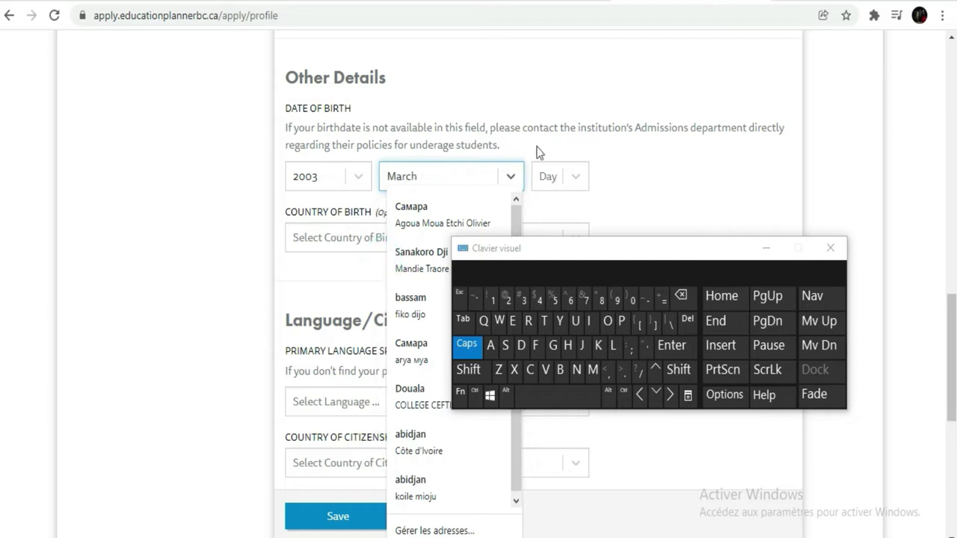
{"action": "left_click", "coordinate": [667, 166]}
{"action": "left_click", "coordinate": [579, 184]}
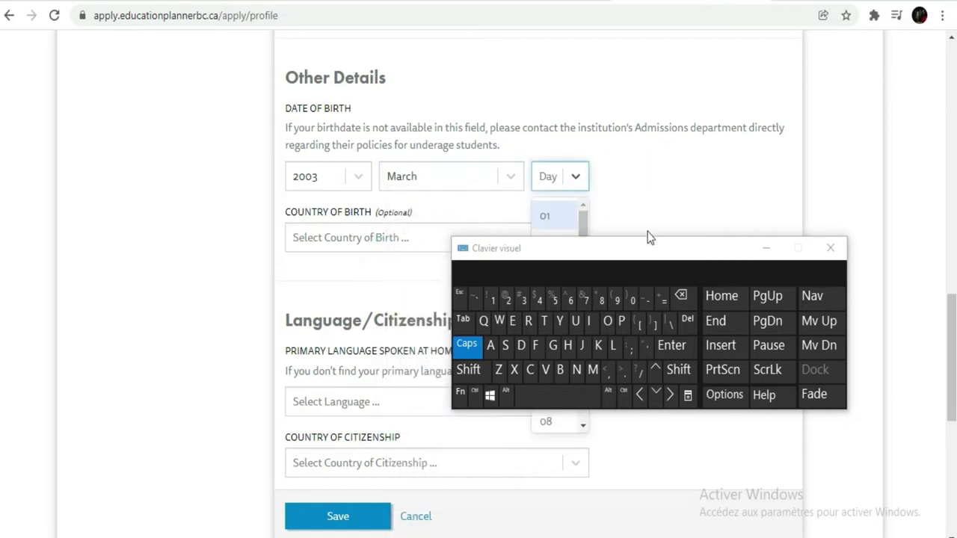
{"action": "left_click", "coordinate": [543, 217]}
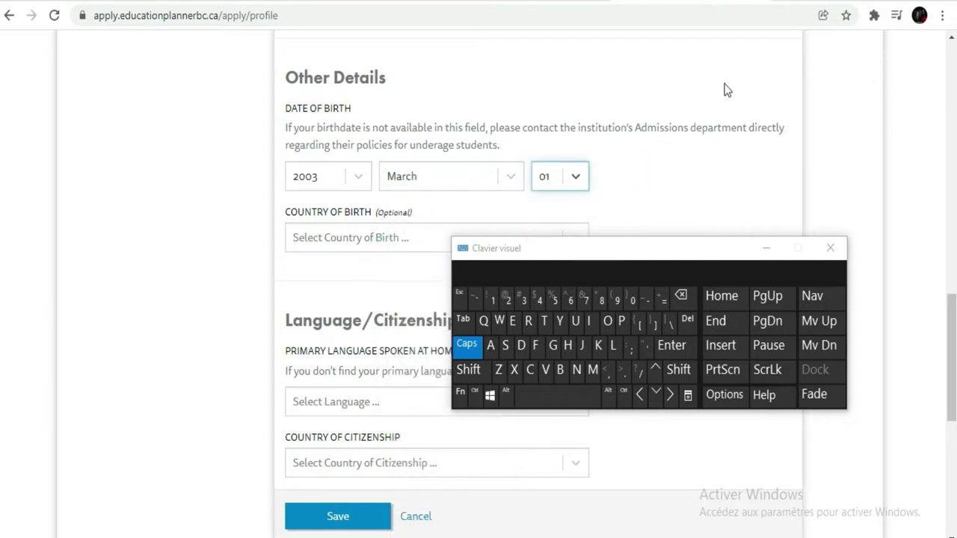
- Uncover the country of birth field and try to fill it with the browser's saved Côte d'Ivoire suggestion
{"action": "left_click_drag", "start_coordinate": [502, 255], "coordinate": [477, 344]}
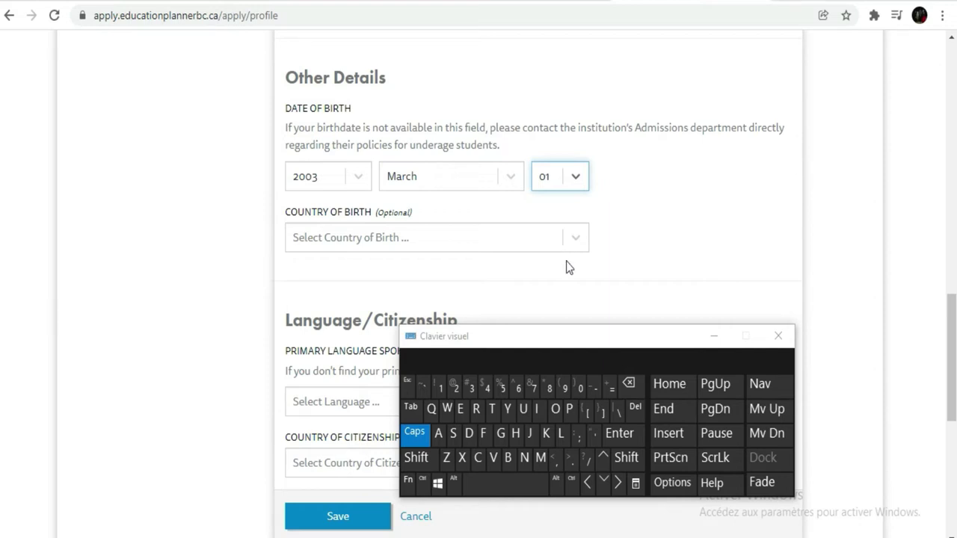
{"action": "left_click", "coordinate": [585, 236]}
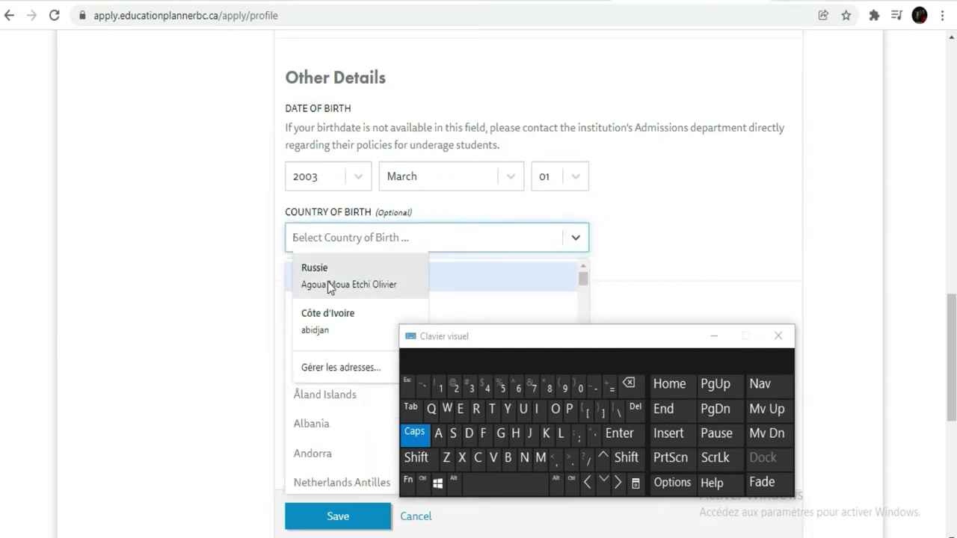
{"action": "scroll", "coordinate": [521, 297], "scroll_direction": "down", "scroll_amount": 2}
{"action": "scroll", "coordinate": [520, 299], "scroll_direction": "down", "scroll_amount": 3}
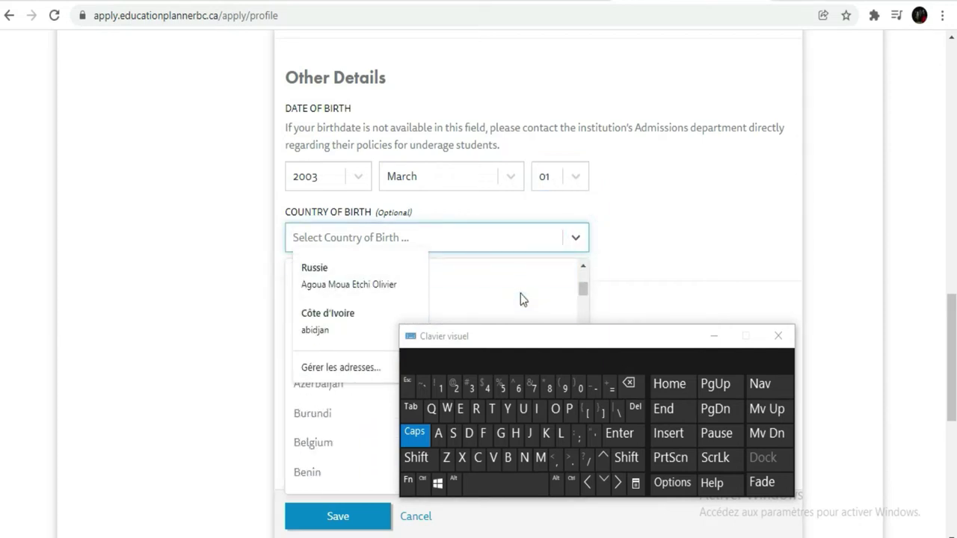
{"action": "left_click", "coordinate": [328, 320]}
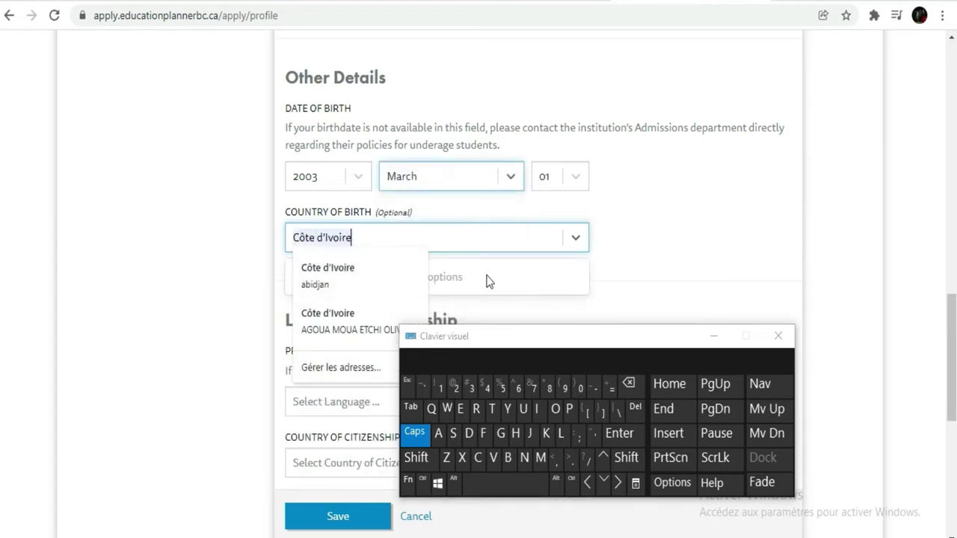
{"action": "left_click", "coordinate": [686, 317]}
- Move the on-screen keyboard clear of the form fields and choose Cote D'ivoire as the country of birth
{"action": "left_click_drag", "start_coordinate": [562, 339], "coordinate": [792, 238]}
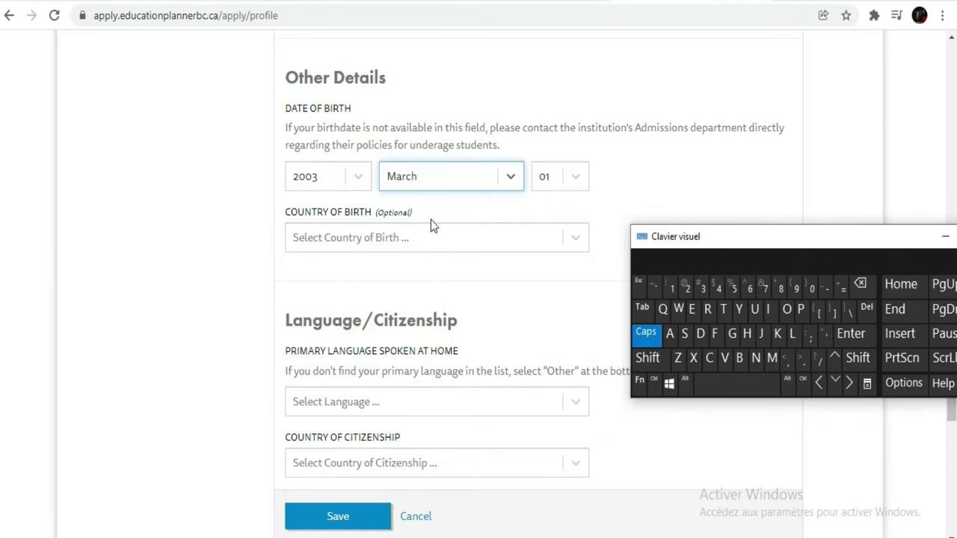
{"action": "scroll", "coordinate": [343, 215], "scroll_direction": "up", "scroll_amount": 5}
{"action": "scroll", "coordinate": [343, 215], "scroll_direction": "down", "scroll_amount": 4}
{"action": "scroll", "coordinate": [343, 212], "scroll_direction": "down", "scroll_amount": 1}
{"action": "scroll", "coordinate": [343, 212], "scroll_direction": "up", "scroll_amount": 5}
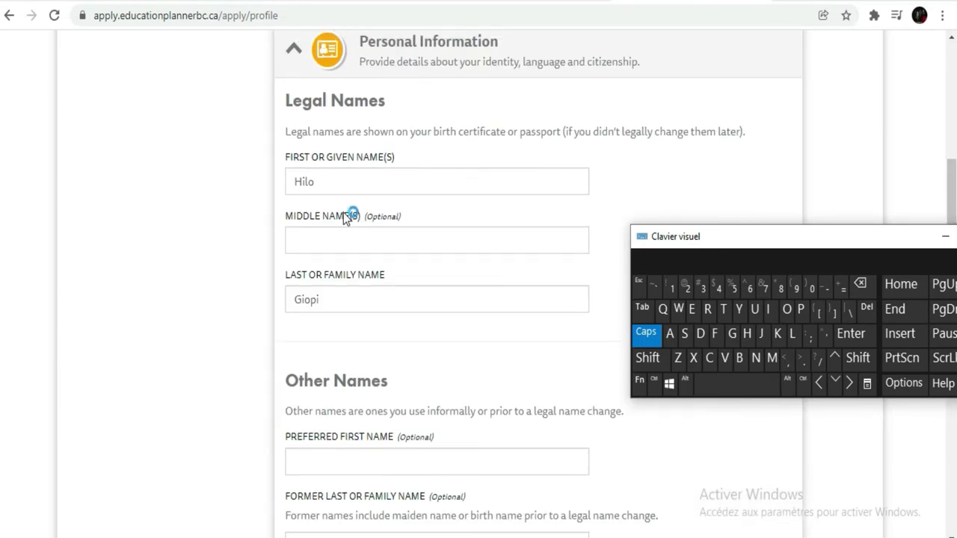
{"action": "scroll", "coordinate": [343, 213], "scroll_direction": "down", "scroll_amount": 5}
{"action": "left_click", "coordinate": [334, 166]}
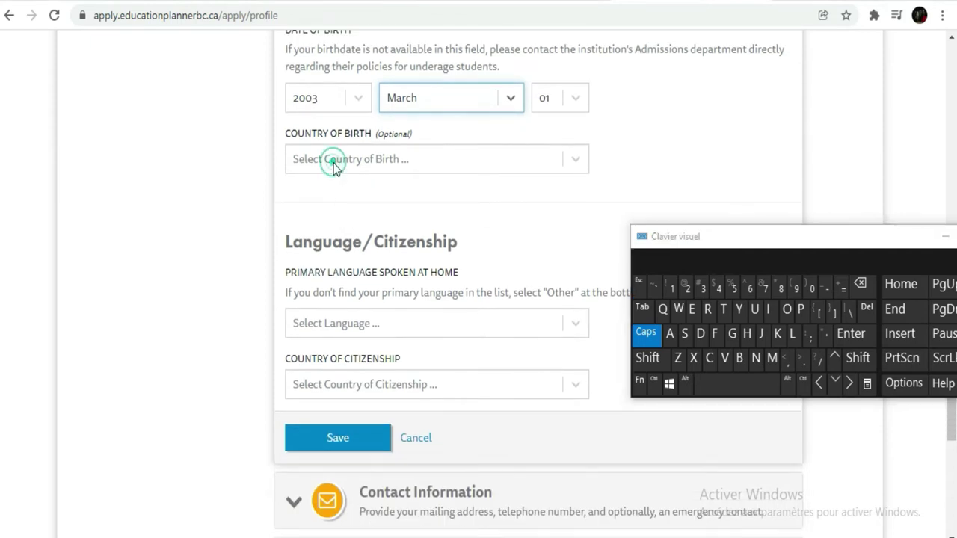
{"action": "scroll", "coordinate": [468, 335], "scroll_direction": "down", "scroll_amount": 5}
{"action": "scroll", "coordinate": [468, 336], "scroll_direction": "down", "scroll_amount": 10}
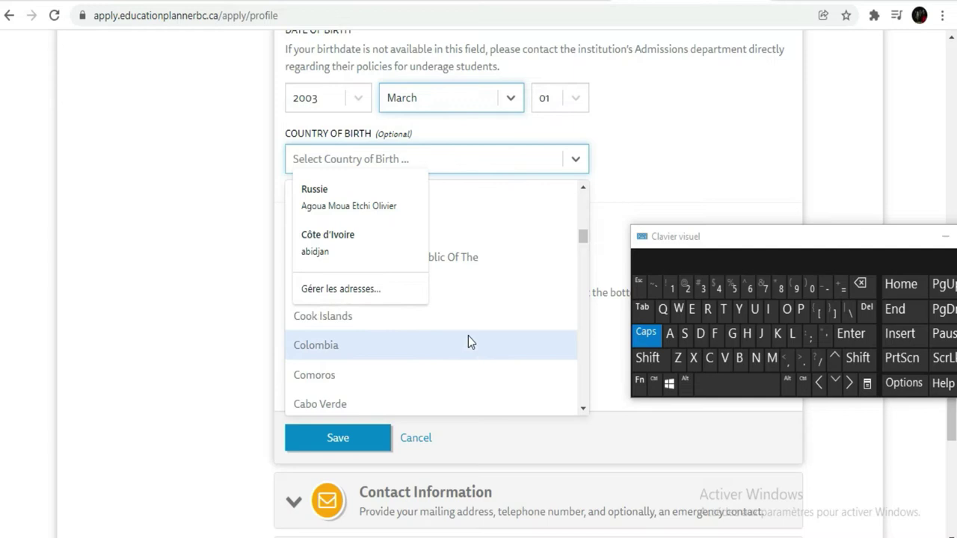
{"action": "scroll", "coordinate": [468, 336], "scroll_direction": "up", "scroll_amount": 2}
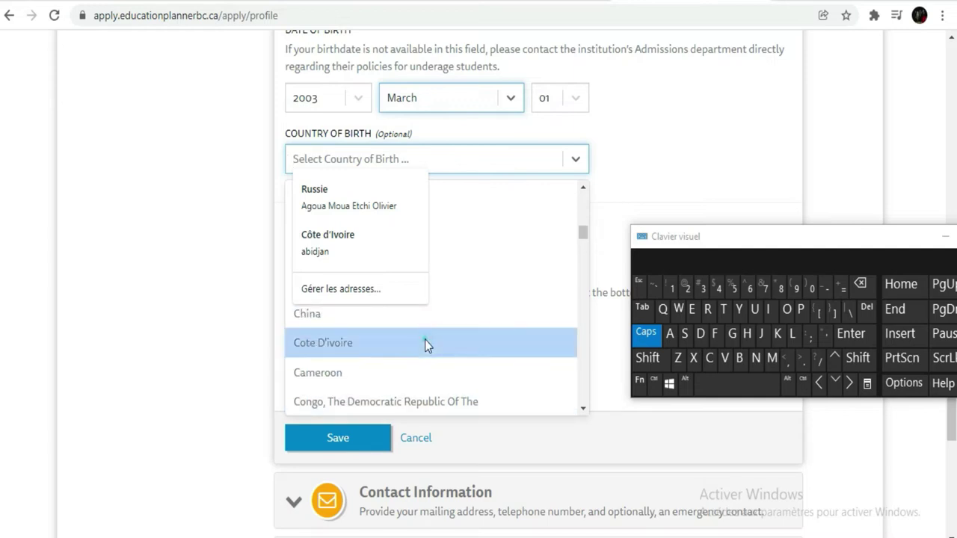
{"action": "left_click", "coordinate": [424, 344]}
{"action": "left_click", "coordinate": [188, 256]}
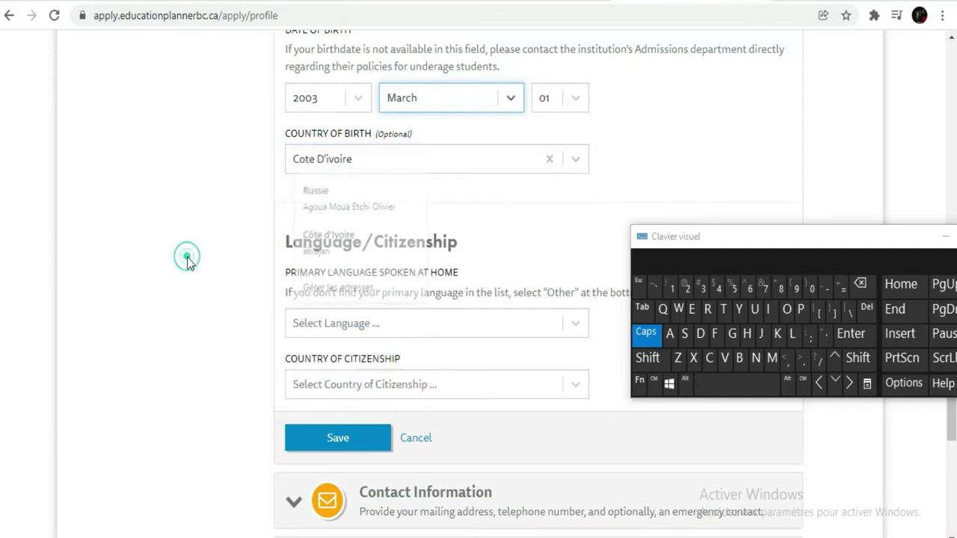
- Choose French as the primary language spoken at home under Language/Citizenship
{"action": "scroll", "coordinate": [451, 222], "scroll_direction": "down", "scroll_amount": 2}
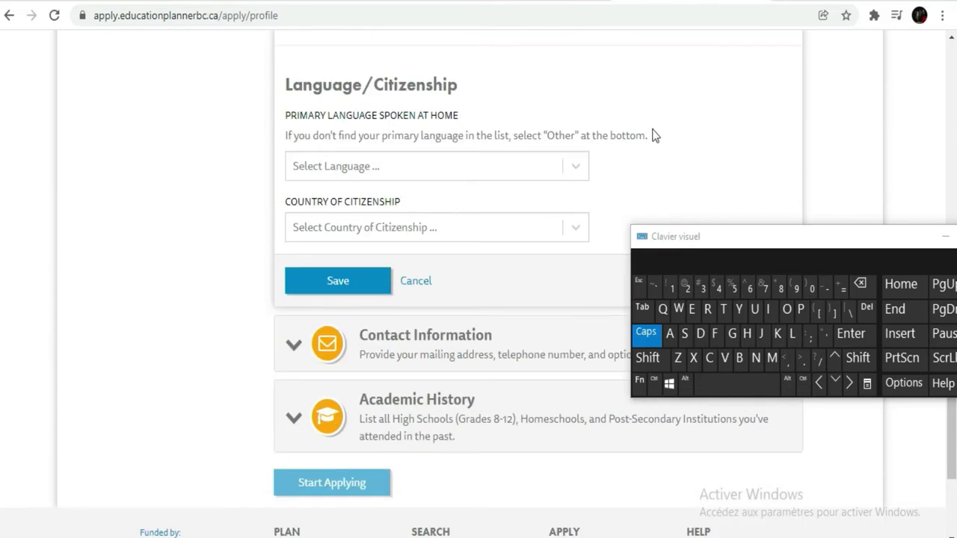
{"action": "left_click", "coordinate": [574, 169]}
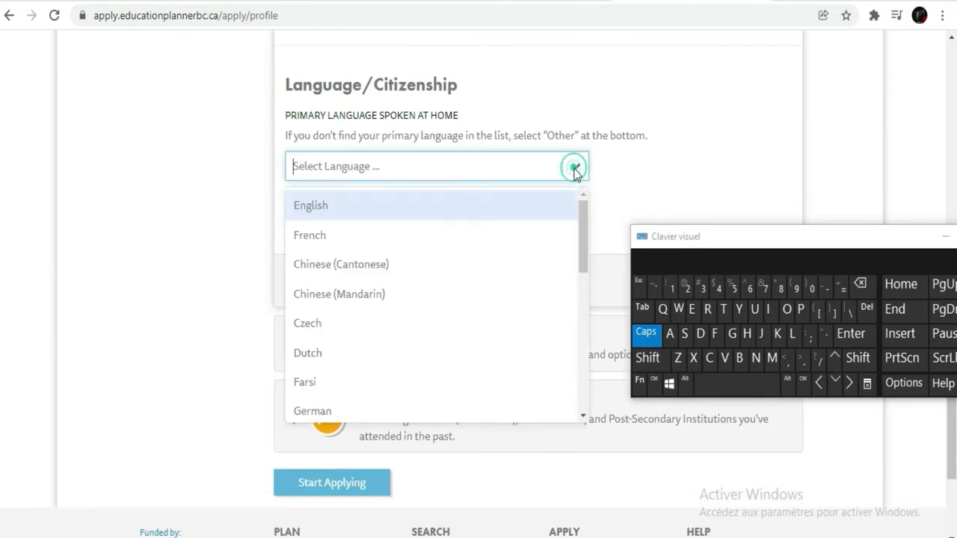
{"action": "left_click", "coordinate": [317, 238]}
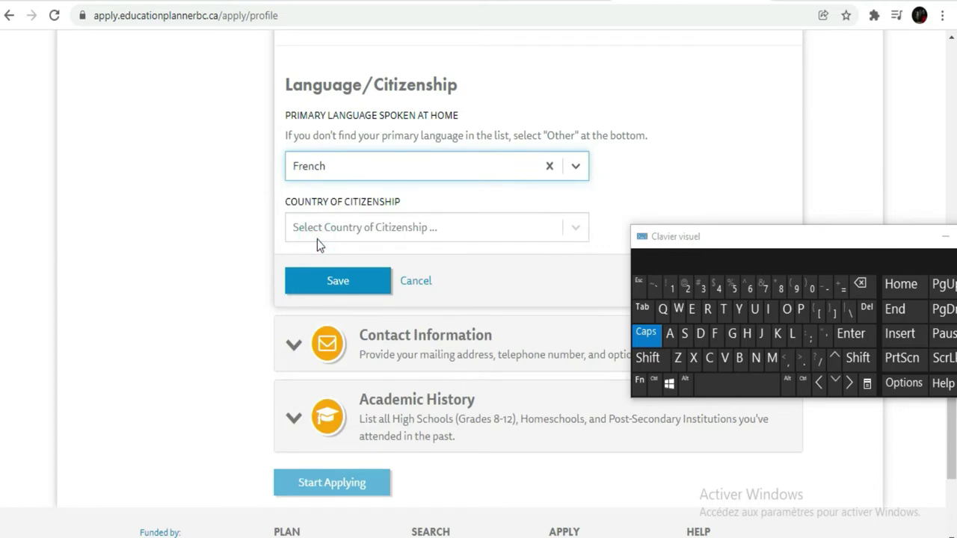
- Choose Cote d'Ivoire as the country of citizenship under Language/Citizenship
{"action": "left_click", "coordinate": [419, 227]}
{"action": "left_click", "coordinate": [220, 231]}
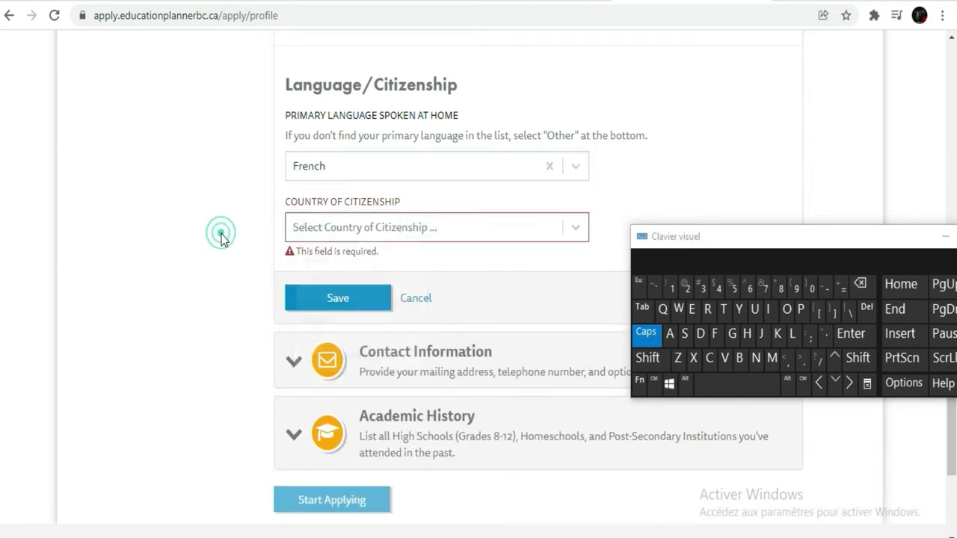
{"action": "left_click", "coordinate": [396, 232]}
{"action": "scroll", "coordinate": [483, 395], "scroll_direction": "down", "scroll_amount": 5}
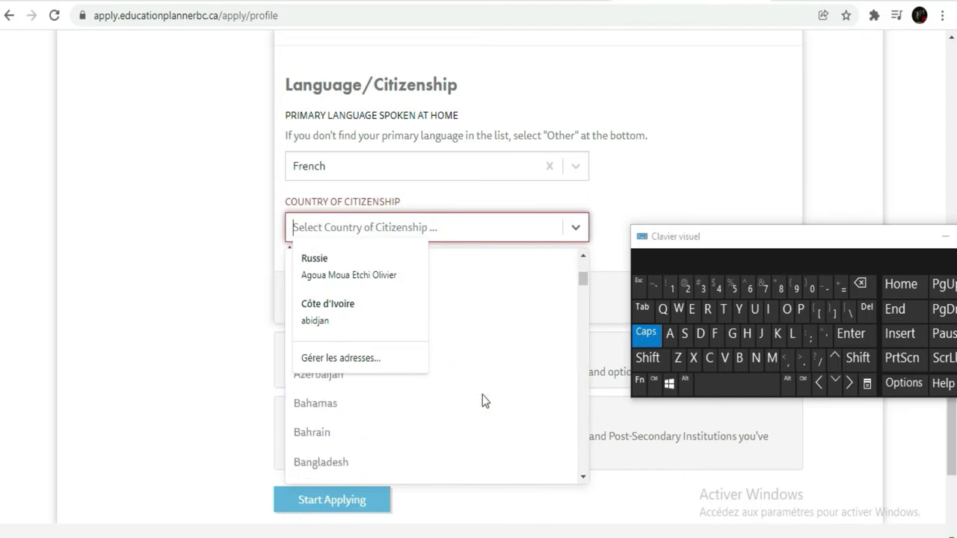
{"action": "scroll", "coordinate": [482, 394], "scroll_direction": "down", "scroll_amount": 5}
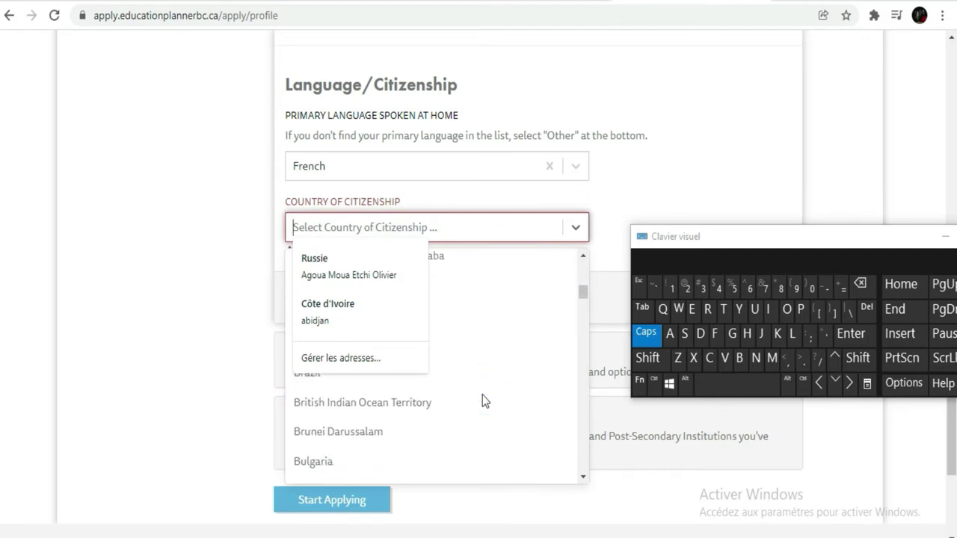
{"action": "scroll", "coordinate": [482, 394], "scroll_direction": "down", "scroll_amount": 5}
{"action": "scroll", "coordinate": [482, 401], "scroll_direction": "down", "scroll_amount": 2}
{"action": "left_click", "coordinate": [422, 471]}
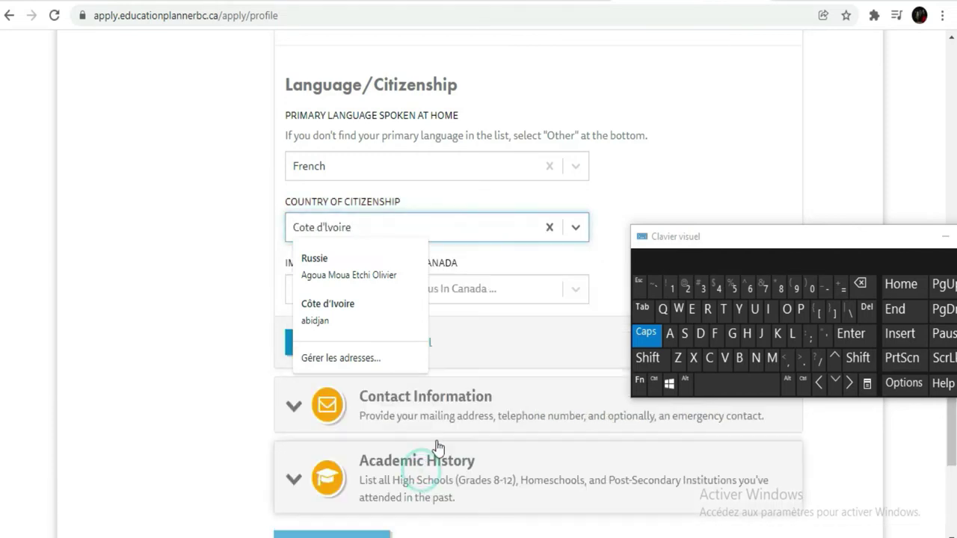
{"action": "left_click", "coordinate": [729, 126]}
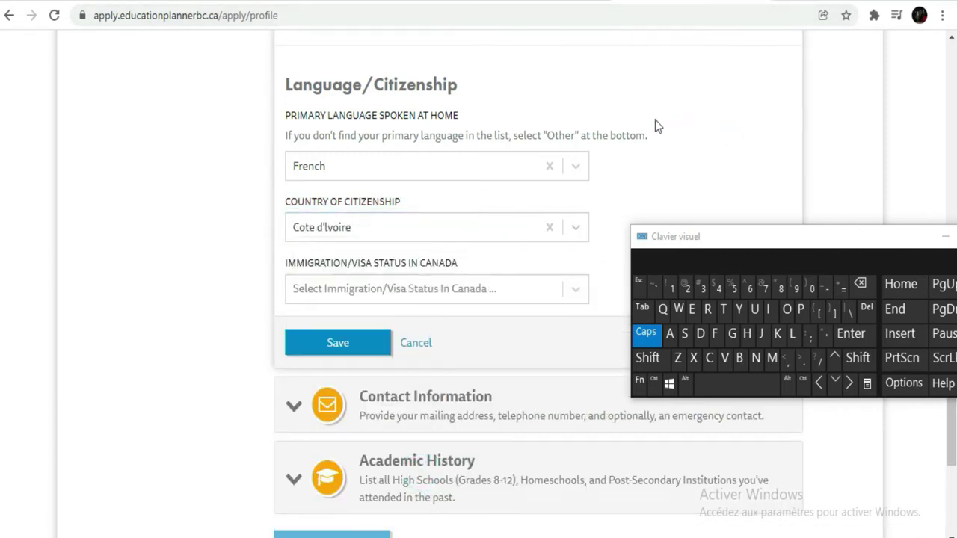
- Set the immigration/visa status in Canada to Student Authorization / Student Visa and save the personal information
{"action": "left_click_drag", "start_coordinate": [818, 239], "coordinate": [814, 94]}
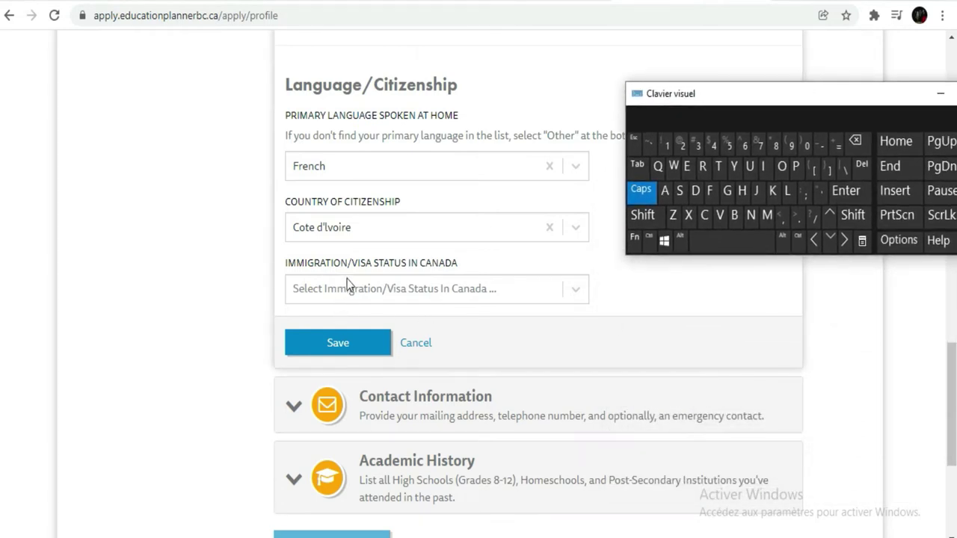
{"action": "left_click", "coordinate": [567, 287]}
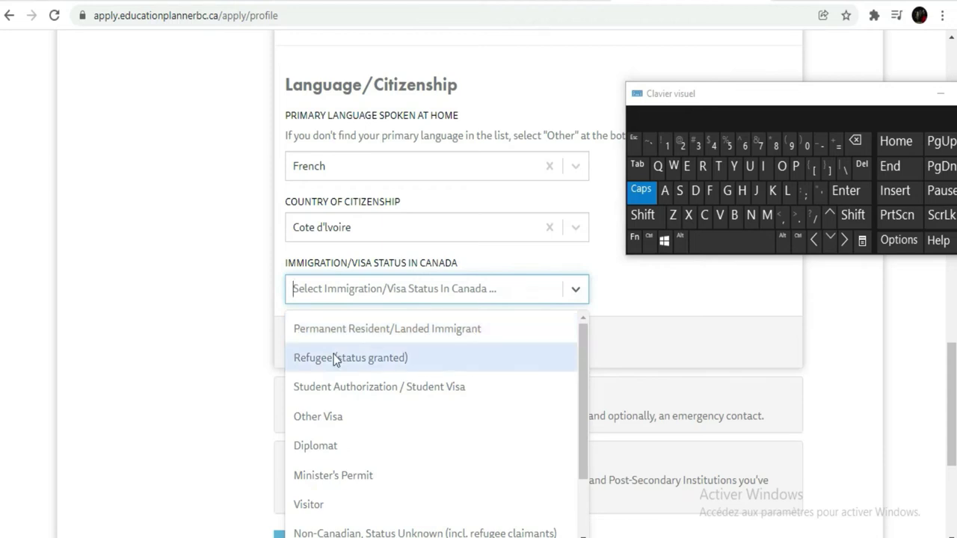
{"action": "left_click", "coordinate": [366, 395]}
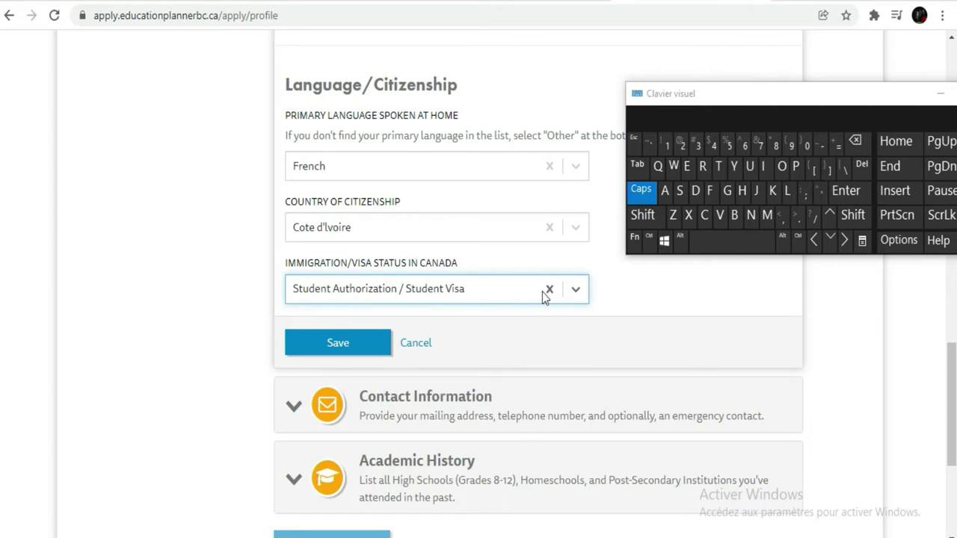
{"action": "scroll", "coordinate": [416, 292], "scroll_direction": "down", "scroll_amount": 2}
{"action": "left_click", "coordinate": [342, 186]}
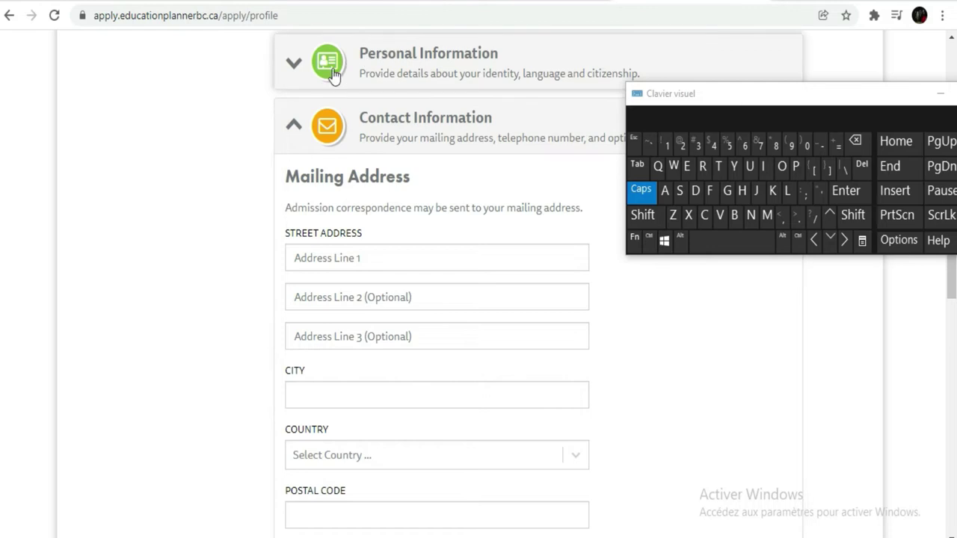
- Enter the applicant's street address on the first address line of the mailing address in Contact Information
{"action": "scroll", "coordinate": [334, 75], "scroll_direction": "up", "scroll_amount": 2}
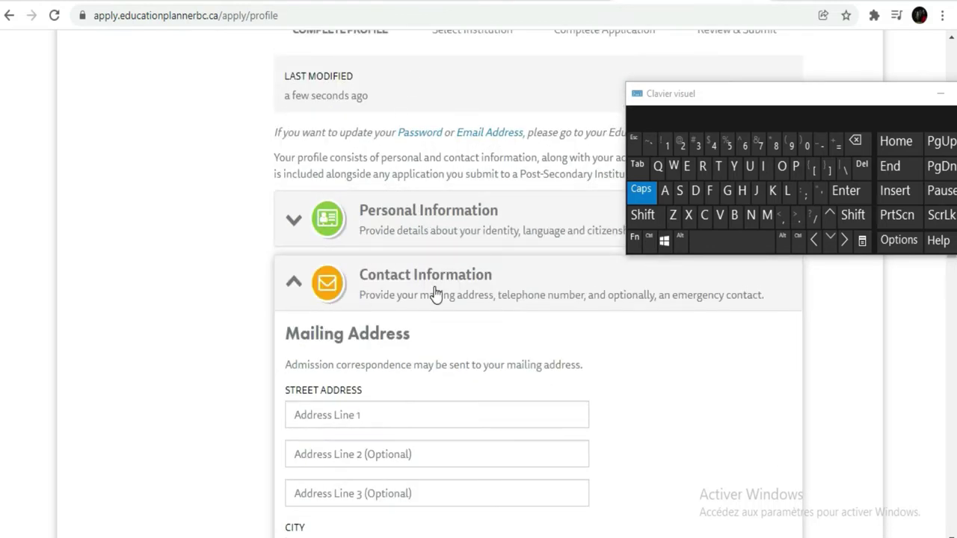
{"action": "scroll", "coordinate": [390, 258], "scroll_direction": "down", "scroll_amount": 2}
{"action": "left_click", "coordinate": [390, 258]}
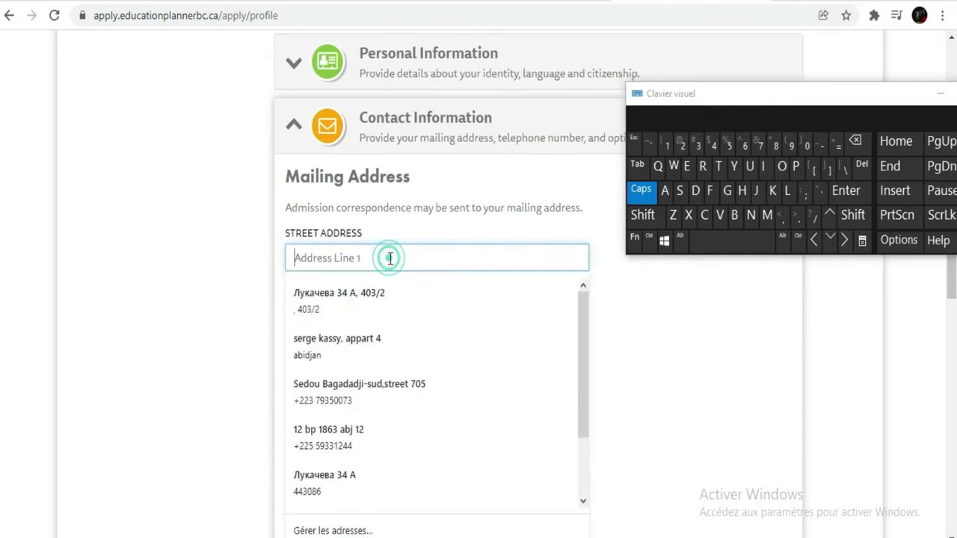
{"action": "left_click", "coordinate": [237, 256]}
{"action": "left_click", "coordinate": [303, 253]}
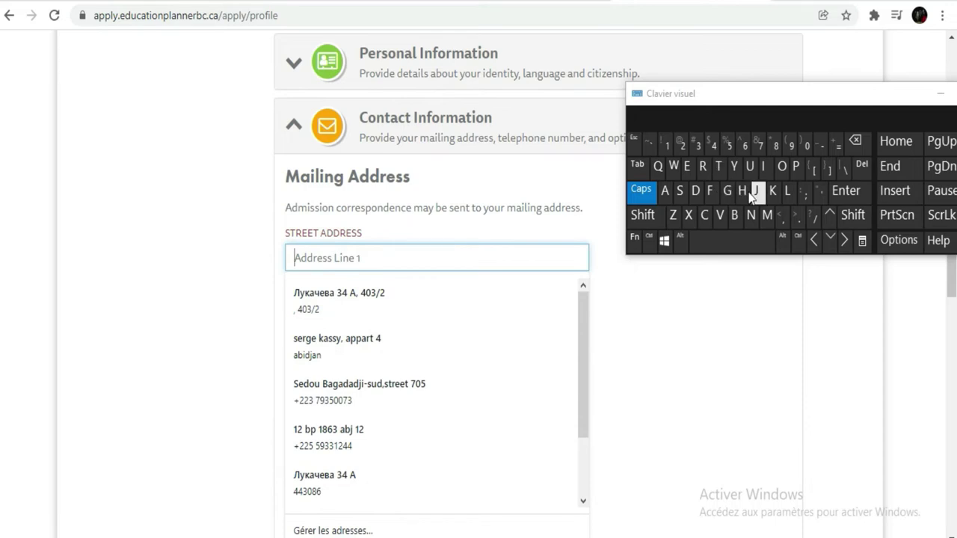
{"action": "left_click", "coordinate": [671, 193]}
{"action": "left_click", "coordinate": [640, 190]}
{"action": "left_click", "coordinate": [734, 216]}
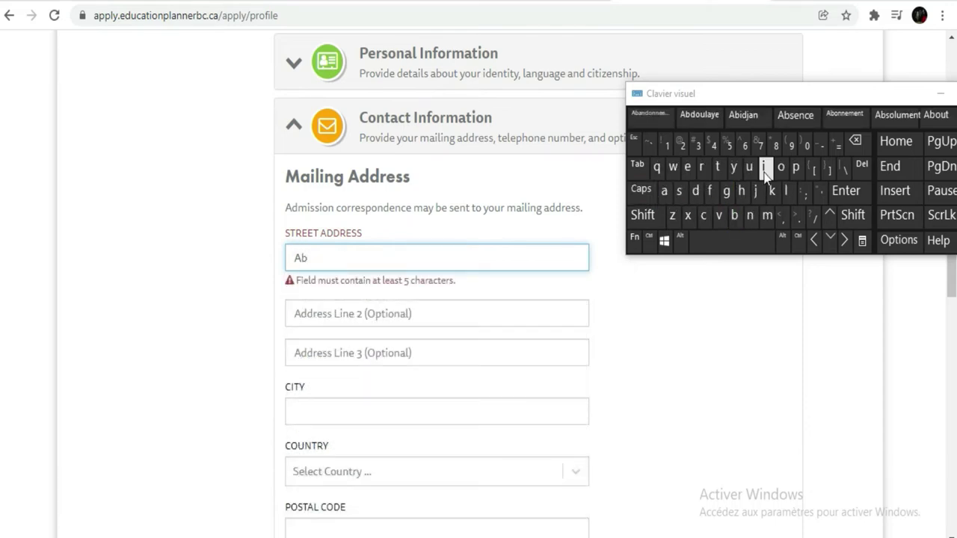
{"action": "left_click", "coordinate": [741, 115]}
{"action": "left_click", "coordinate": [698, 144]}
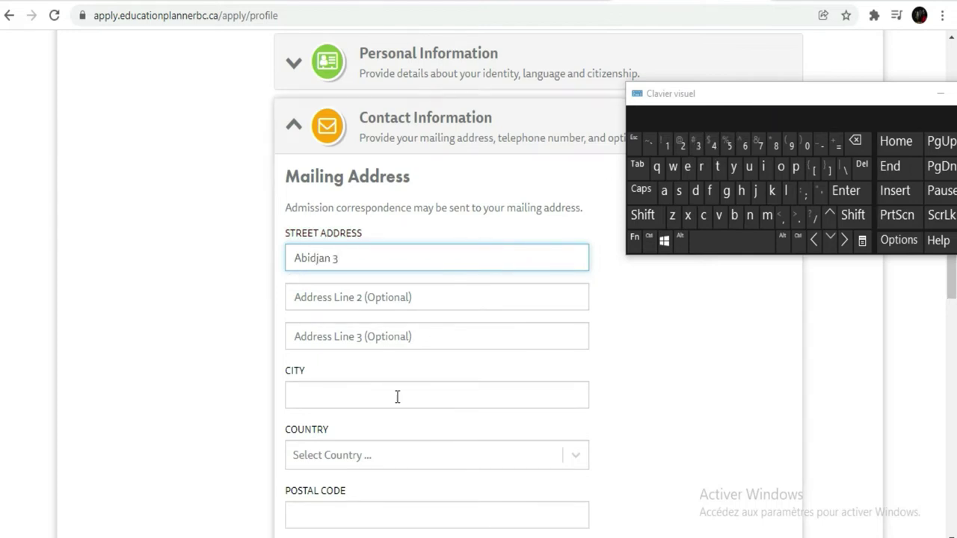
- Fill in the applicant's city in the mailing address
{"action": "left_click", "coordinate": [375, 396]}
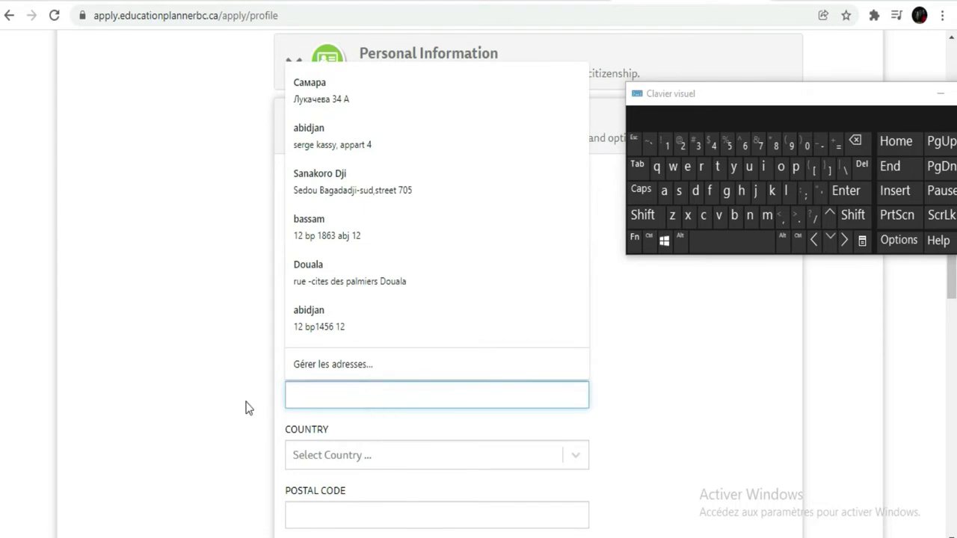
{"action": "left_click", "coordinate": [234, 399]}
{"action": "left_click", "coordinate": [352, 393]}
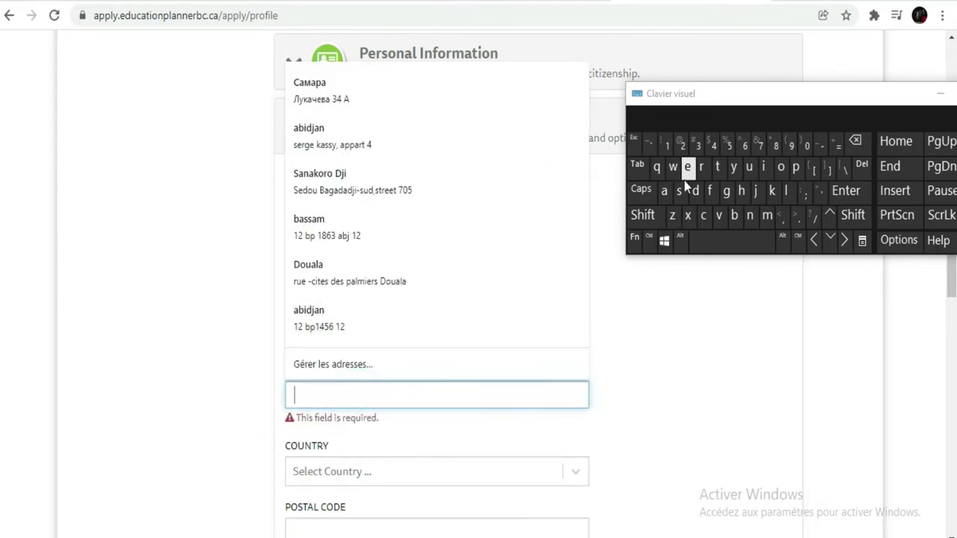
{"action": "left_click", "coordinate": [665, 190]}
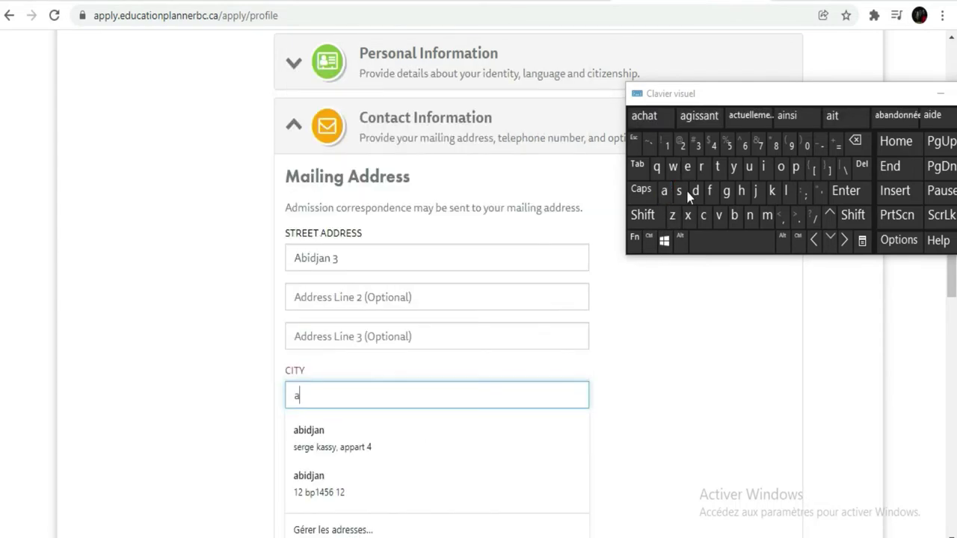
{"action": "left_click", "coordinate": [734, 215]}
{"action": "left_click", "coordinate": [766, 178]}
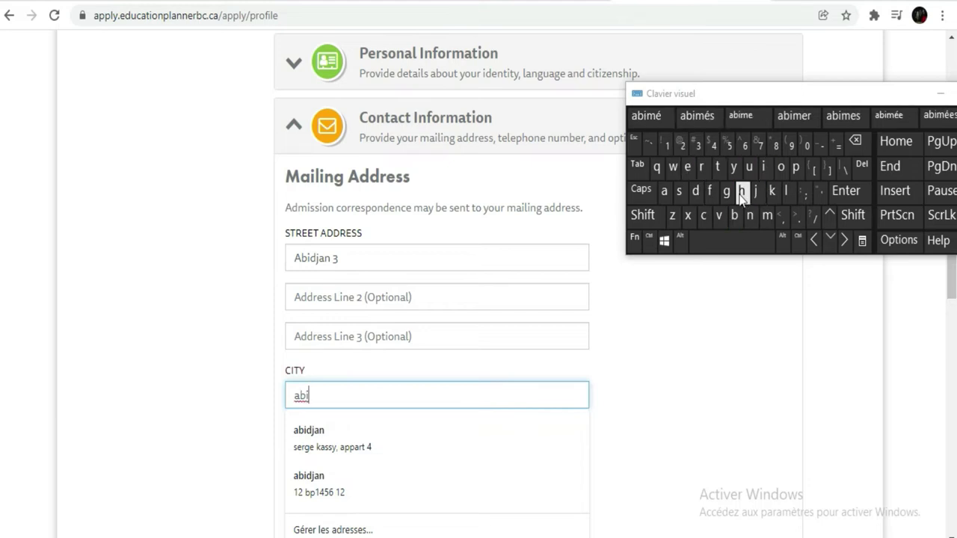
{"action": "left_click", "coordinate": [695, 191]}
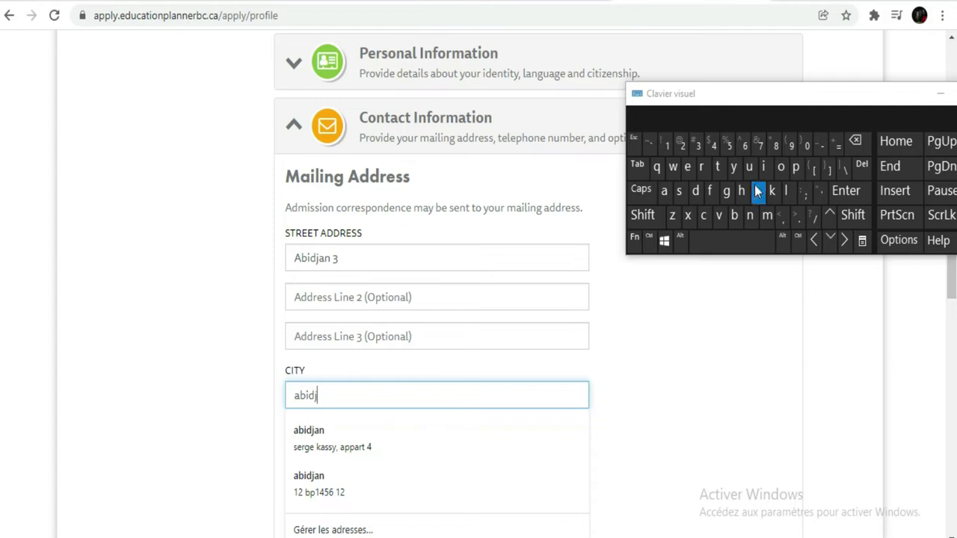
{"action": "left_click", "coordinate": [665, 199]}
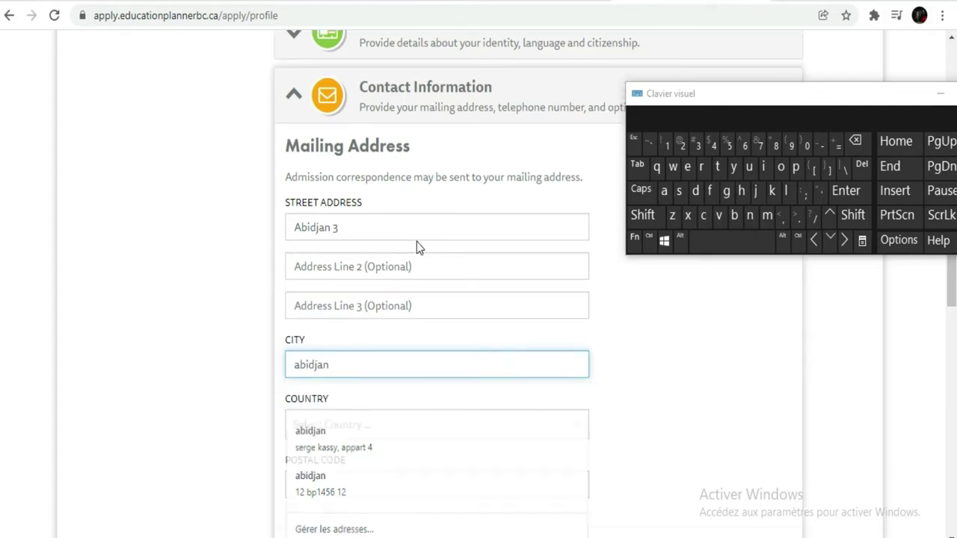
- Choose Cote d'Ivoire as the country of the mailing address
{"action": "scroll", "coordinate": [416, 241], "scroll_direction": "down", "scroll_amount": 3}
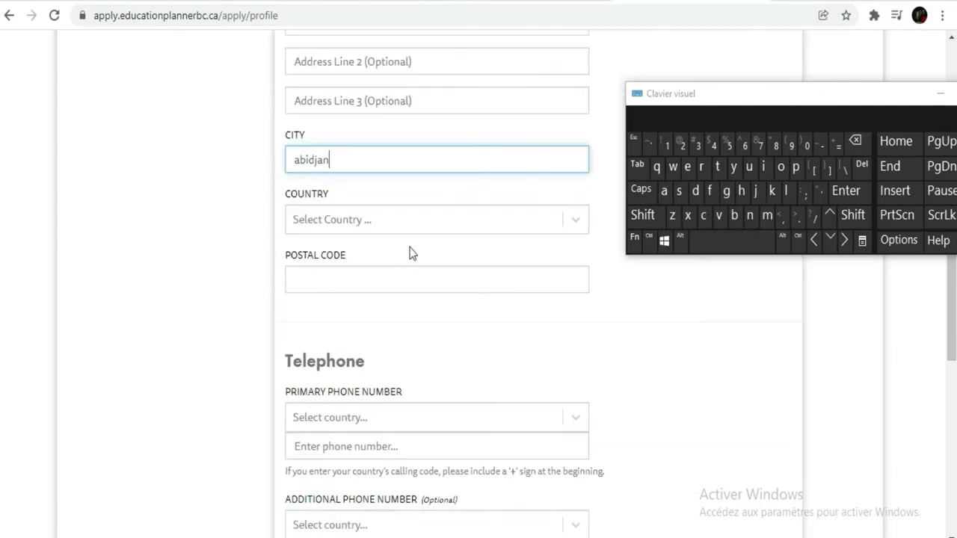
{"action": "left_click", "coordinate": [378, 223]}
{"action": "scroll", "coordinate": [515, 371], "scroll_direction": "down", "scroll_amount": 10}
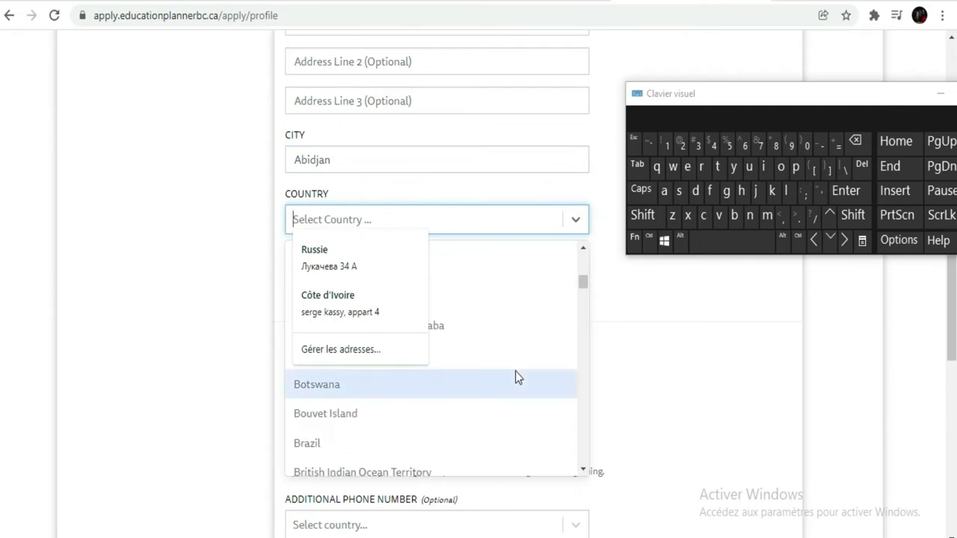
{"action": "scroll", "coordinate": [515, 371], "scroll_direction": "down", "scroll_amount": 3}
{"action": "scroll", "coordinate": [513, 374], "scroll_direction": "down", "scroll_amount": 3}
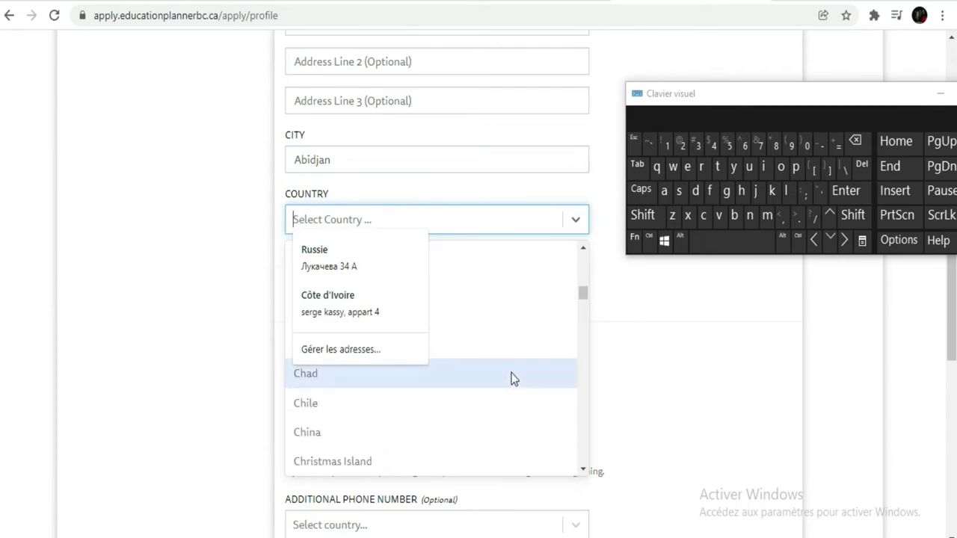
{"action": "scroll", "coordinate": [505, 382], "scroll_direction": "up", "scroll_amount": 2}
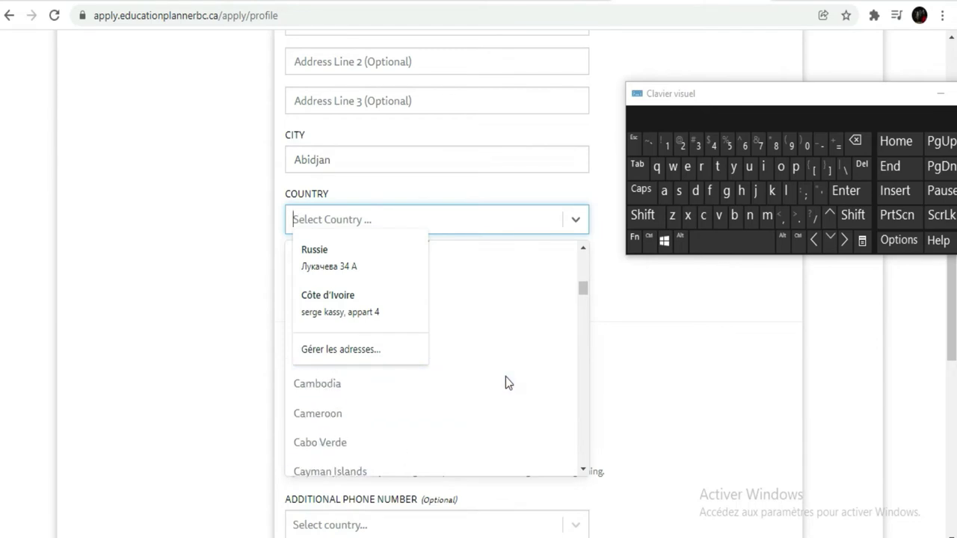
{"action": "scroll", "coordinate": [506, 376], "scroll_direction": "down", "scroll_amount": 4}
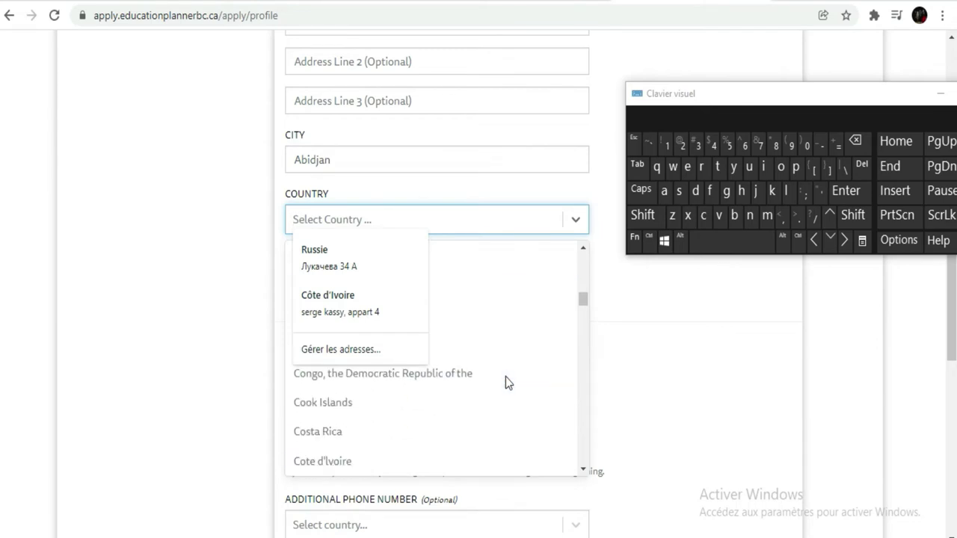
{"action": "left_click", "coordinate": [437, 455]}
{"action": "left_click", "coordinate": [126, 214]}
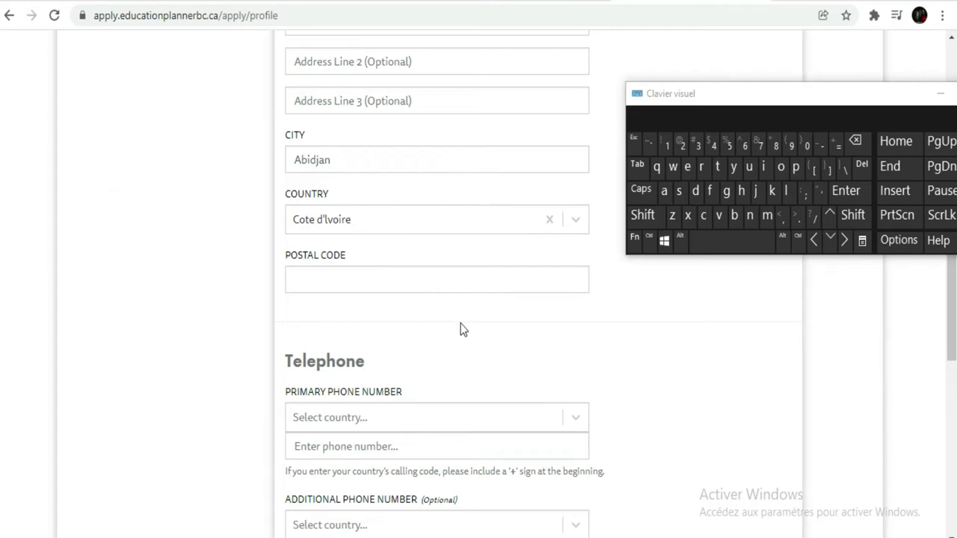
- Fill in the applicant's postal code in the mailing address
{"action": "left_click", "coordinate": [457, 281]}
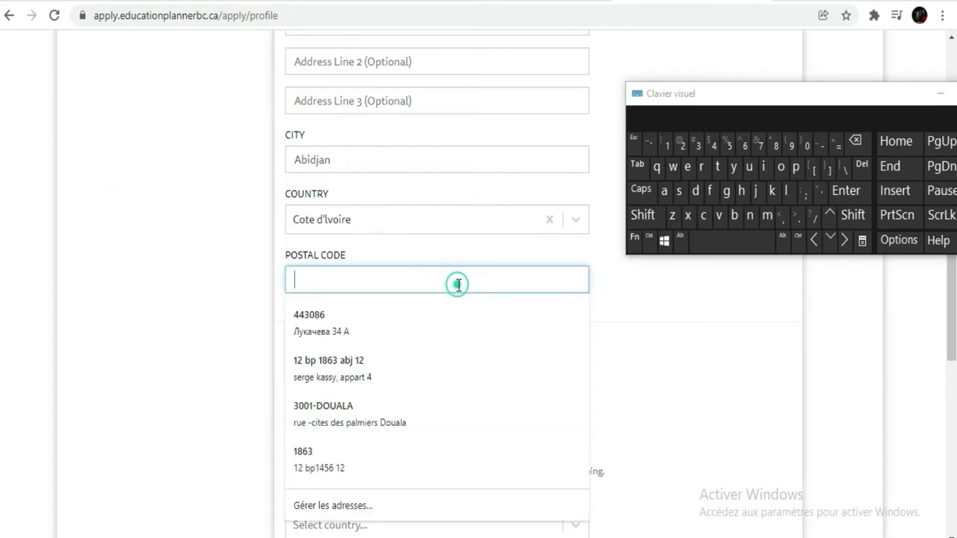
{"action": "left_click", "coordinate": [79, 301]}
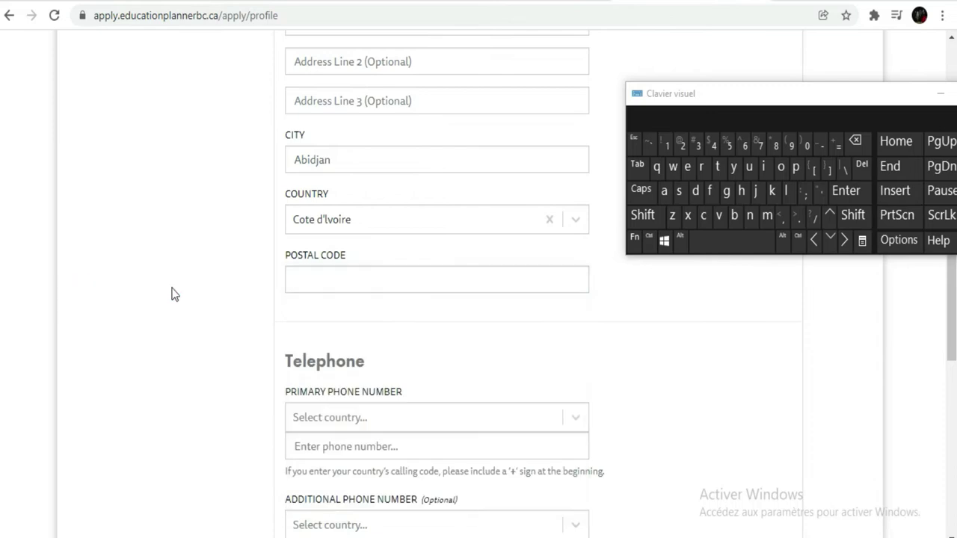
{"action": "left_click", "coordinate": [311, 277]}
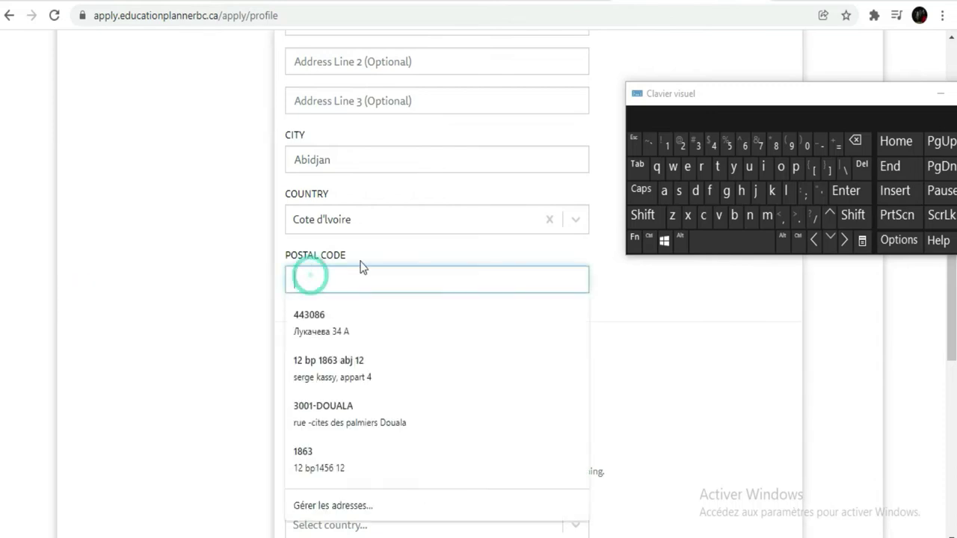
{"action": "left_click", "coordinate": [669, 147]}
{"action": "left_click", "coordinate": [774, 147]}
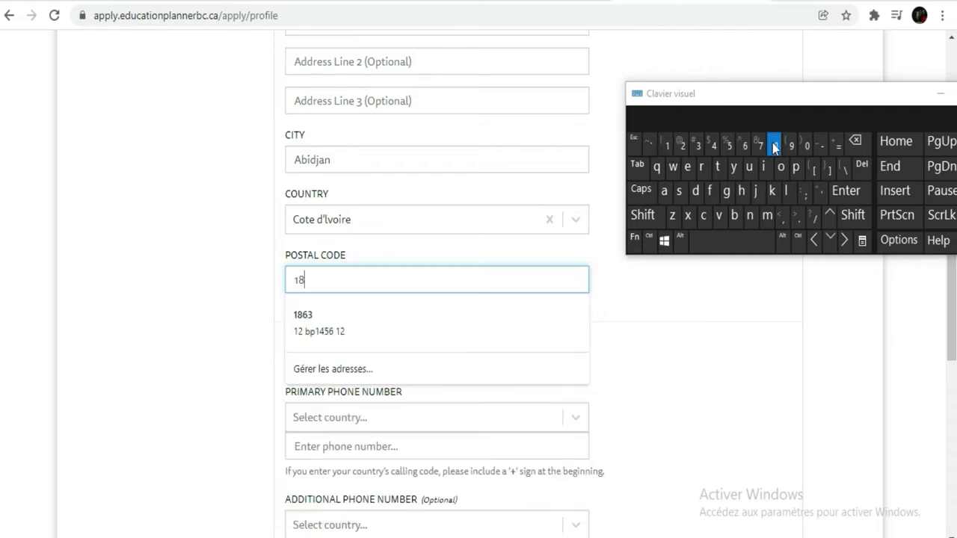
{"action": "left_click", "coordinate": [746, 145]}
{"action": "left_click", "coordinate": [697, 145]}
{"action": "left_click", "coordinate": [157, 359]}
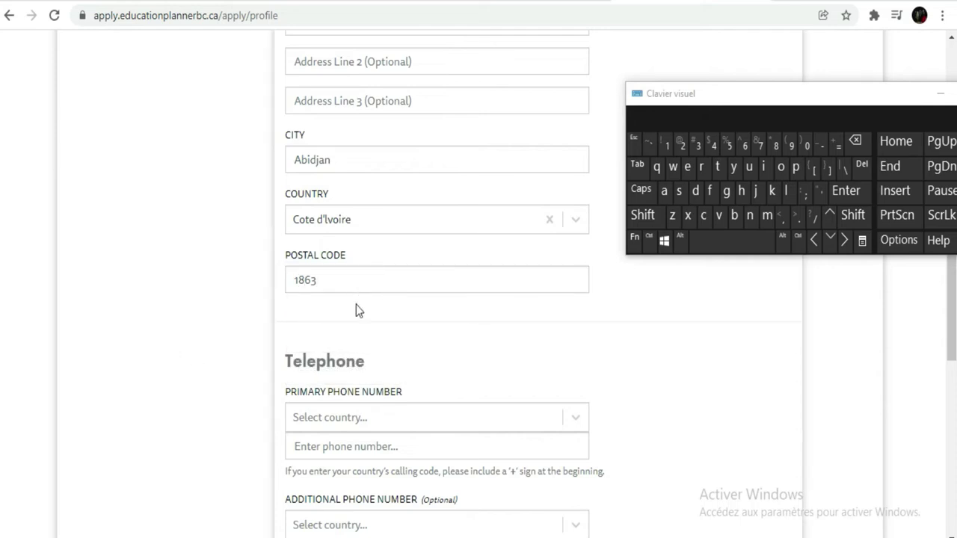
- Choose Cote D'ivoire as the country for the primary phone number in the Telephone section
{"action": "scroll", "coordinate": [343, 272], "scroll_direction": "down", "scroll_amount": 2}
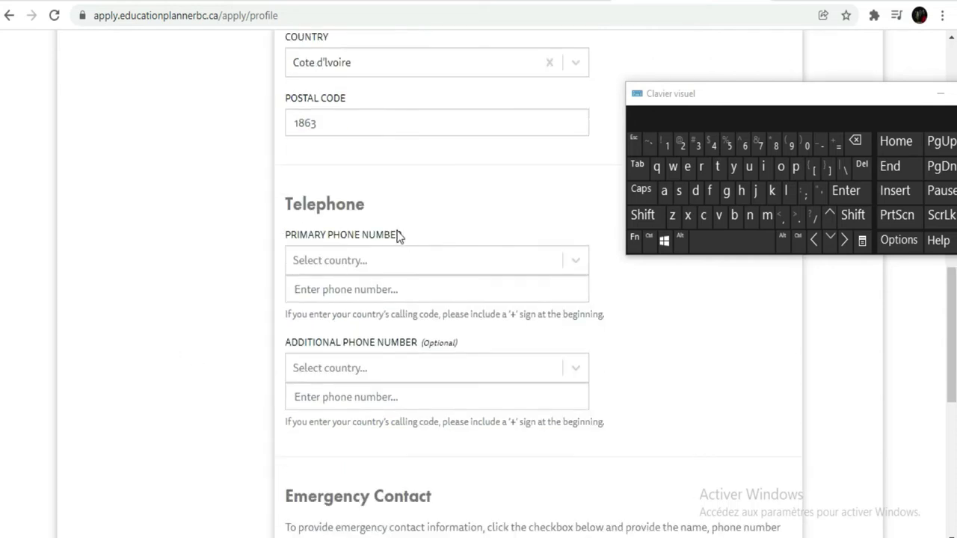
{"action": "left_click", "coordinate": [551, 268]}
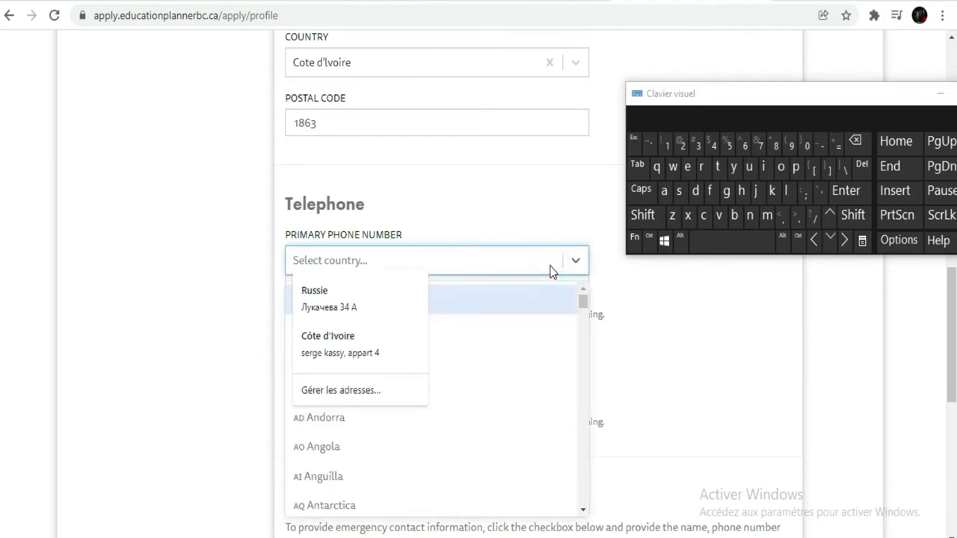
{"action": "scroll", "coordinate": [521, 376], "scroll_direction": "down", "scroll_amount": 10}
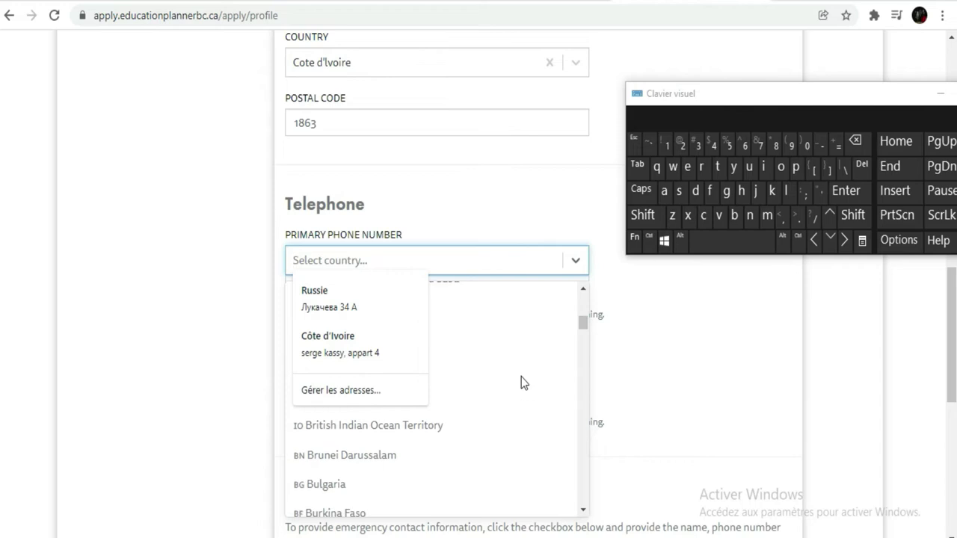
{"action": "scroll", "coordinate": [521, 377], "scroll_direction": "down", "scroll_amount": 5}
{"action": "scroll", "coordinate": [516, 381], "scroll_direction": "down", "scroll_amount": 1}
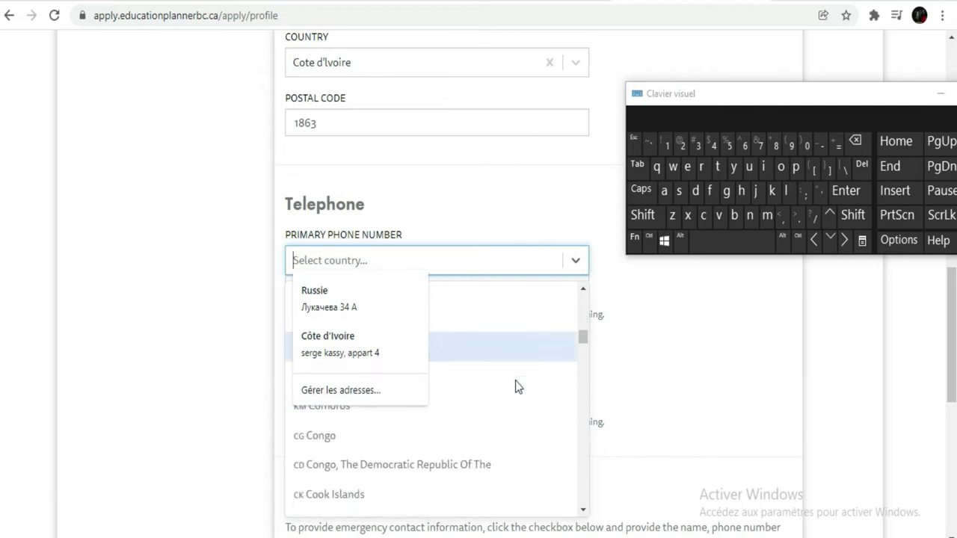
{"action": "scroll", "coordinate": [367, 475], "scroll_direction": "down", "scroll_amount": 2}
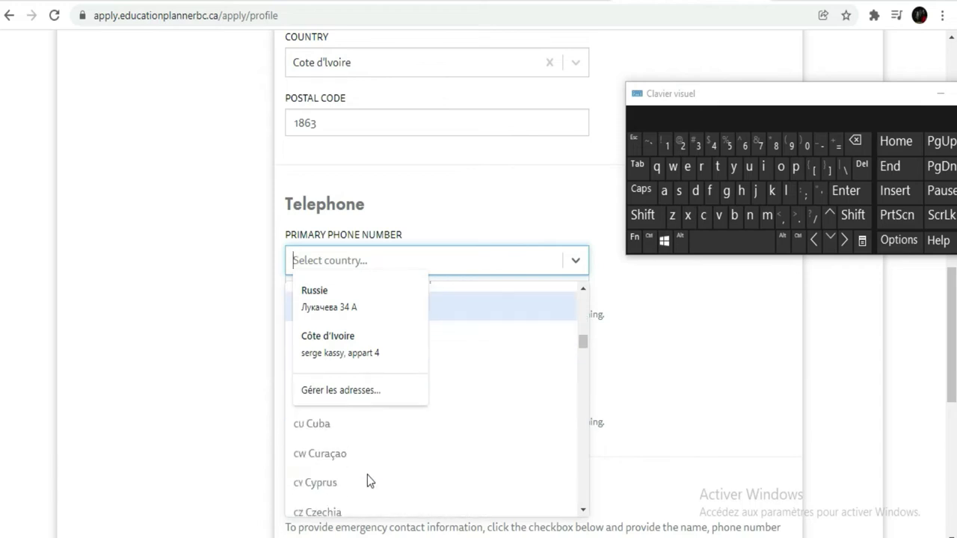
{"action": "scroll", "coordinate": [382, 454], "scroll_direction": "up", "scroll_amount": 2}
{"action": "left_click", "coordinate": [344, 454]}
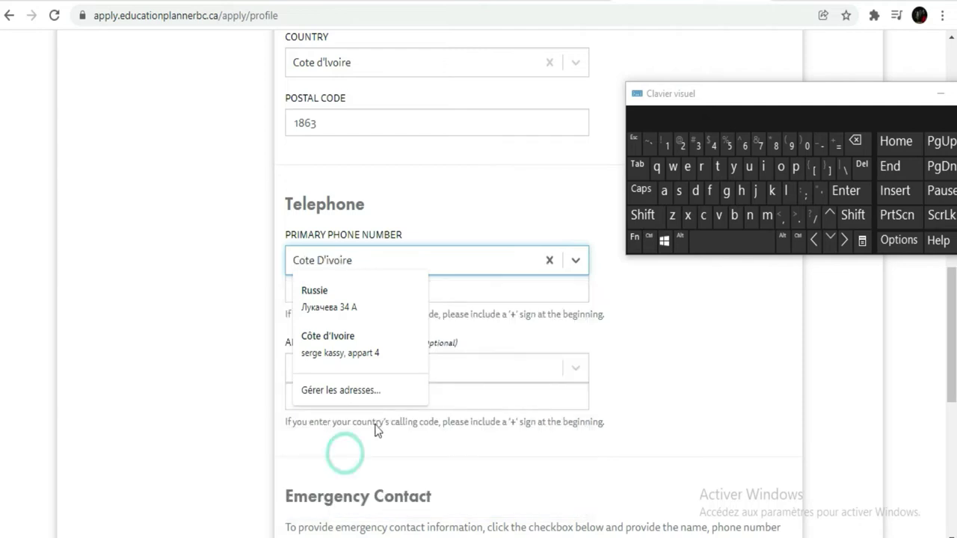
{"action": "left_click", "coordinate": [395, 188]}
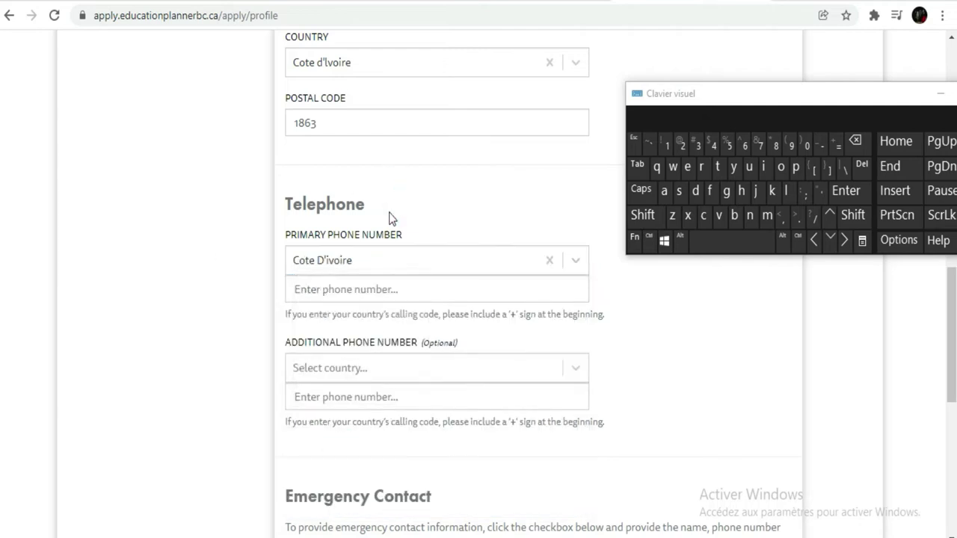
- Try to fill in the applicant's primary phone number with its country calling code, using a saved suggestion
{"action": "left_click", "coordinate": [395, 291]}
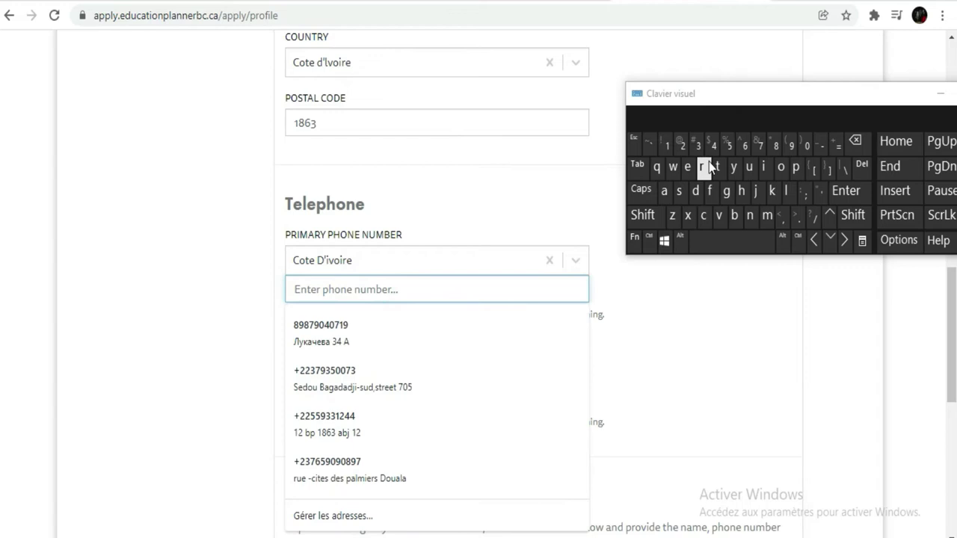
{"action": "left_click", "coordinate": [643, 214]}
{"action": "left_click", "coordinate": [838, 143]}
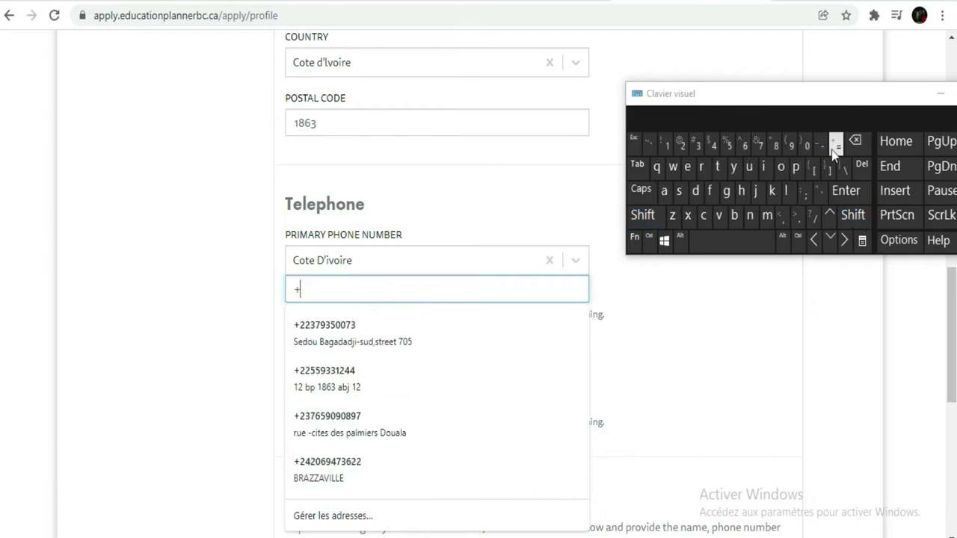
{"action": "left_click", "coordinate": [683, 144]}
{"action": "left_click", "coordinate": [683, 144]}
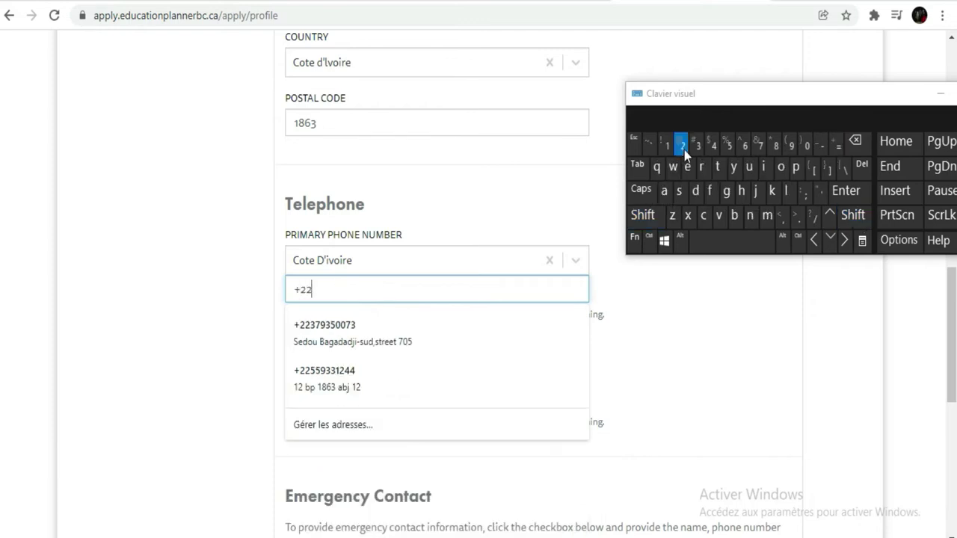
{"action": "left_click", "coordinate": [729, 144]}
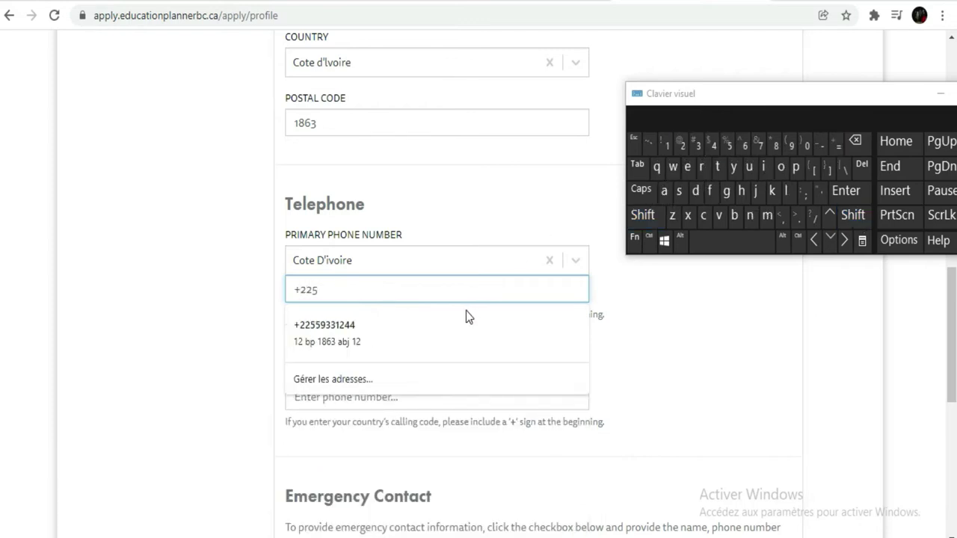
{"action": "left_click", "coordinate": [462, 333]}
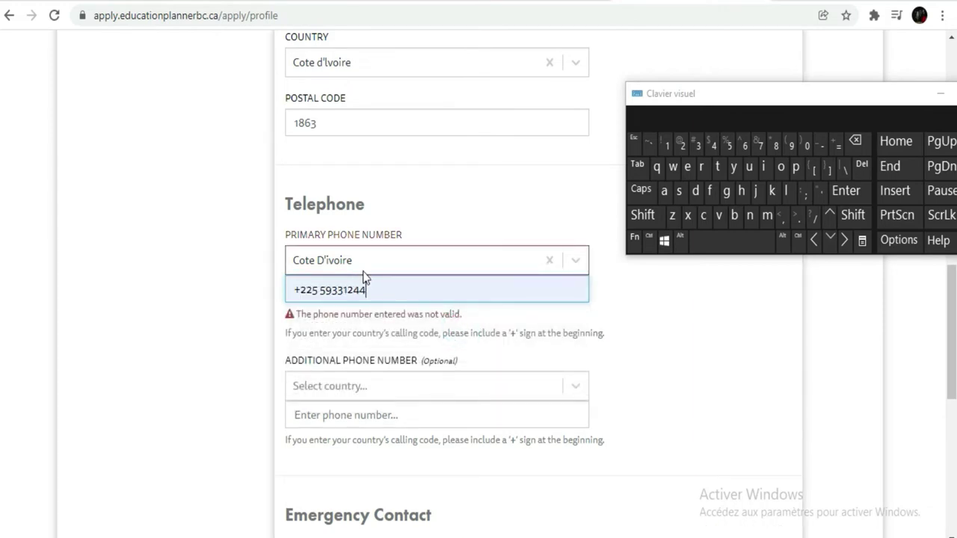
- Replace the primary phone number with the applicant's number in local format, without the country calling code
{"action": "left_click", "coordinate": [320, 295]}
{"action": "left_click", "coordinate": [853, 142]}
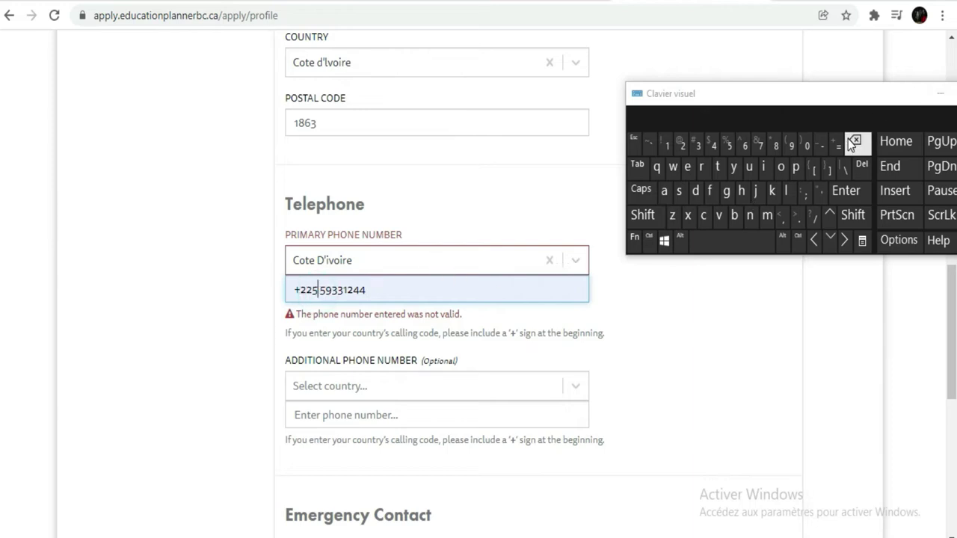
{"action": "left_click", "coordinate": [853, 142]}
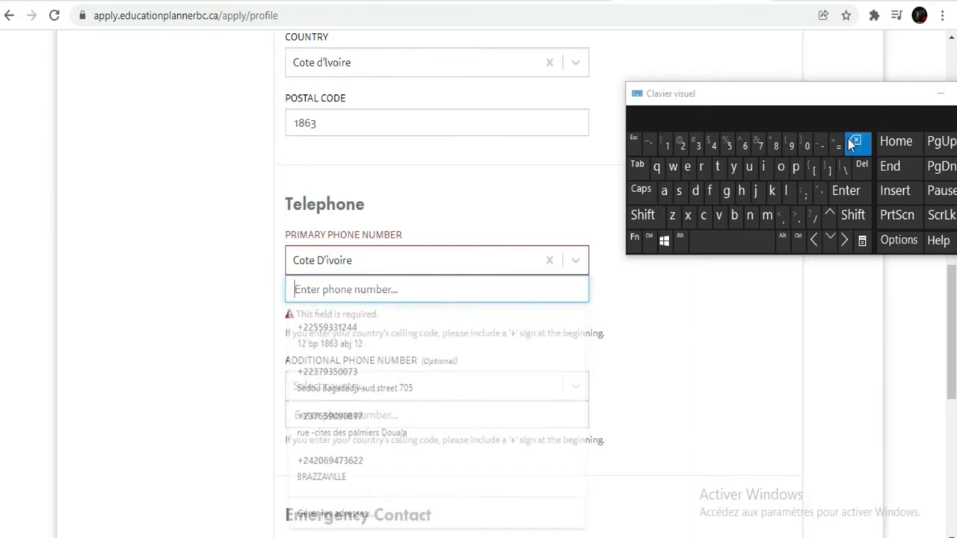
{"action": "left_click", "coordinate": [808, 148]}
{"action": "type", "text": "7"}
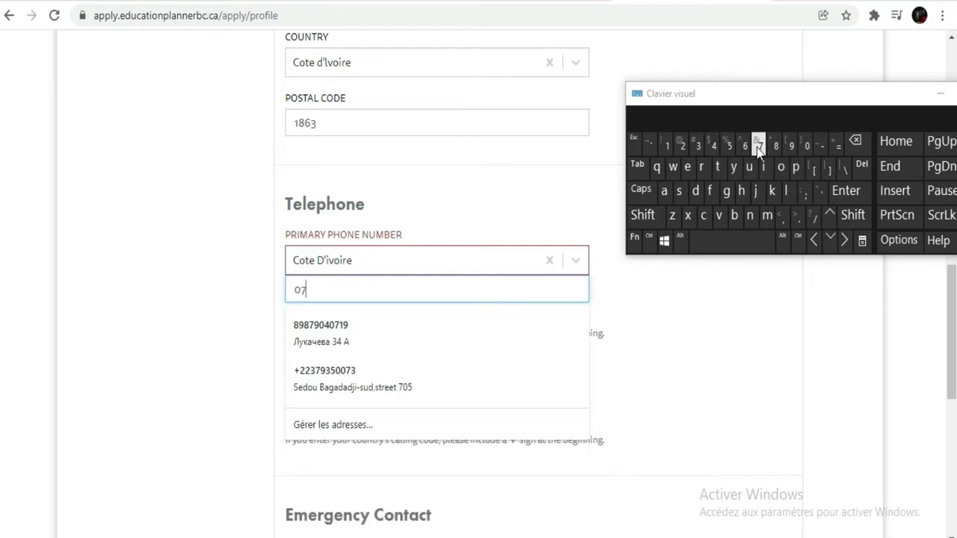
{"action": "left_click", "coordinate": [729, 145]}
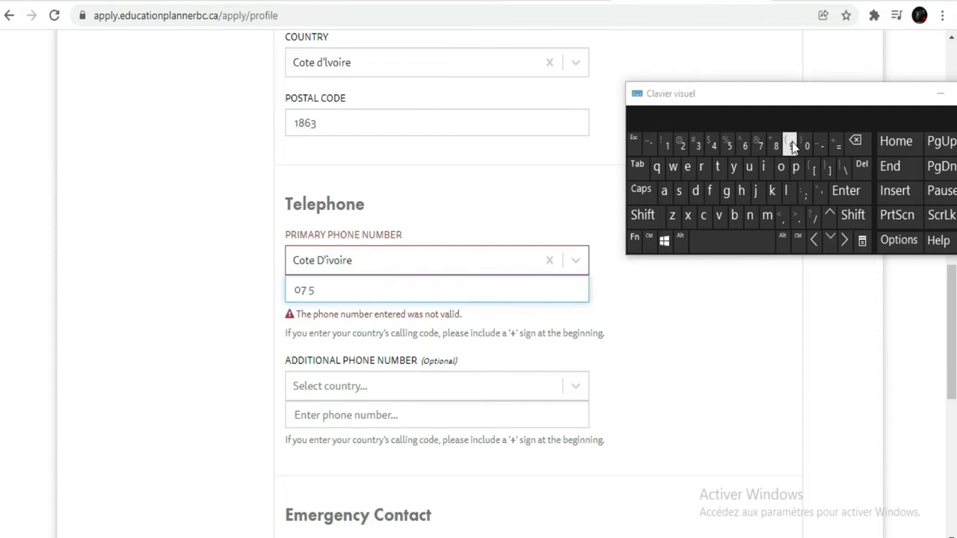
{"action": "left_click", "coordinate": [699, 145]}
{"action": "left_click", "coordinate": [698, 145]}
{"action": "left_click", "coordinate": [683, 147]}
{"action": "left_click", "coordinate": [710, 146]}
{"action": "left_click", "coordinate": [710, 147]}
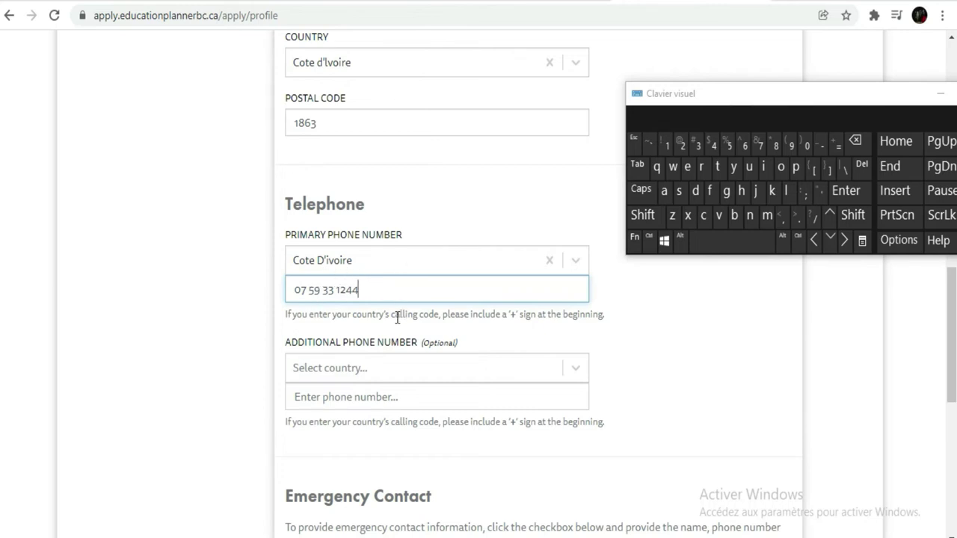
- Enable the option to provide an emergency contact in the Emergency Contact section
{"action": "scroll", "coordinate": [397, 317], "scroll_direction": "down", "scroll_amount": 2}
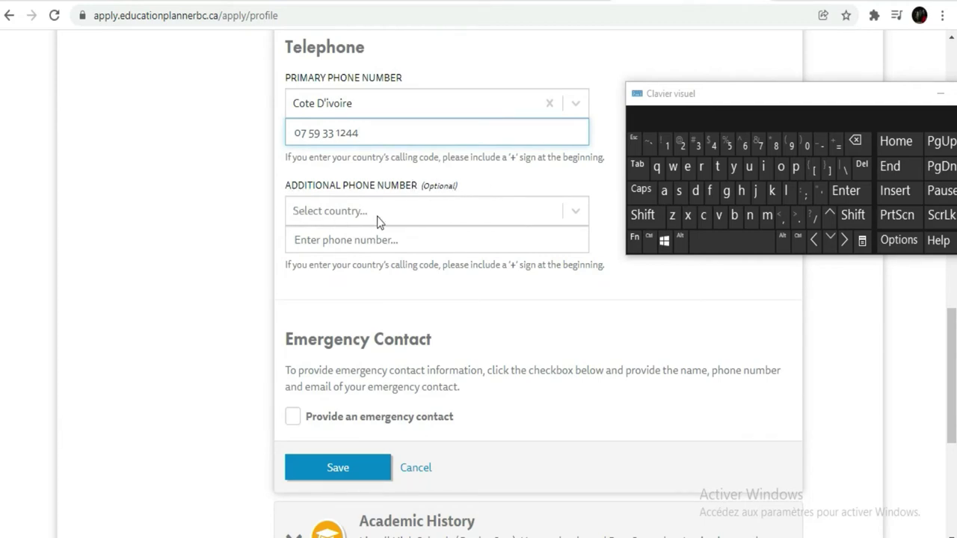
{"action": "scroll", "coordinate": [463, 229], "scroll_direction": "down", "scroll_amount": 2}
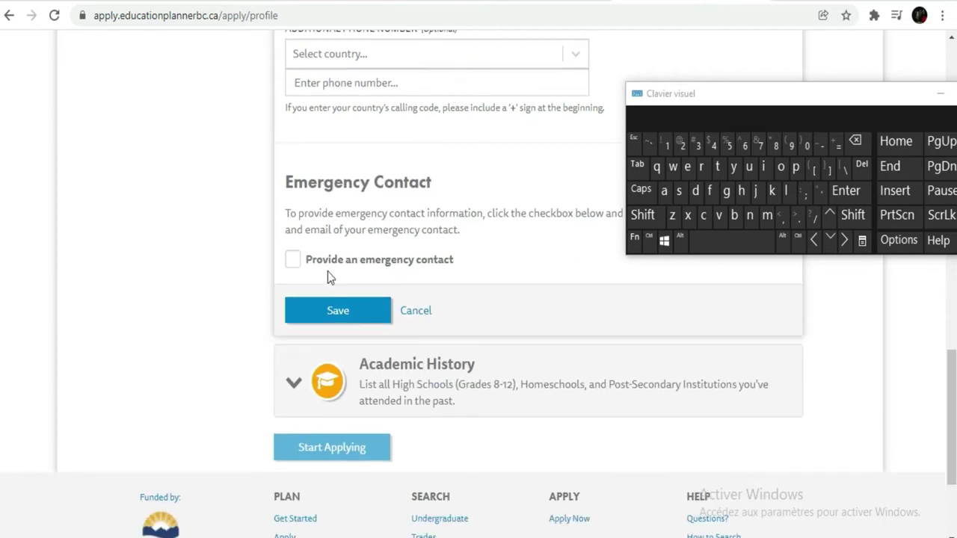
{"action": "left_click", "coordinate": [293, 262]}
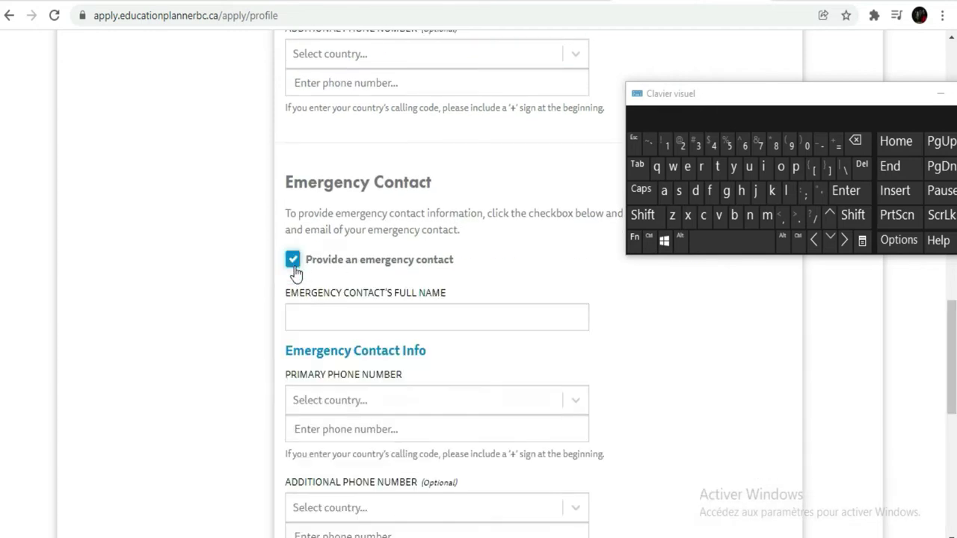
- Enter the emergency contact's full name in the Emergency Contact section using the on-screen keyboard
{"action": "scroll", "coordinate": [419, 209], "scroll_direction": "down", "scroll_amount": 1}
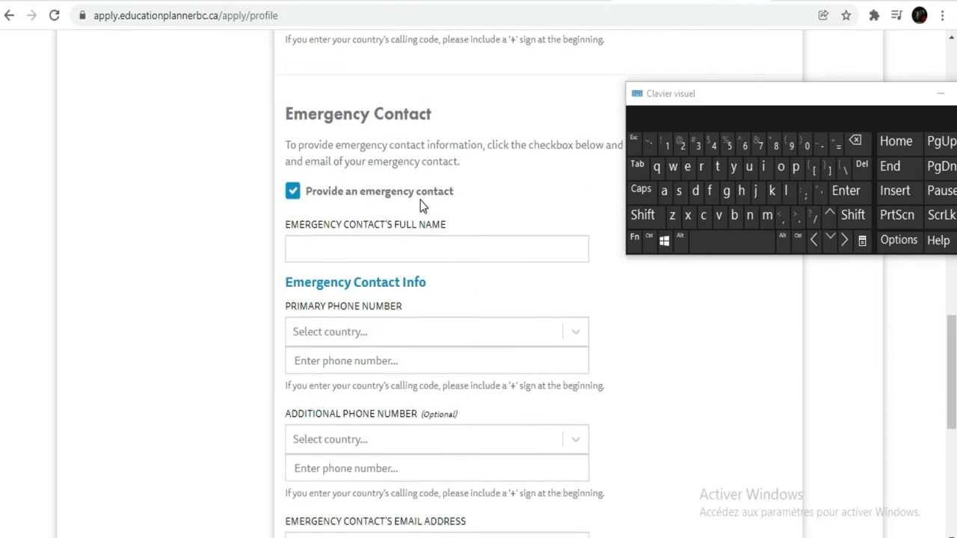
{"action": "left_click", "coordinate": [431, 237]}
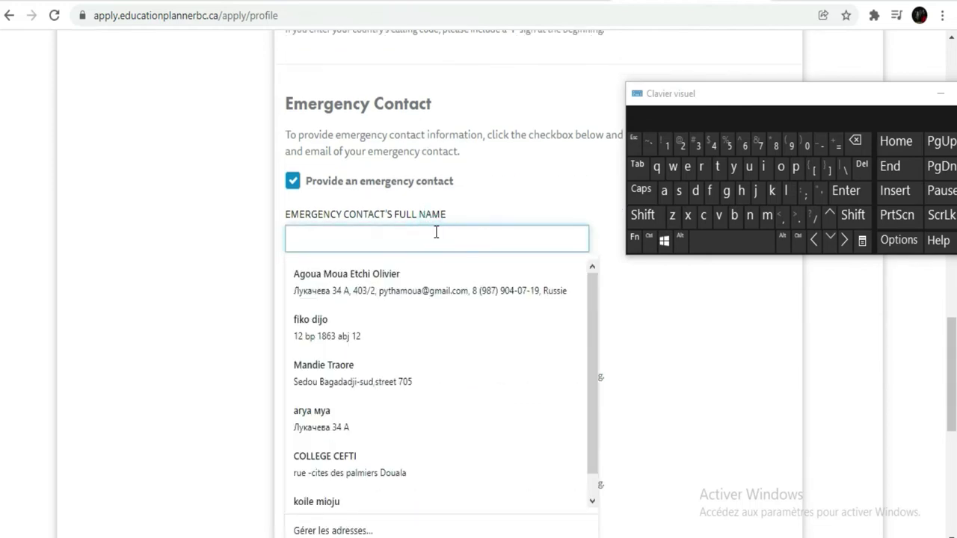
{"action": "left_click", "coordinate": [726, 191]}
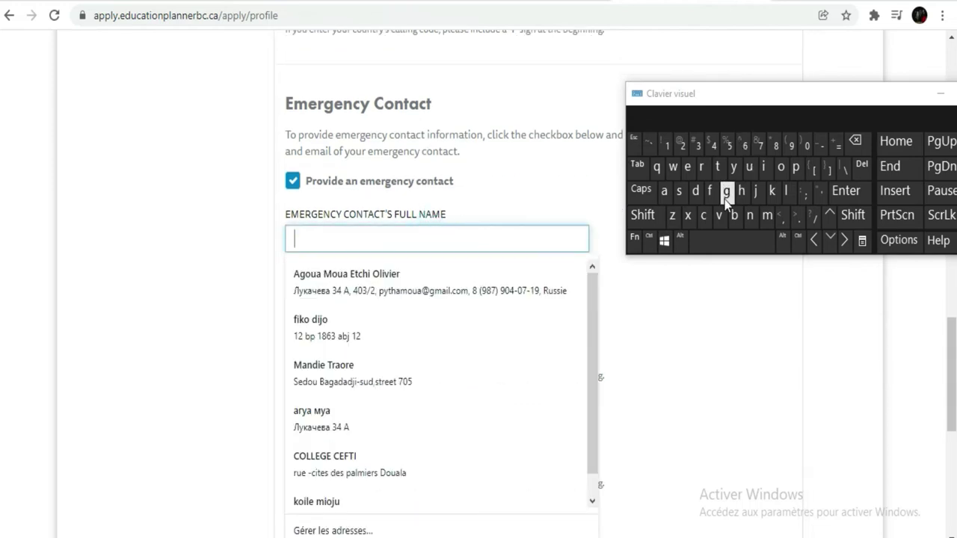
{"action": "left_click", "coordinate": [781, 167]}
{"action": "left_click", "coordinate": [787, 191]}
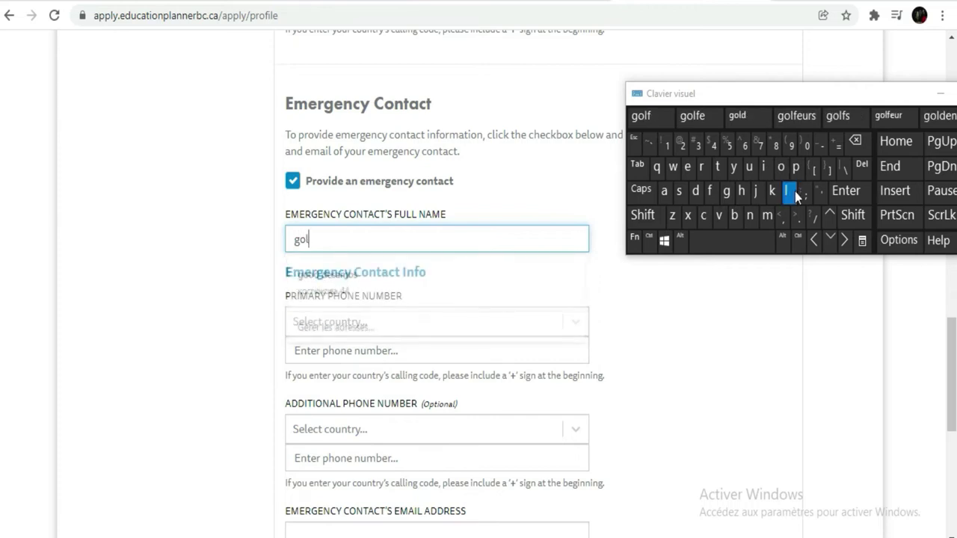
{"action": "left_click", "coordinate": [687, 169]}
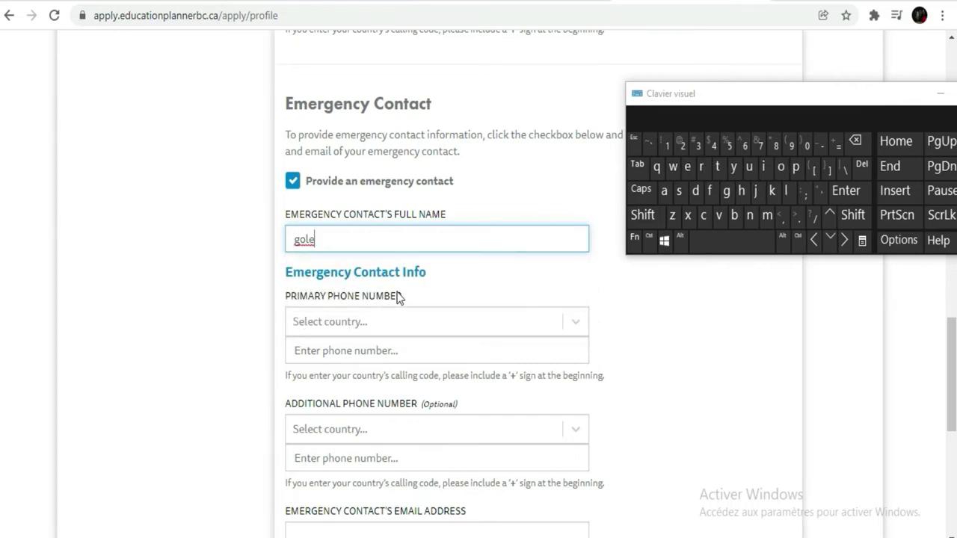
{"action": "left_click", "coordinate": [733, 245]}
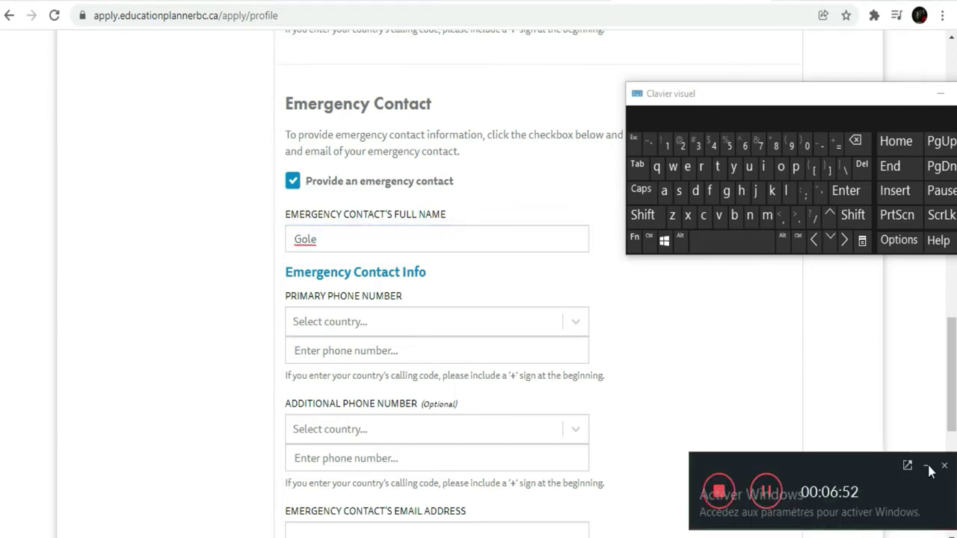
{"action": "left_click", "coordinate": [927, 466]}
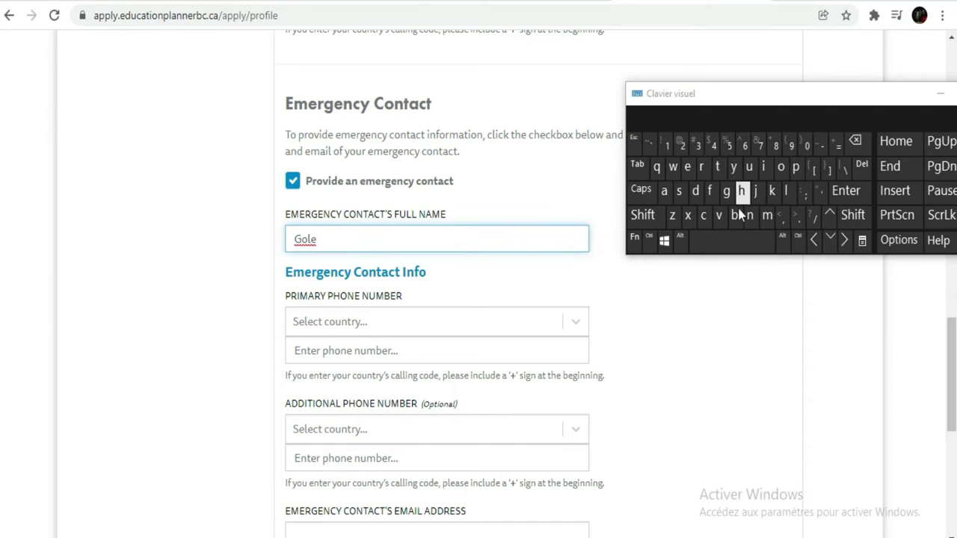
{"action": "mouse_move", "coordinate": [907, 431]}
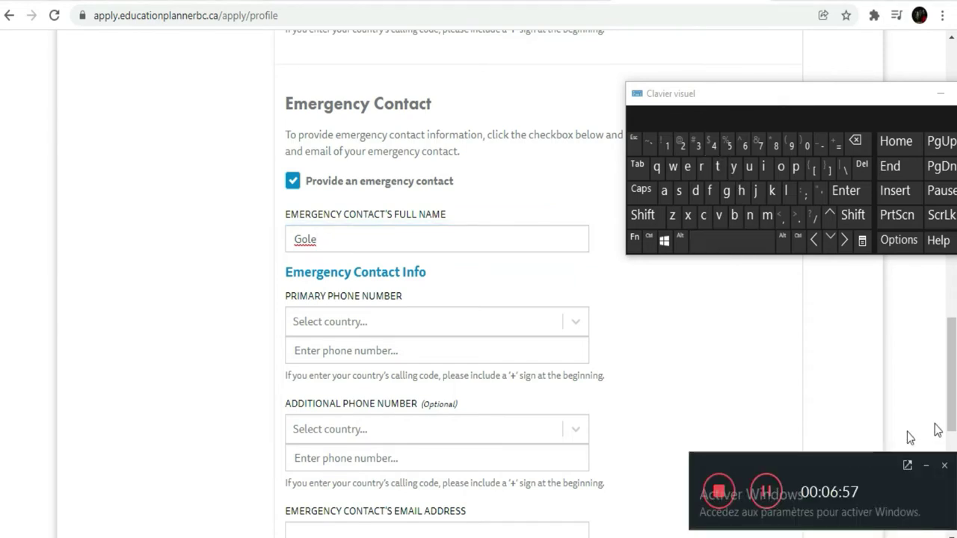
{"action": "left_click", "coordinate": [926, 466]}
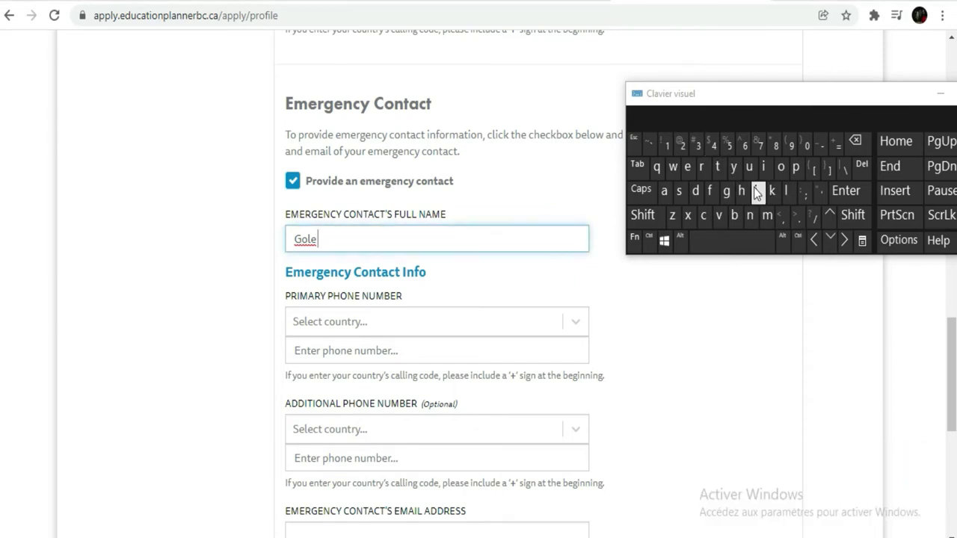
{"action": "left_click", "coordinate": [756, 192]}
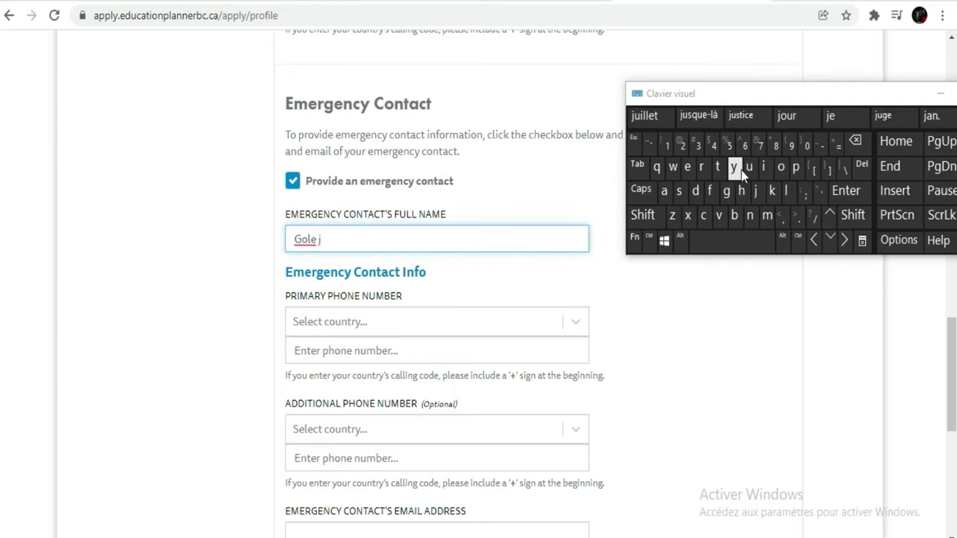
{"action": "left_click", "coordinate": [748, 169]}
{"action": "left_click", "coordinate": [794, 194]}
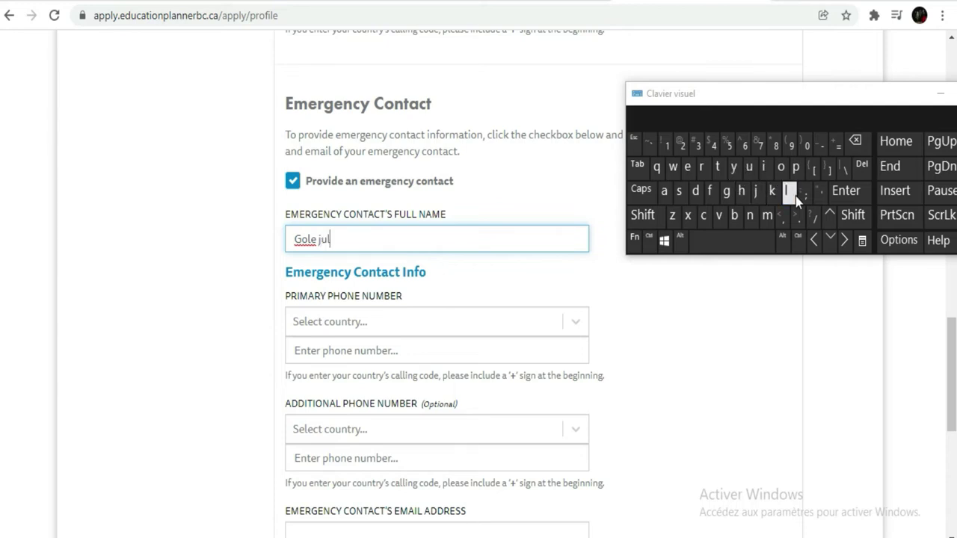
{"action": "left_click", "coordinate": [684, 172]}
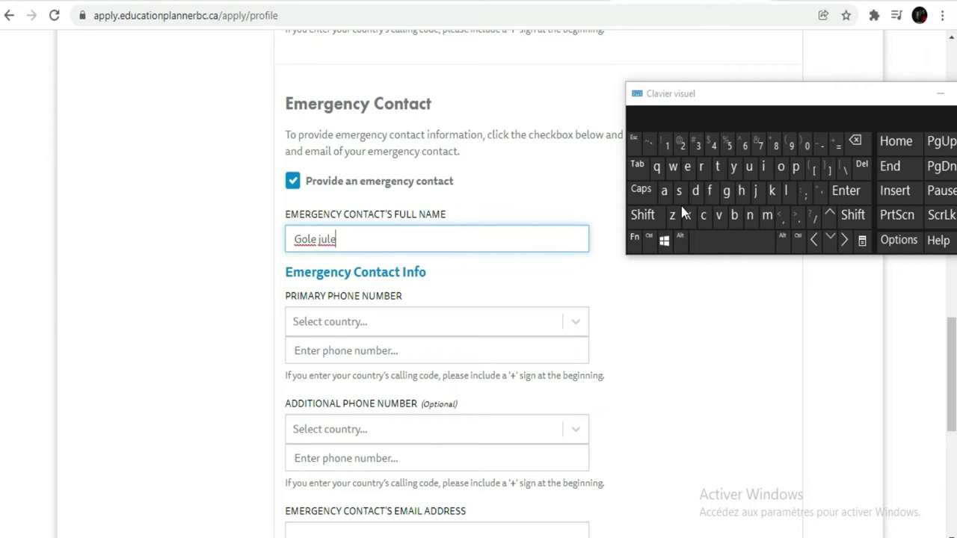
{"action": "left_click", "coordinate": [680, 193]}
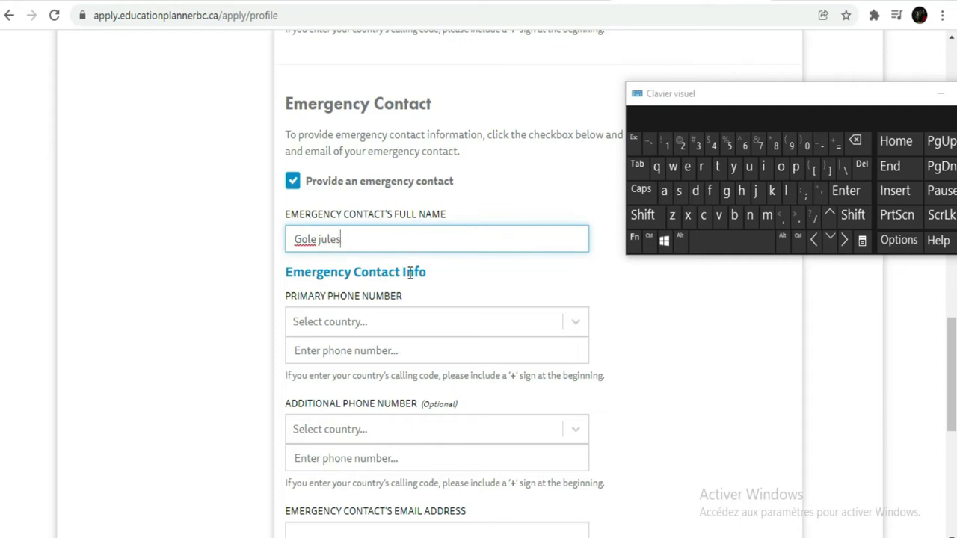
- Choose Cote D'ivoire as the country for the emergency contact's primary phone number
{"action": "left_click", "coordinate": [402, 323]}
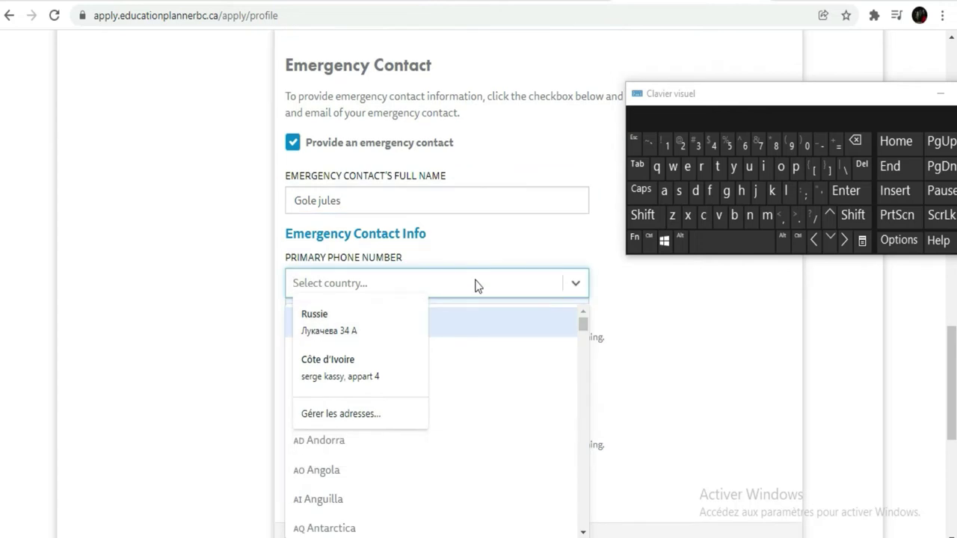
{"action": "scroll", "coordinate": [456, 442], "scroll_direction": "down", "scroll_amount": 8}
{"action": "scroll", "coordinate": [453, 446], "scroll_direction": "down", "scroll_amount": 4}
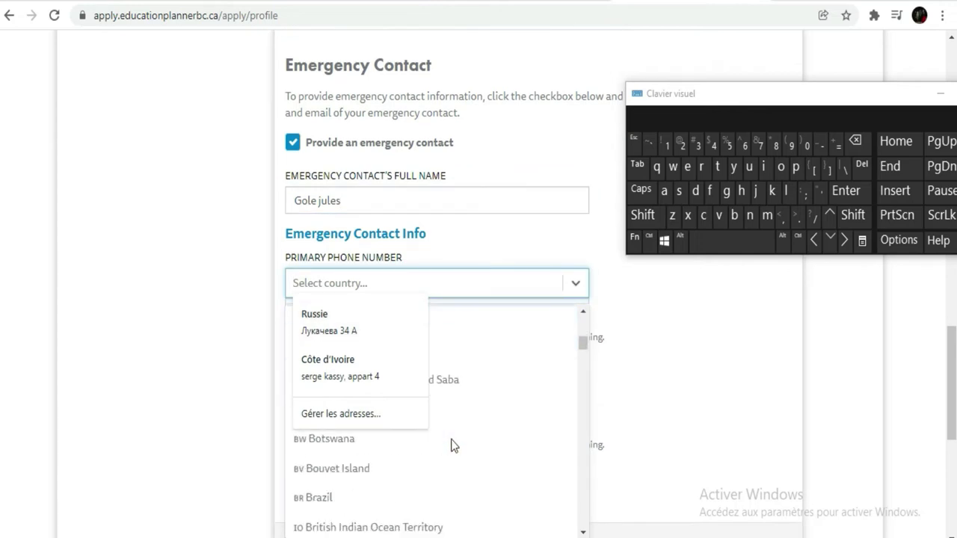
{"action": "scroll", "coordinate": [453, 446], "scroll_direction": "down", "scroll_amount": 6}
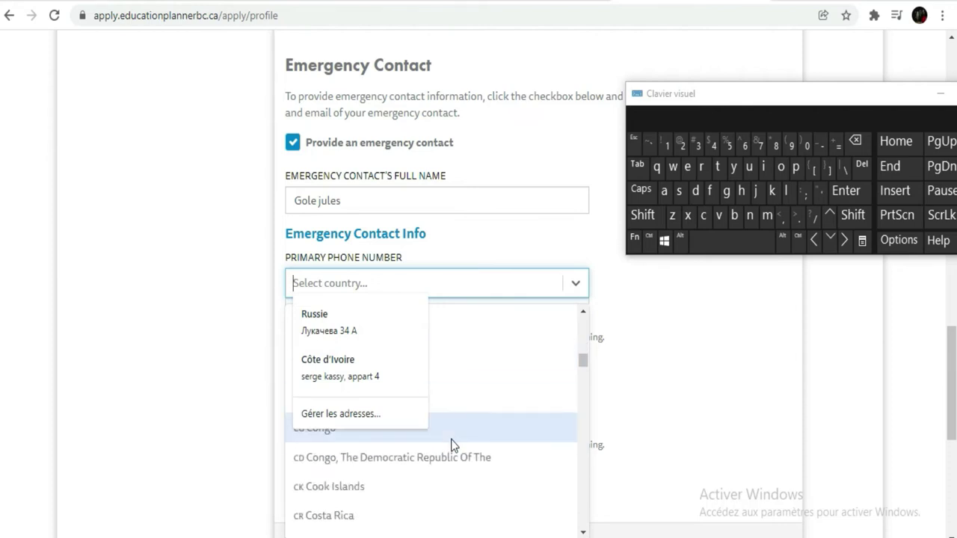
{"action": "scroll", "coordinate": [451, 444], "scroll_direction": "down", "scroll_amount": 1}
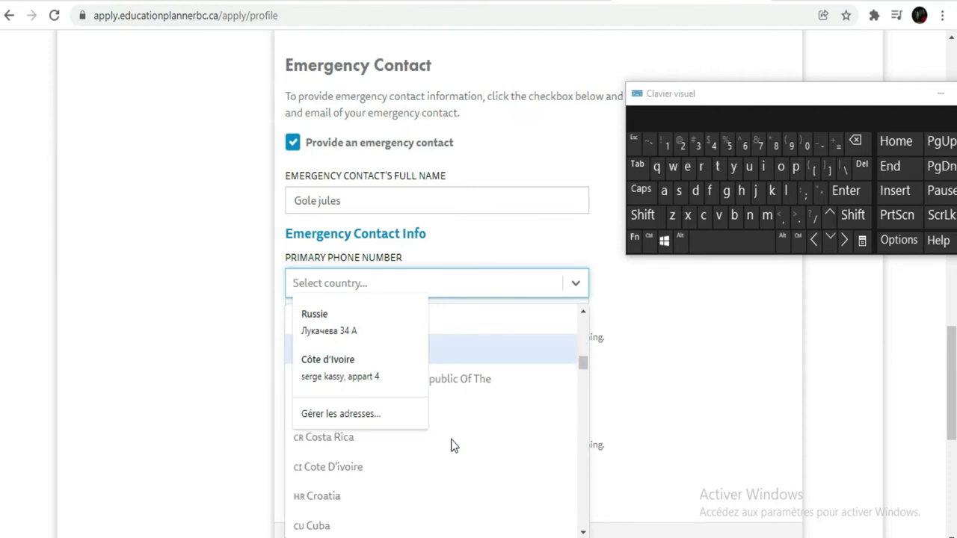
{"action": "left_click", "coordinate": [419, 471]}
{"action": "left_click", "coordinate": [137, 298]}
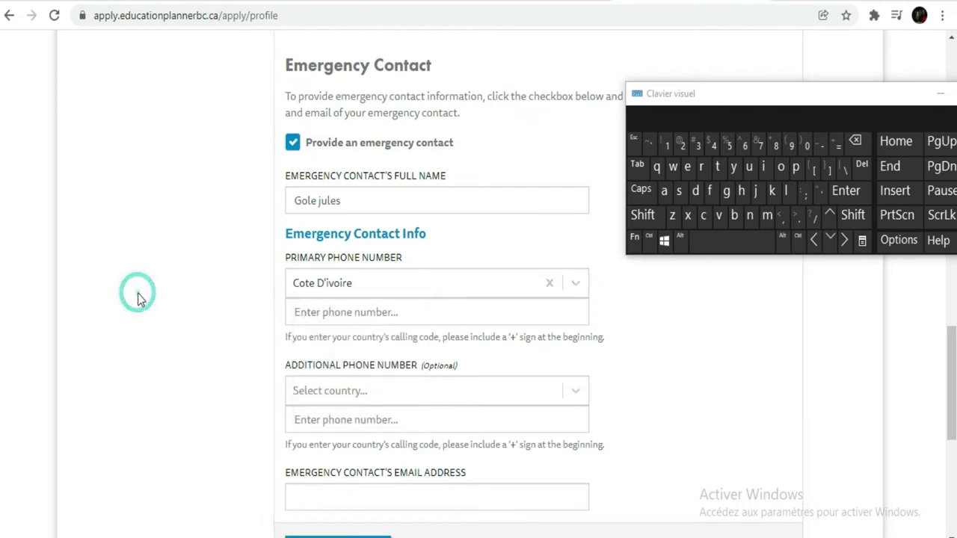
- Enter the emergency contact's primary phone number in local format, without the country calling code
{"action": "left_click", "coordinate": [355, 314]}
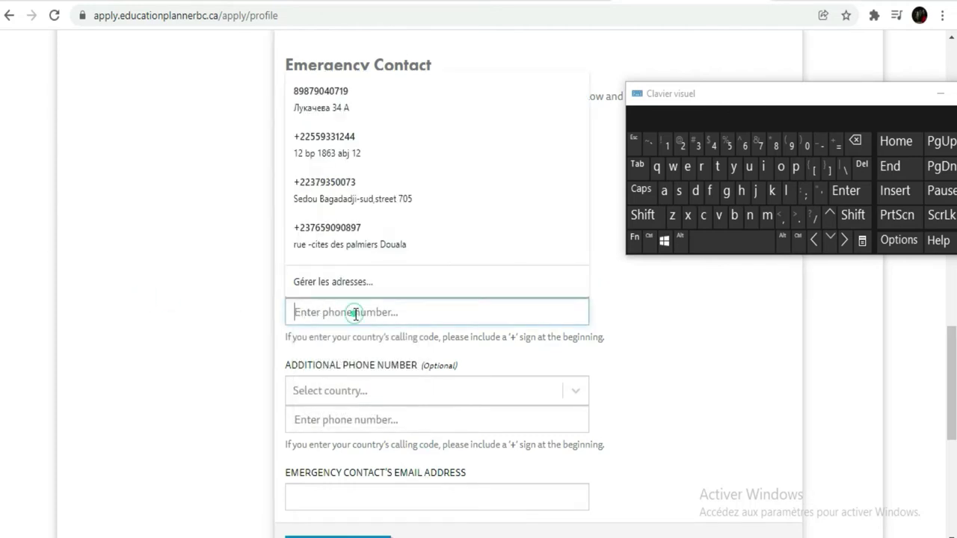
{"action": "left_click", "coordinate": [807, 145]}
{"action": "left_click", "coordinate": [760, 146]}
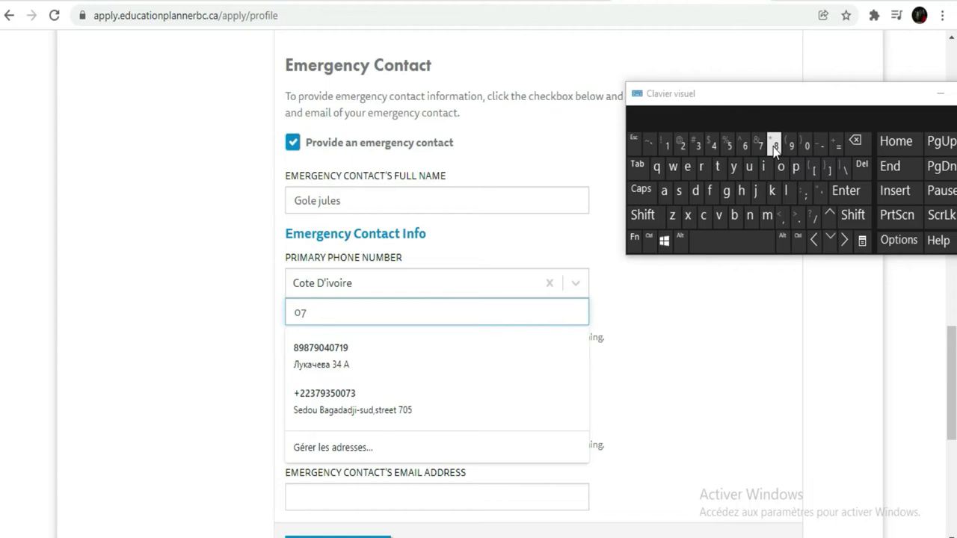
{"action": "left_click", "coordinate": [774, 146]}
{"action": "left_click", "coordinate": [791, 146]}
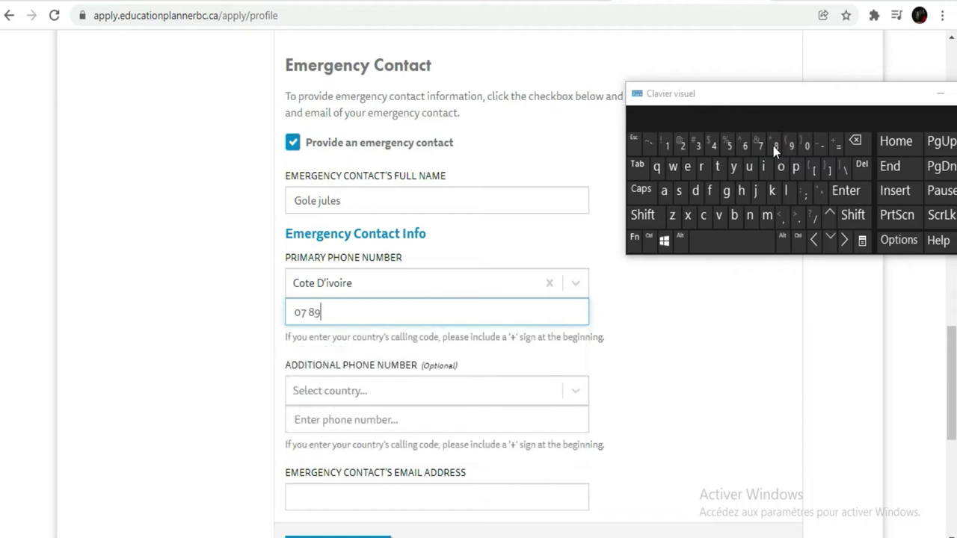
{"action": "left_click", "coordinate": [729, 146]}
{"action": "left_click", "coordinate": [713, 146]}
{"action": "left_click", "coordinate": [699, 145]}
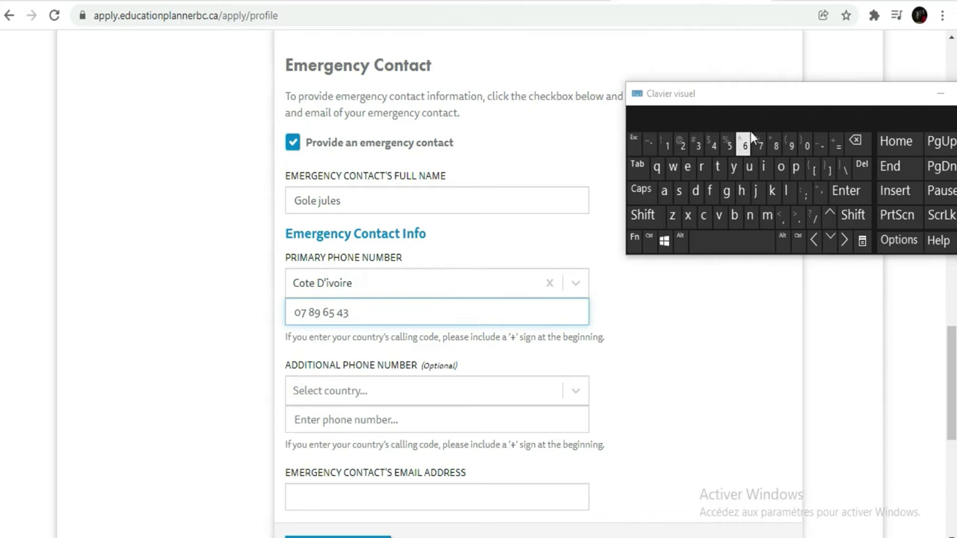
{"action": "left_click", "coordinate": [699, 146]}
{"action": "left_click", "coordinate": [711, 146]}
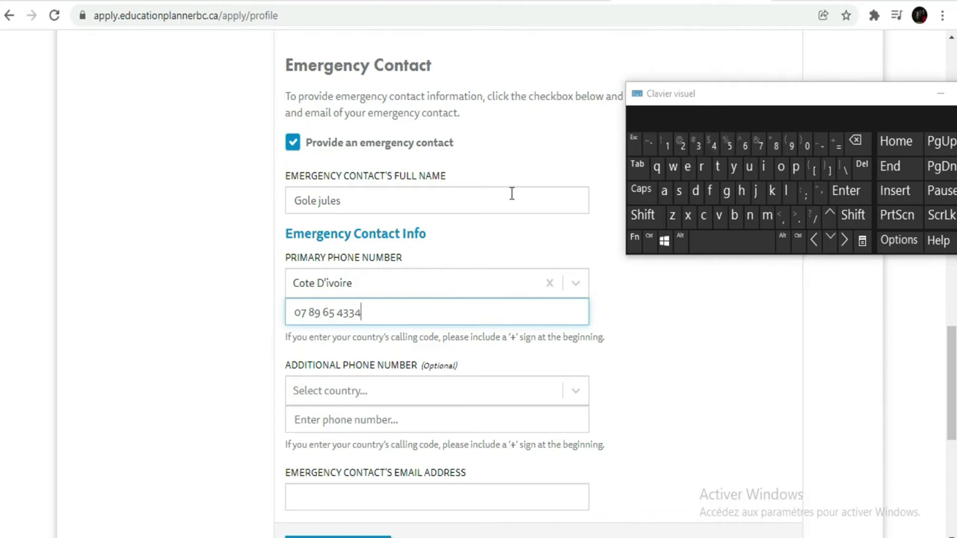
- Fill in the emergency contact's email address from a saved suggestion and save the Contact Information section
{"action": "scroll", "coordinate": [364, 383], "scroll_direction": "down", "scroll_amount": 2}
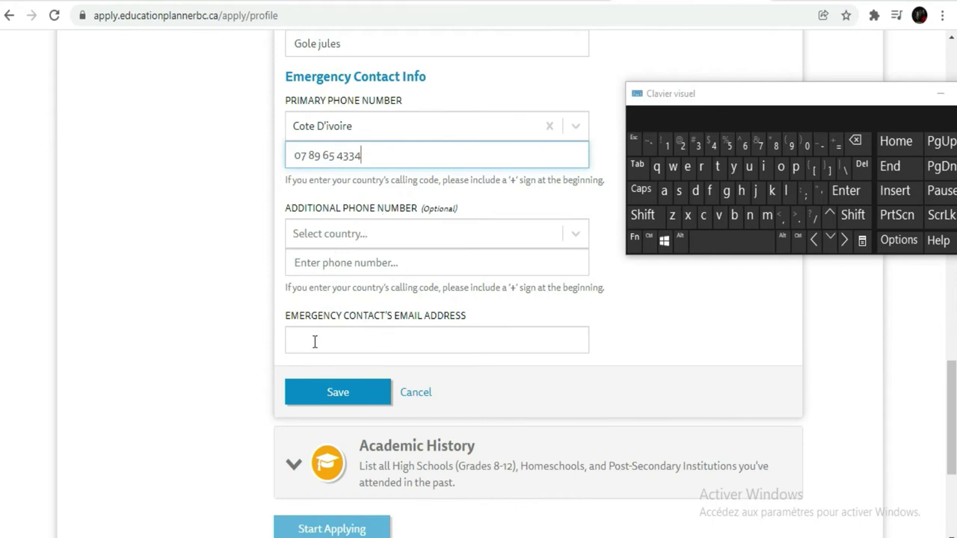
{"action": "left_click", "coordinate": [429, 337]}
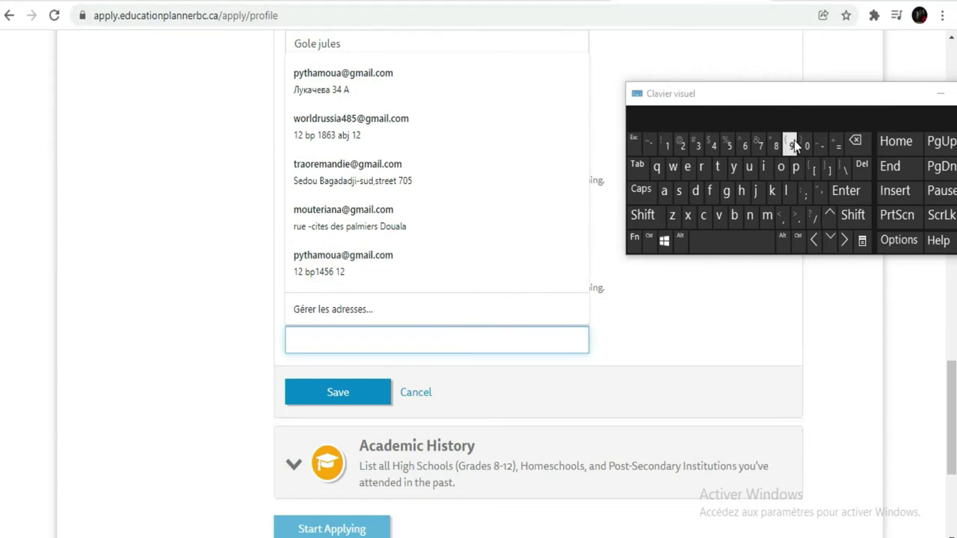
{"action": "left_click", "coordinate": [796, 168]}
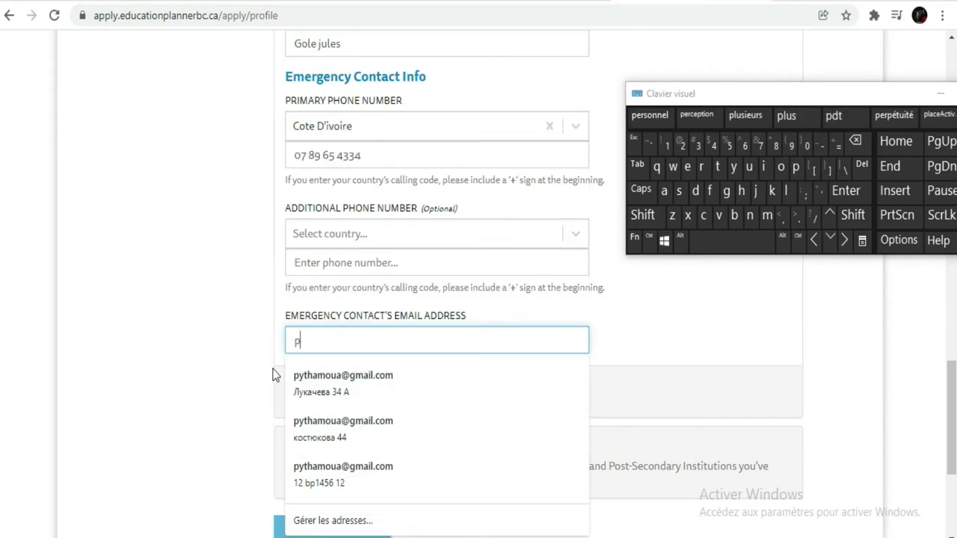
{"action": "left_click", "coordinate": [306, 385]}
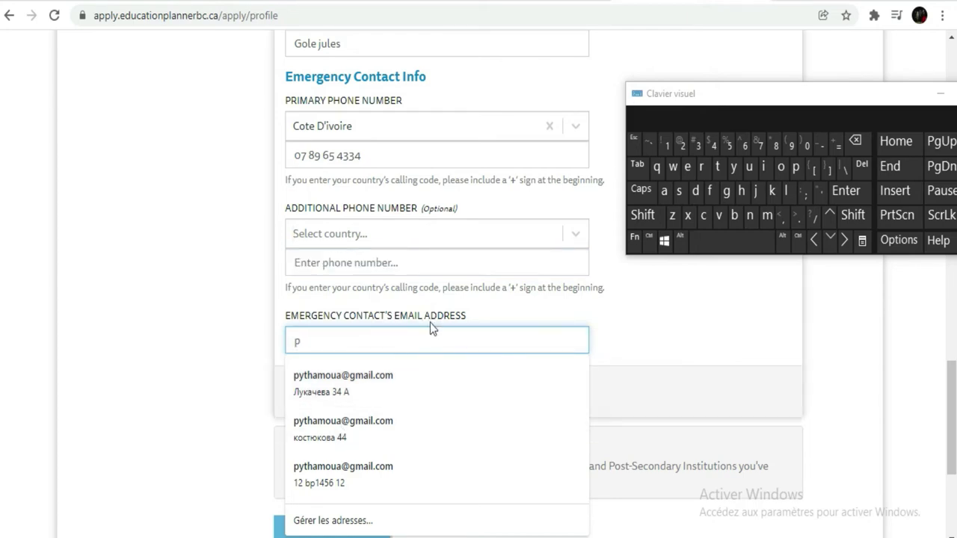
{"action": "left_click", "coordinate": [348, 448]}
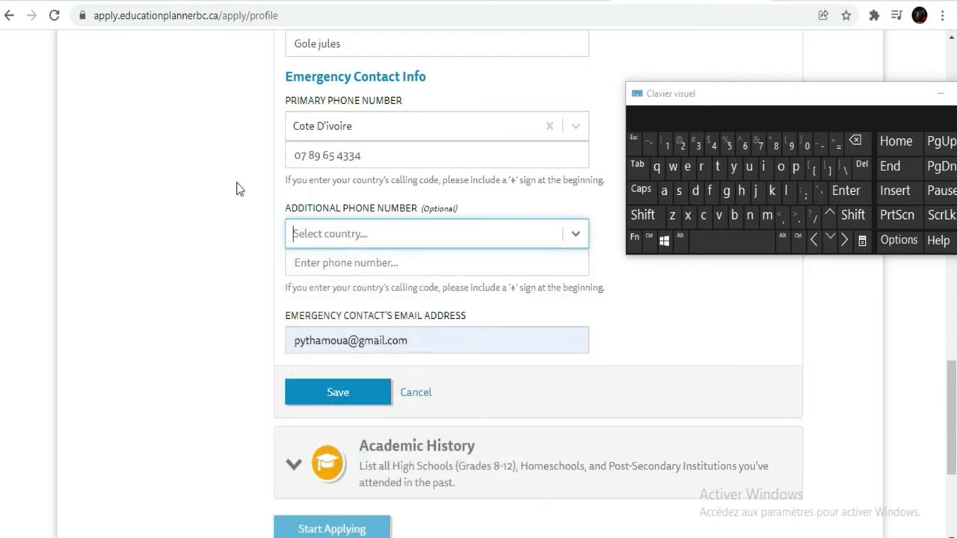
{"action": "scroll", "coordinate": [234, 188], "scroll_direction": "down", "scroll_amount": 2}
{"action": "left_click", "coordinate": [329, 237]}
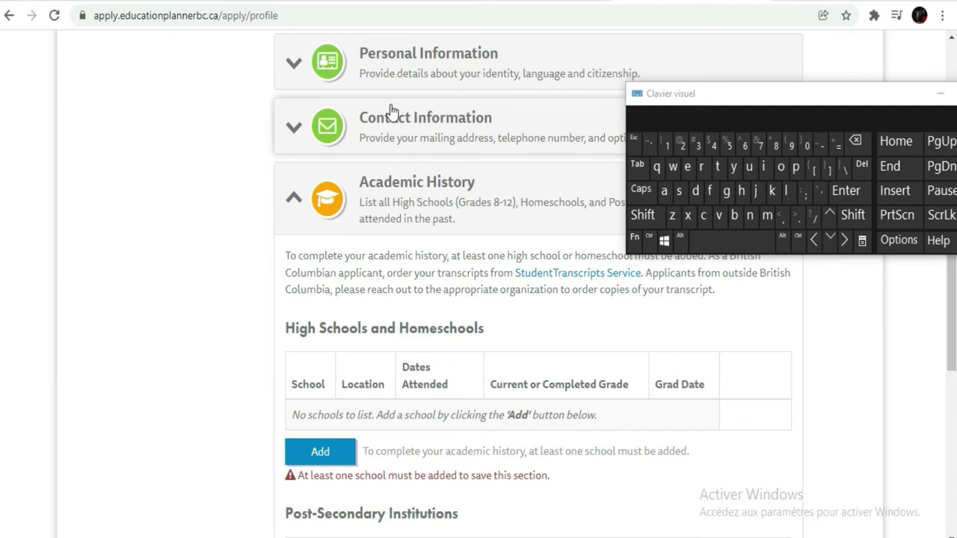
- Collapse and reopen the Academic History section, moving the on-screen keyboard clear of its high school and post-secondary tables
{"action": "left_click", "coordinate": [383, 203]}
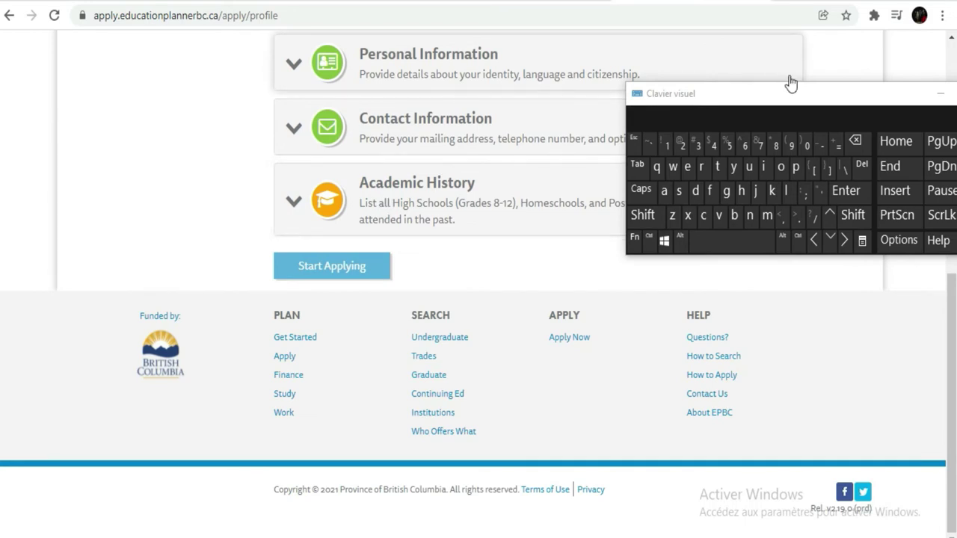
{"action": "left_click_drag", "start_coordinate": [788, 93], "coordinate": [831, 51]}
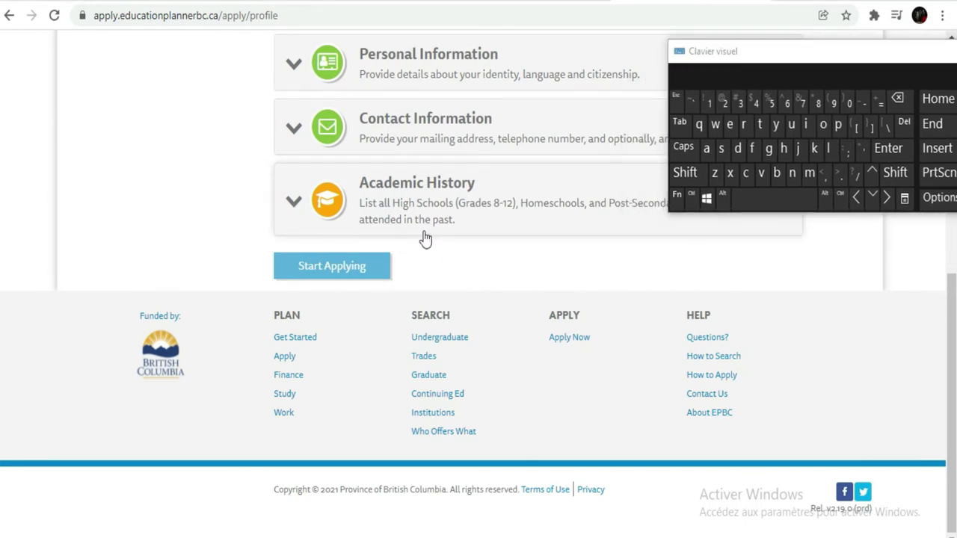
{"action": "left_click", "coordinate": [421, 209]}
{"action": "scroll", "coordinate": [375, 225], "scroll_direction": "down", "scroll_amount": 3}
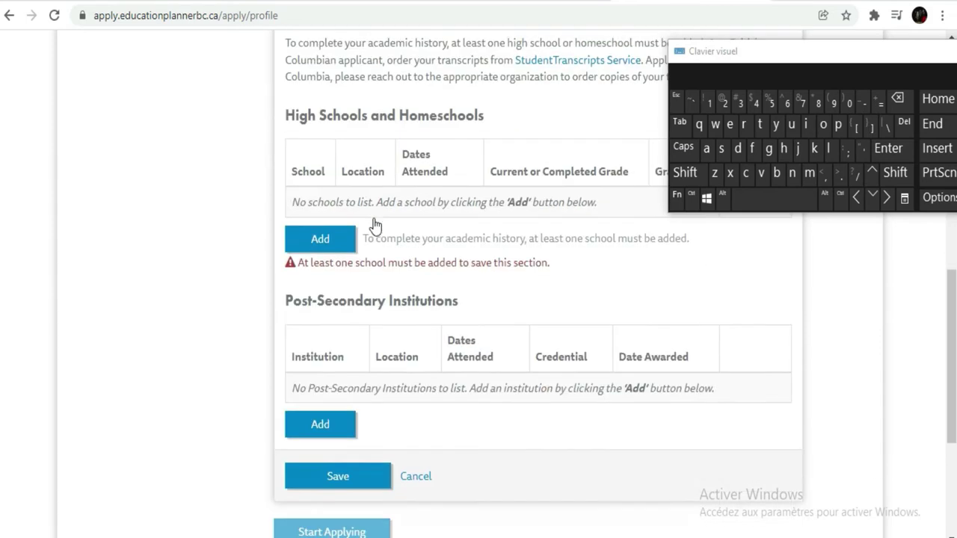
{"action": "scroll", "coordinate": [375, 224], "scroll_direction": "up", "scroll_amount": 2}
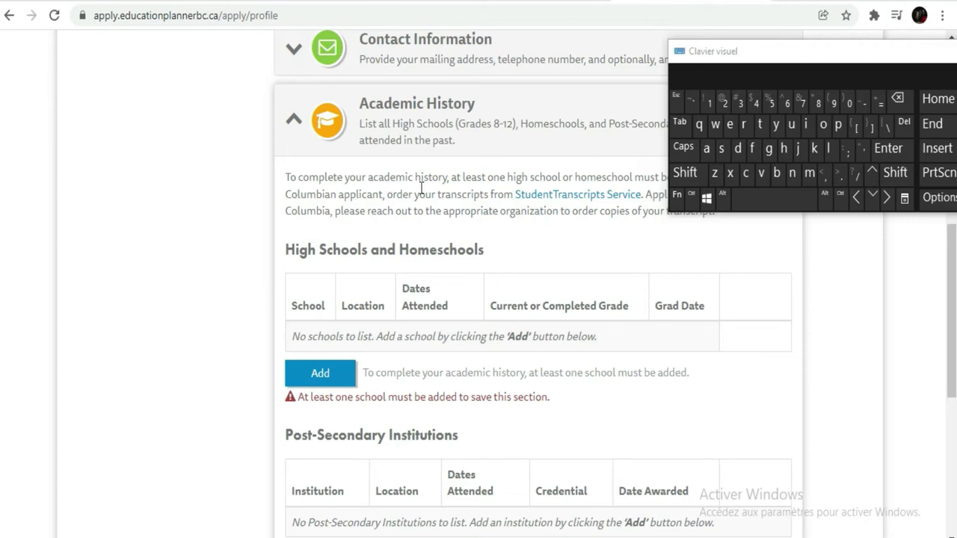
{"action": "left_click_drag", "start_coordinate": [809, 62], "coordinate": [0, 73]}
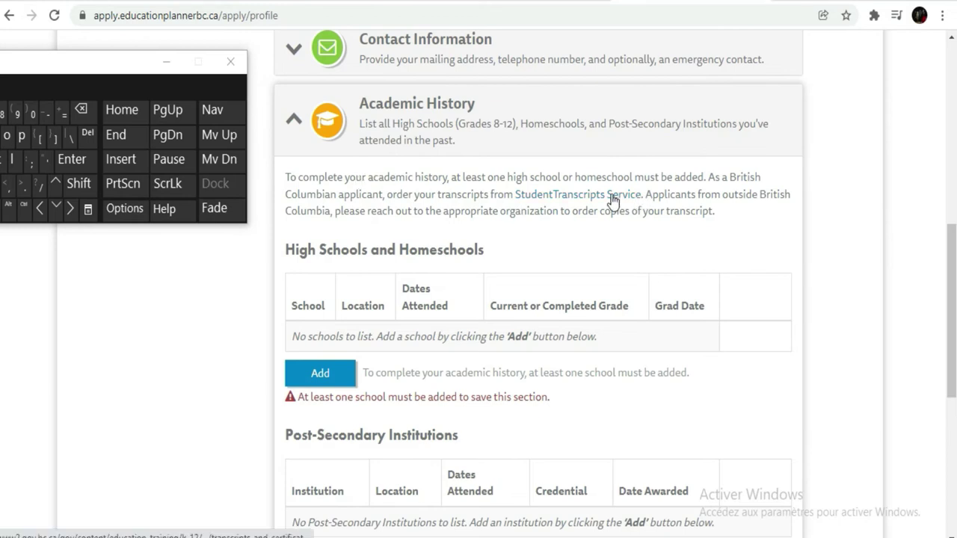
{"action": "scroll", "coordinate": [611, 201], "scroll_direction": "down", "scroll_amount": 2}
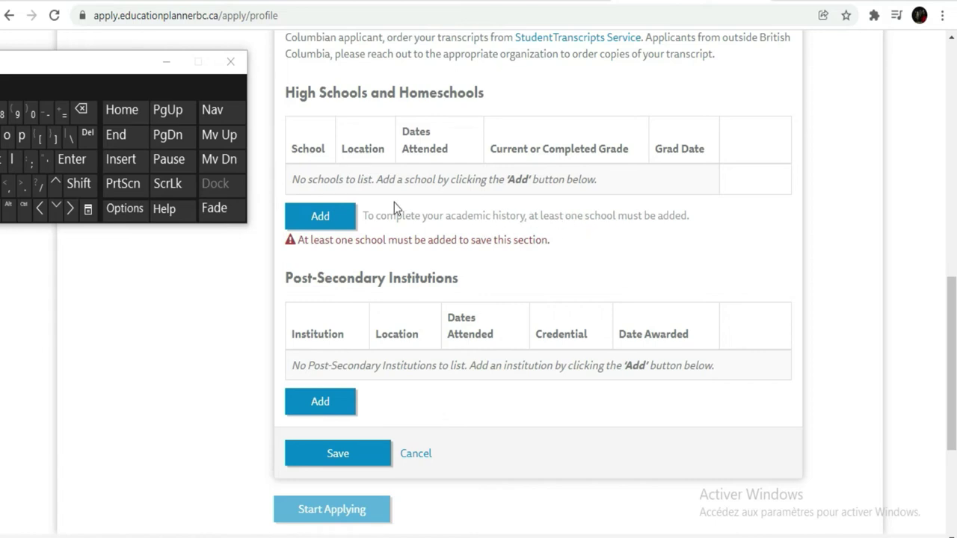
- Start adding a school to the High Schools and Homeschools table and set its country to Cote D'ivoire
{"action": "left_click", "coordinate": [320, 219]}
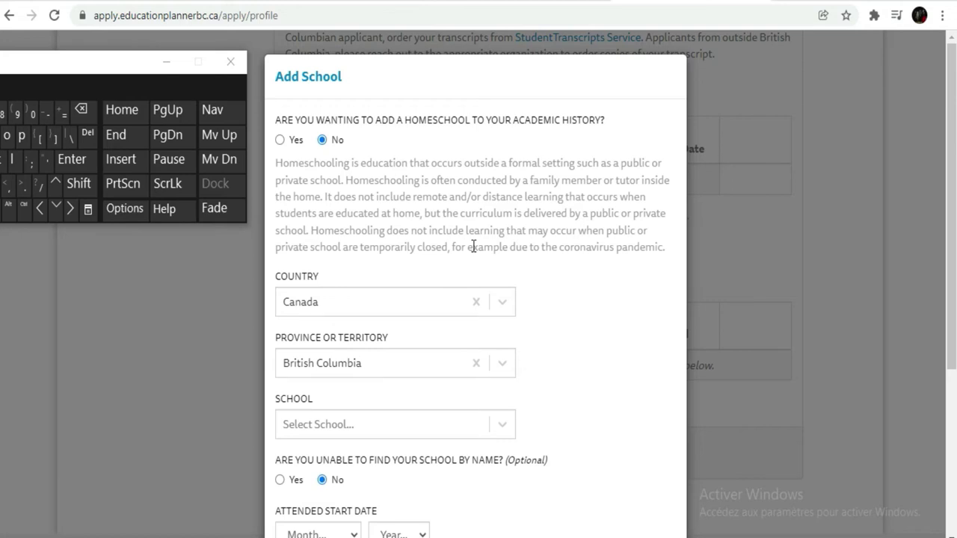
{"action": "left_click", "coordinate": [496, 312]}
{"action": "scroll", "coordinate": [439, 341], "scroll_direction": "down", "scroll_amount": 5}
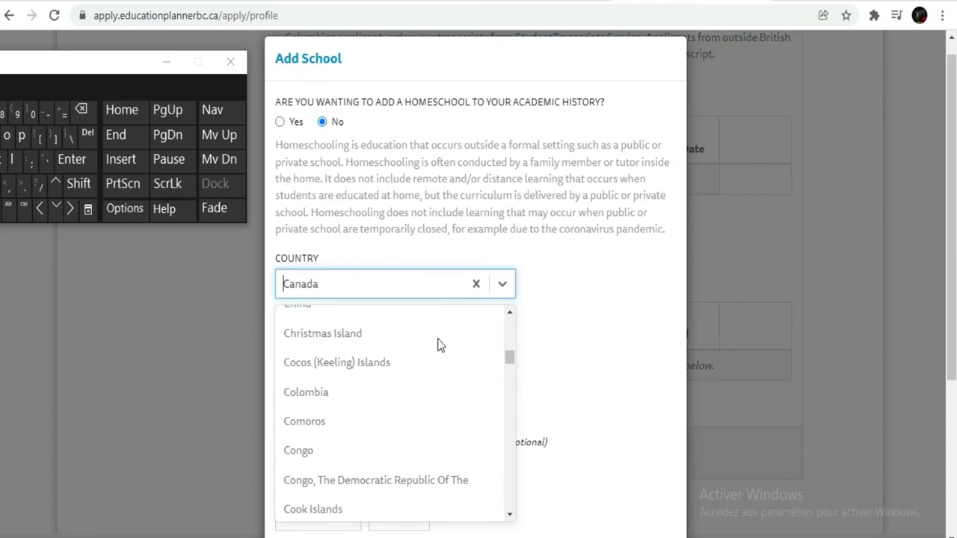
{"action": "scroll", "coordinate": [440, 344], "scroll_direction": "down", "scroll_amount": 5}
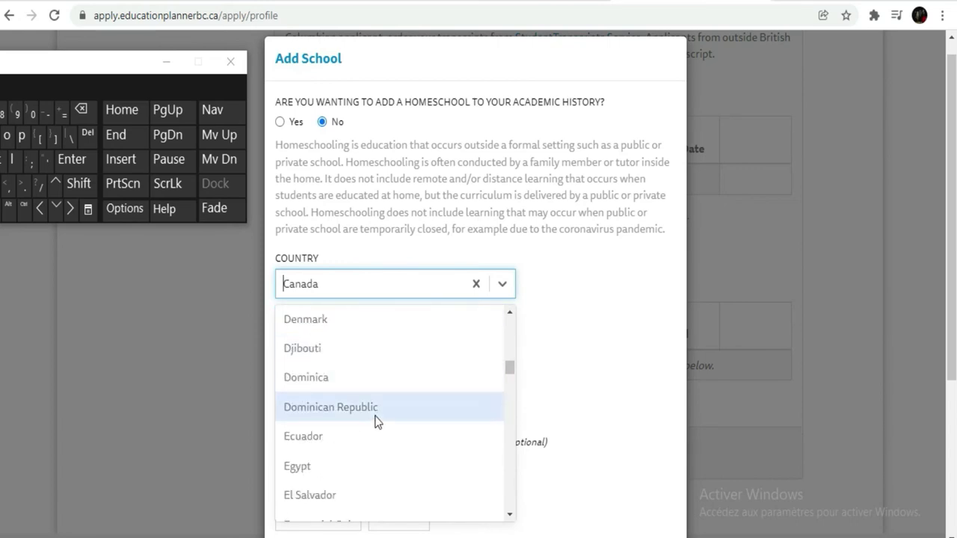
{"action": "scroll", "coordinate": [376, 422], "scroll_direction": "up", "scroll_amount": 2}
{"action": "scroll", "coordinate": [349, 414], "scroll_direction": "up", "scroll_amount": 3}
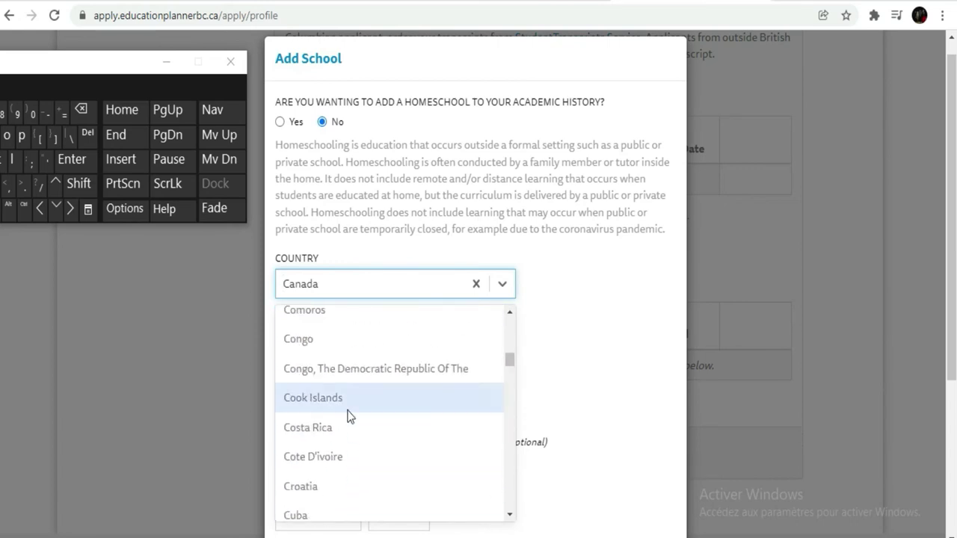
{"action": "left_click", "coordinate": [332, 460]}
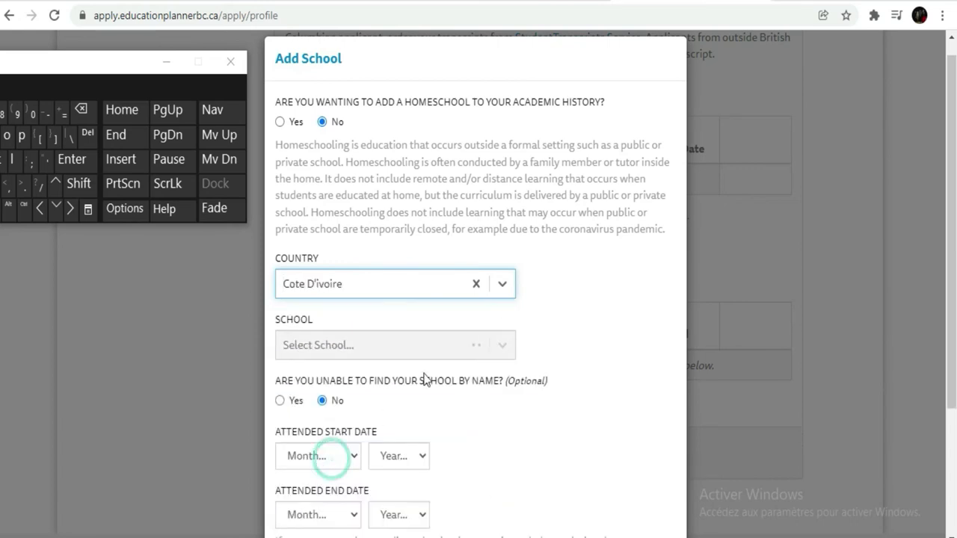
- Choose Other Cote D'Ivoire Secondary School as the school, and replace that choice with Lycee Blaise Pascal
{"action": "left_click", "coordinate": [482, 345]}
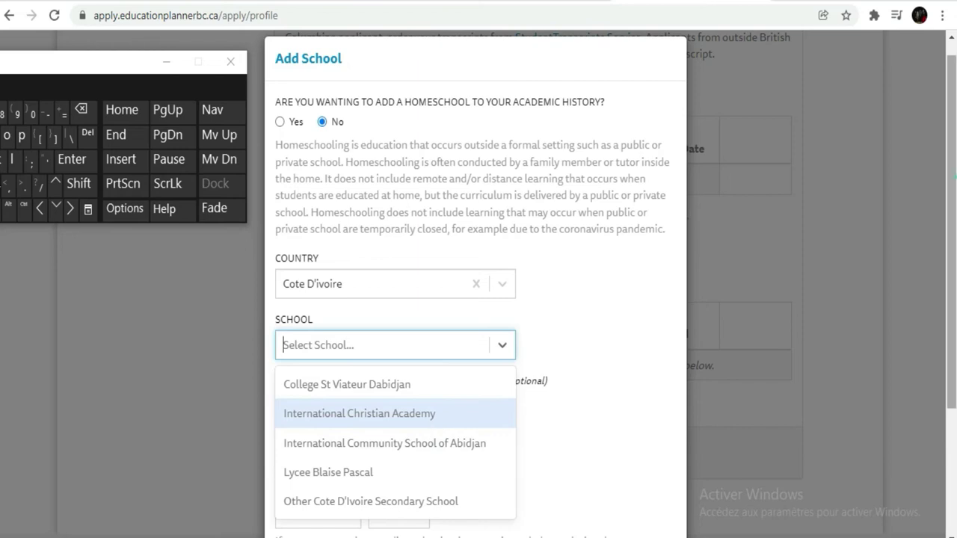
{"action": "left_click", "coordinate": [676, 258]}
{"action": "scroll", "coordinate": [676, 258], "scroll_direction": "down", "scroll_amount": 2}
{"action": "left_click", "coordinate": [503, 218]}
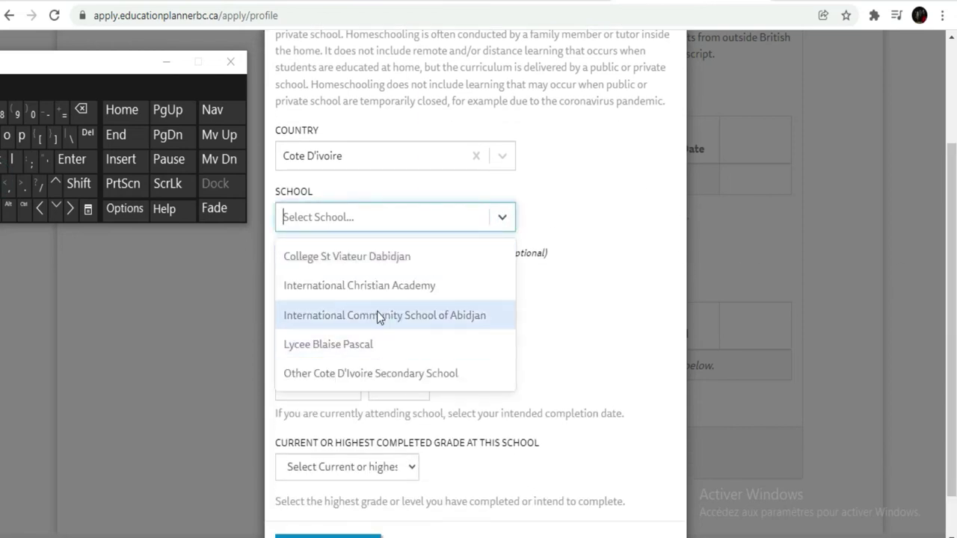
{"action": "left_click", "coordinate": [377, 374]}
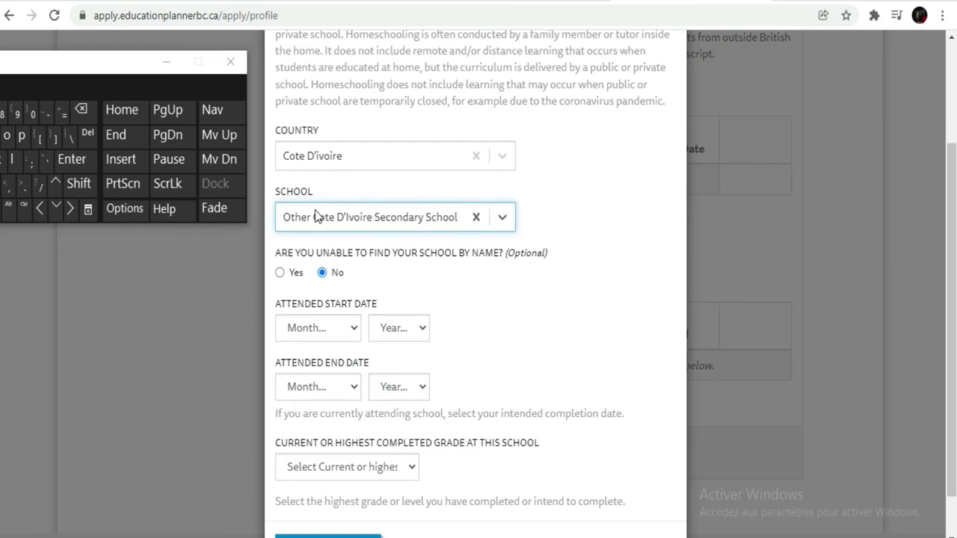
{"action": "left_click", "coordinate": [503, 215]}
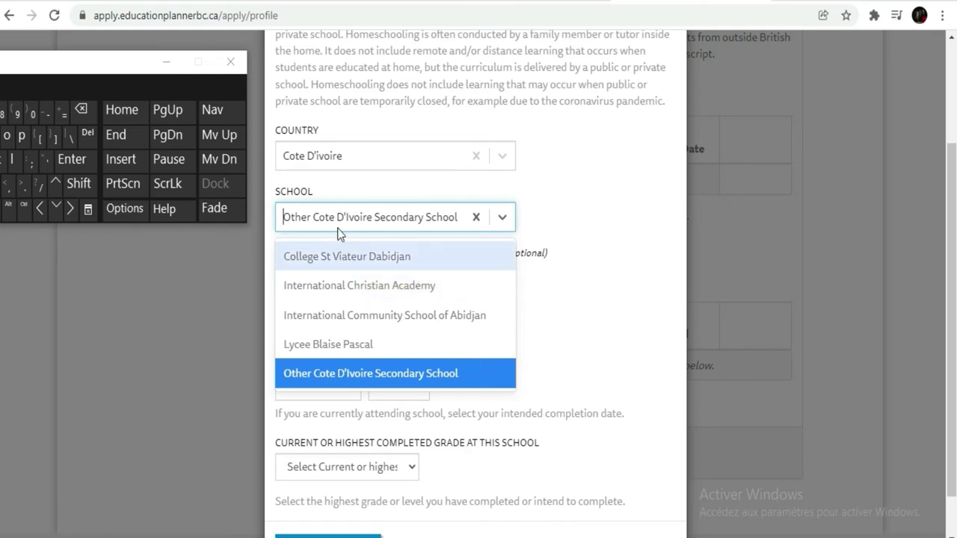
{"action": "left_click", "coordinate": [363, 341]}
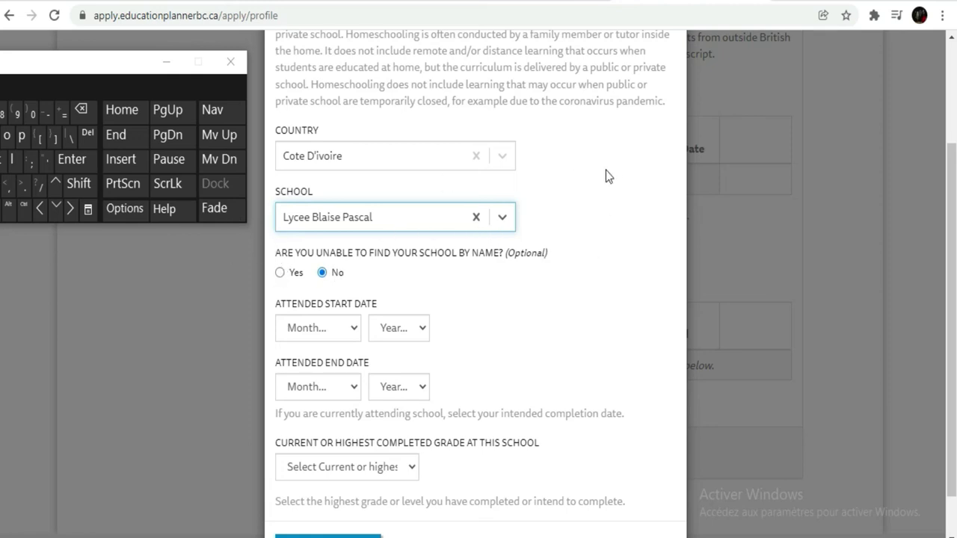
- Set the attended start date to May 2018 and the attended end date to July 2021
{"action": "left_click", "coordinate": [356, 329]}
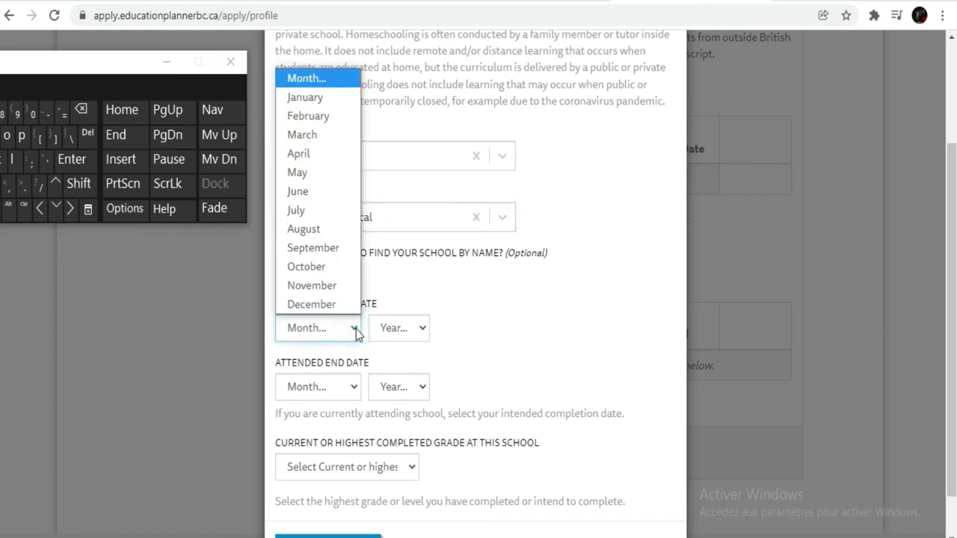
{"action": "left_click", "coordinate": [308, 181]}
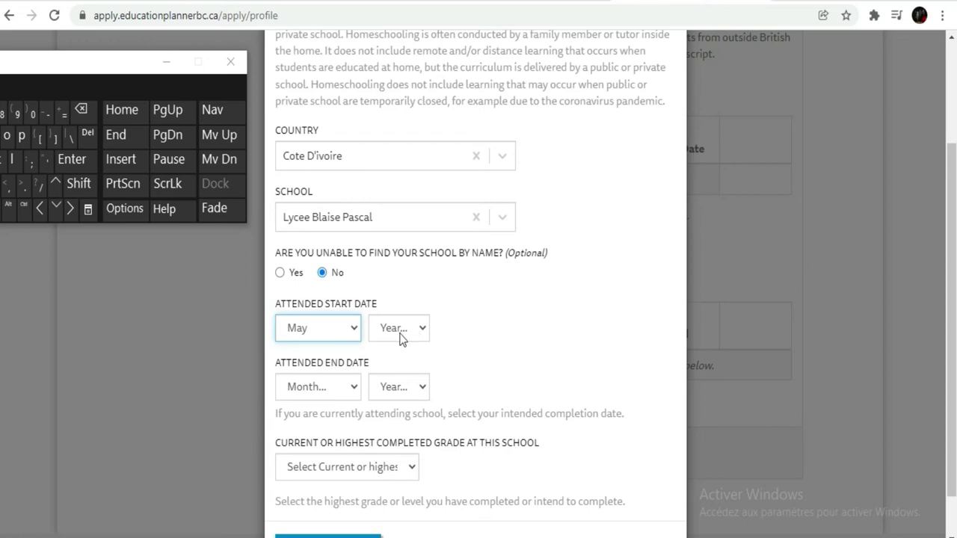
{"action": "left_click", "coordinate": [401, 335]}
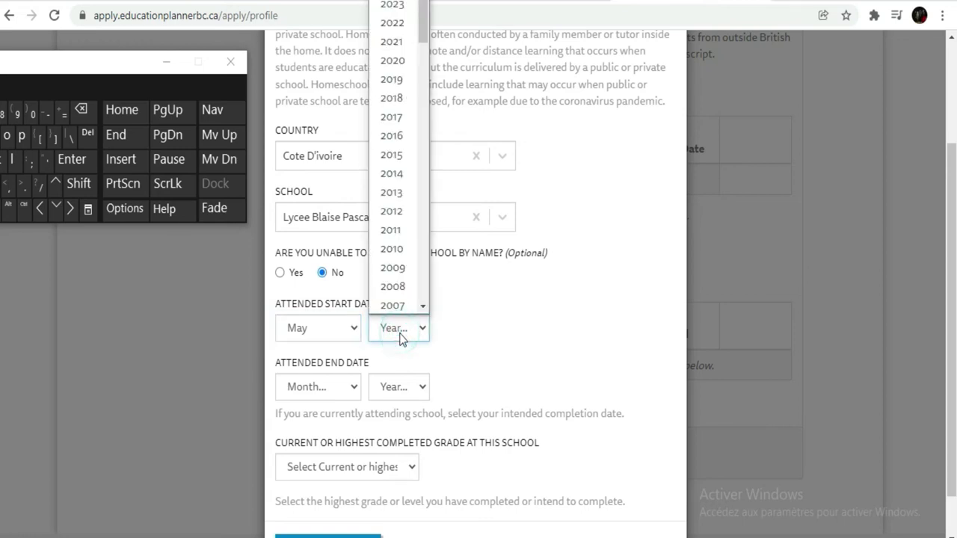
{"action": "left_click", "coordinate": [405, 98]}
{"action": "left_click", "coordinate": [354, 386]}
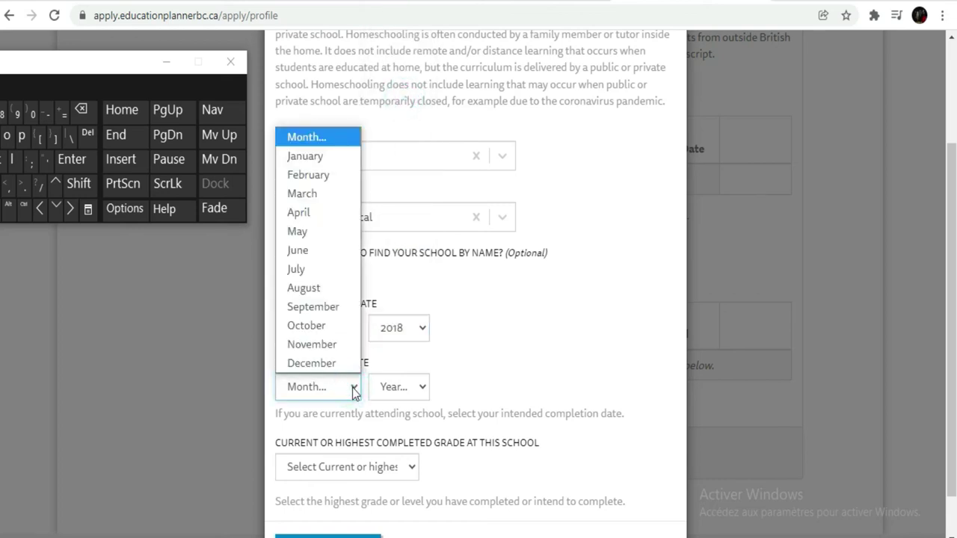
{"action": "left_click", "coordinate": [299, 269]}
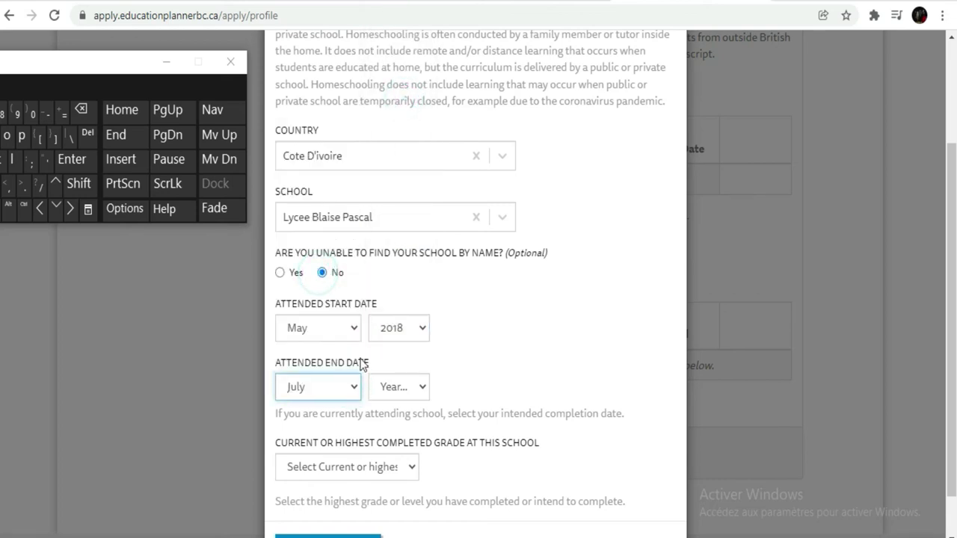
{"action": "left_click", "coordinate": [395, 388]}
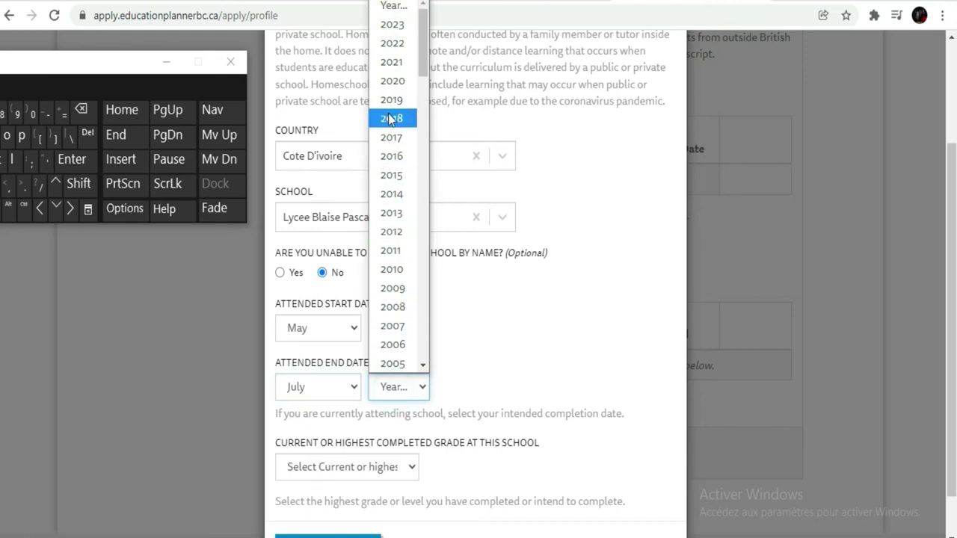
{"action": "left_click", "coordinate": [392, 63]}
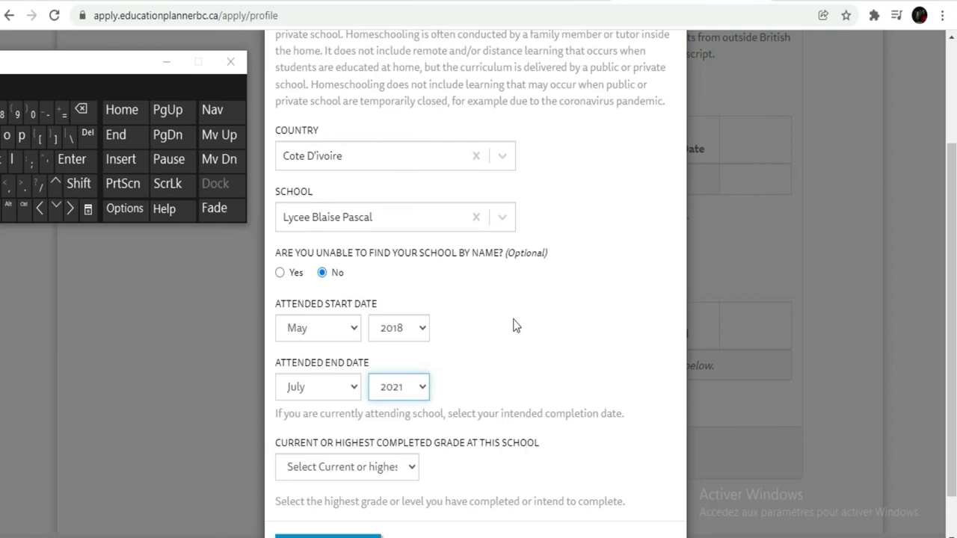
- Review the grade options and set the current or highest completed grade at this school to 12 or equivalent
{"action": "scroll", "coordinate": [512, 325], "scroll_direction": "down", "scroll_amount": 2}
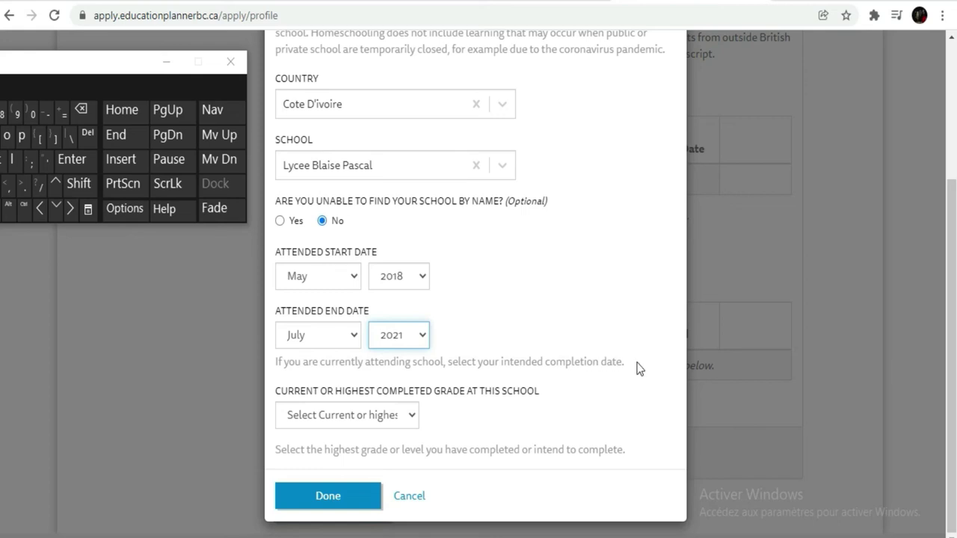
{"action": "left_click", "coordinate": [392, 416]}
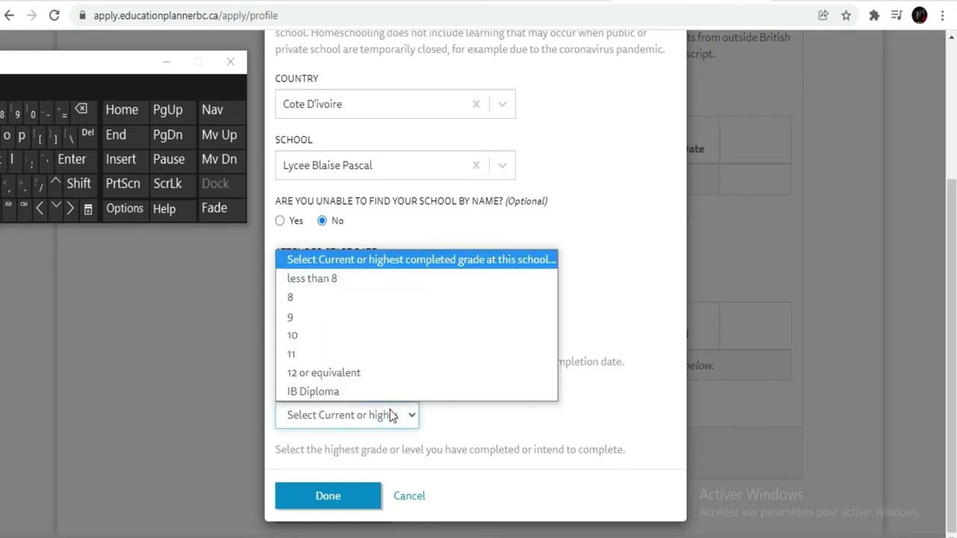
{"action": "left_click", "coordinate": [571, 193]}
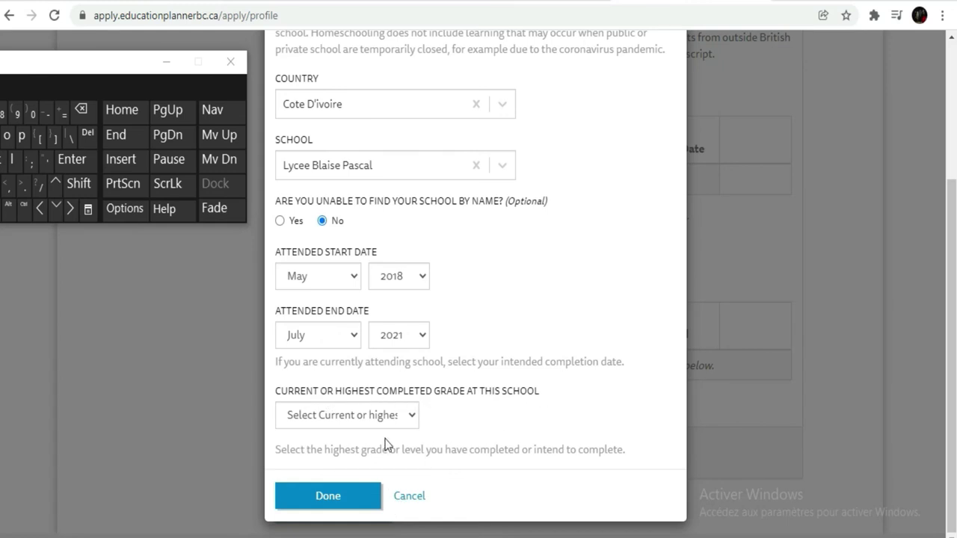
{"action": "left_click", "coordinate": [393, 414]}
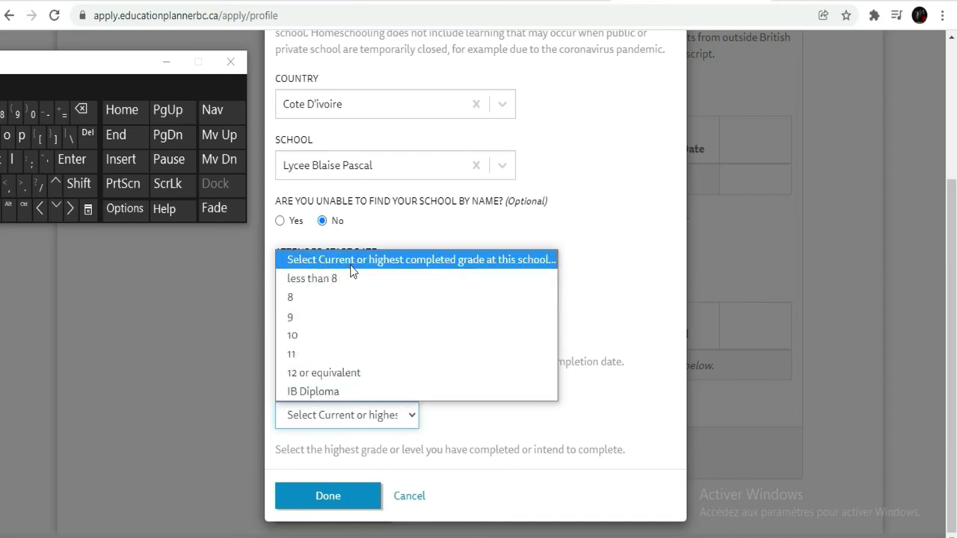
{"action": "left_click", "coordinate": [513, 266]}
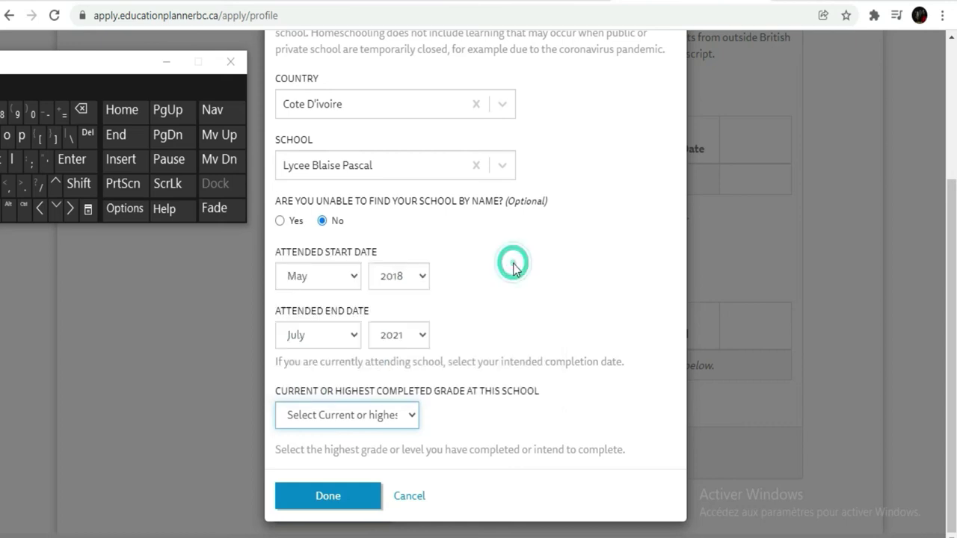
{"action": "left_click", "coordinate": [338, 423]}
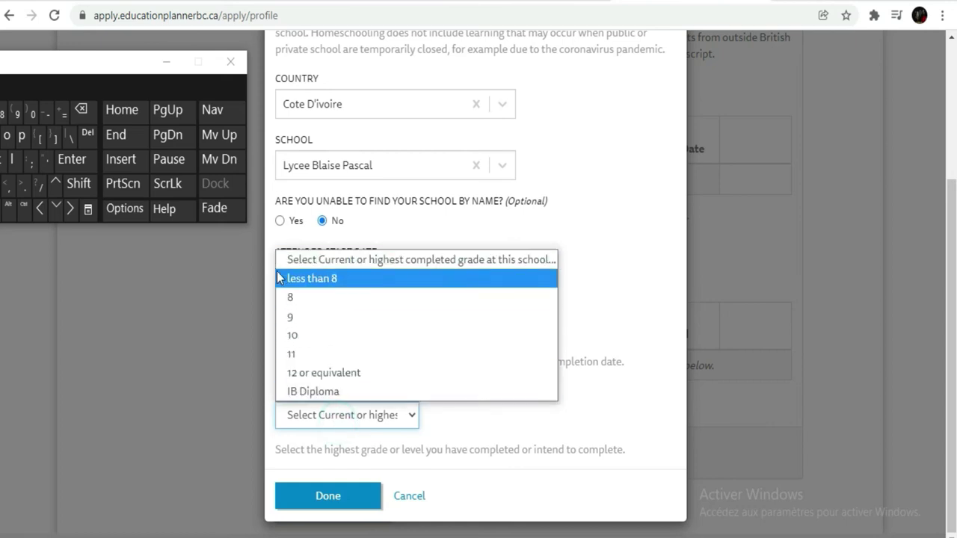
{"action": "left_click", "coordinate": [307, 371]}
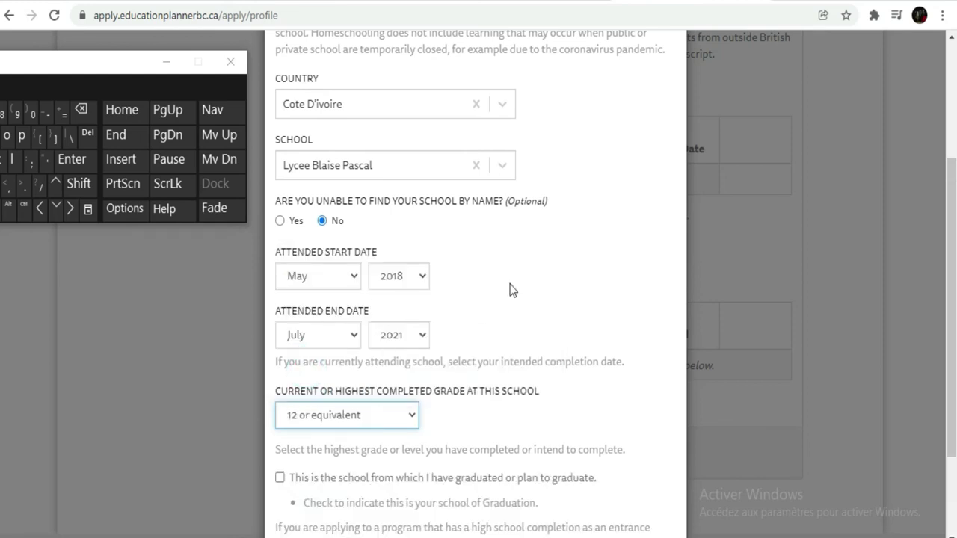
- Mark this school as the one from which the applicant has graduated or plans to graduate
{"action": "scroll", "coordinate": [528, 266], "scroll_direction": "down", "scroll_amount": 1}
{"action": "scroll", "coordinate": [529, 266], "scroll_direction": "down", "scroll_amount": 1}
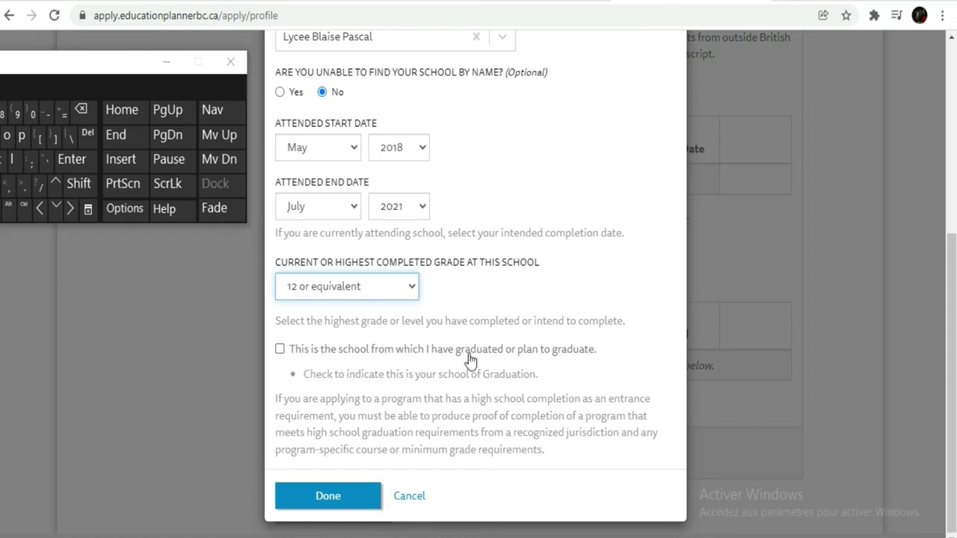
{"action": "left_click", "coordinate": [279, 349]}
- Pick September as the graduation month, and correct the planned or actual graduation date to July 2018
{"action": "scroll", "coordinate": [444, 363], "scroll_direction": "down", "scroll_amount": 1}
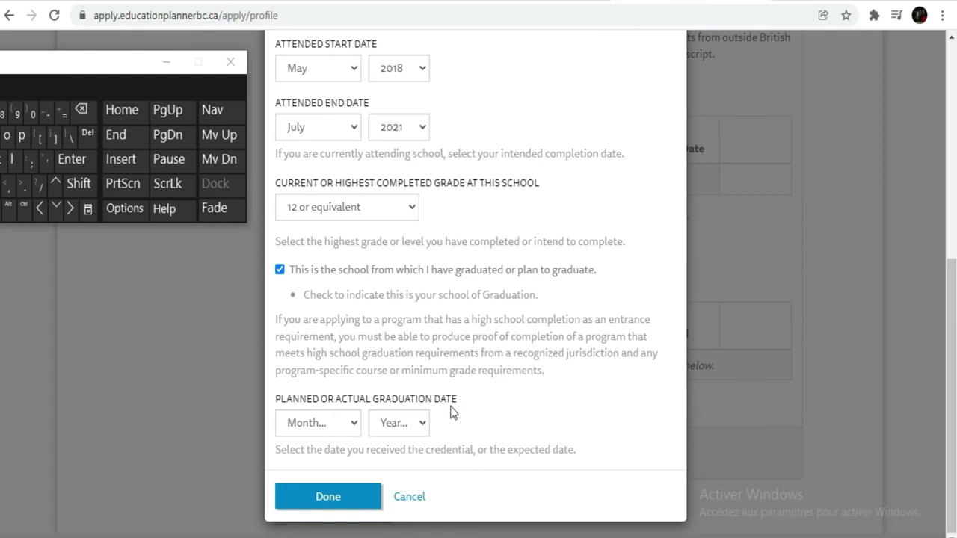
{"action": "left_click", "coordinate": [353, 423]}
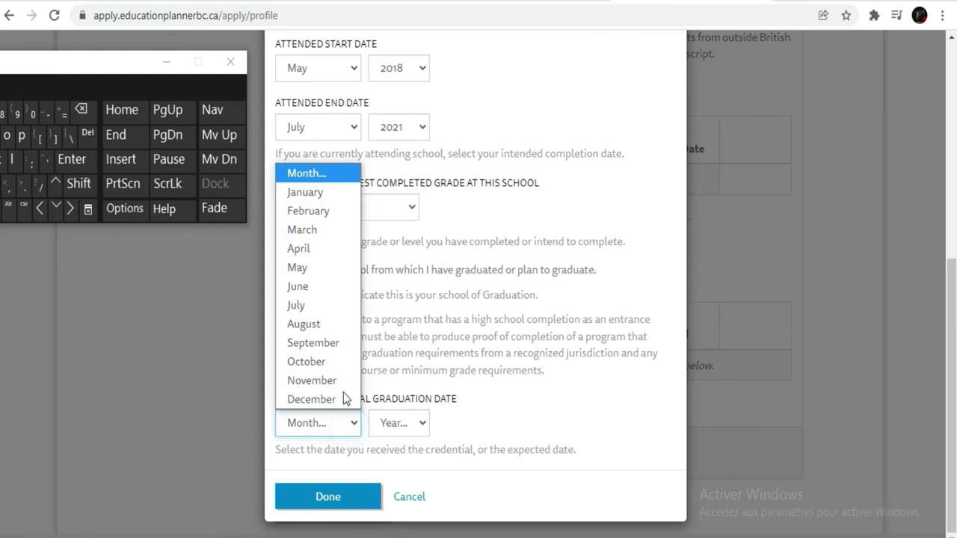
{"action": "left_click", "coordinate": [311, 342]}
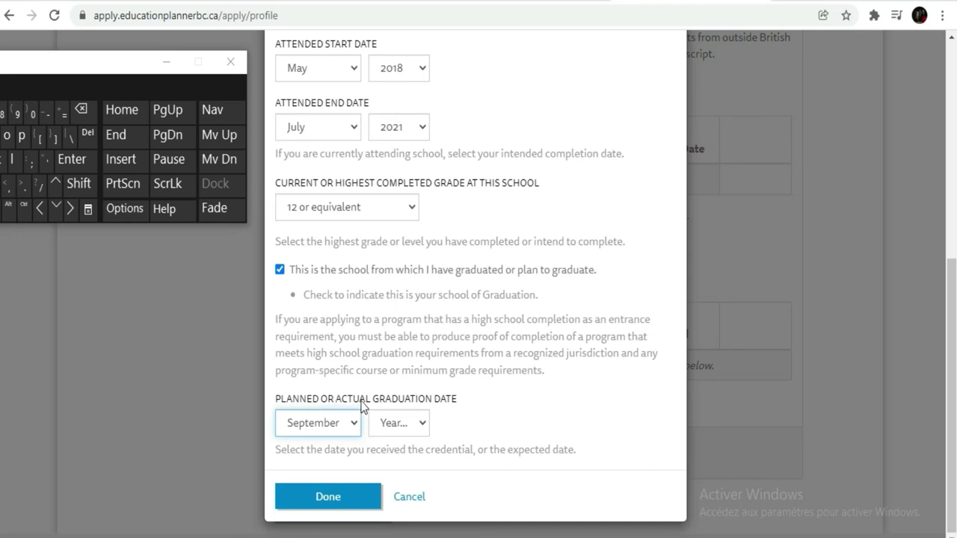
{"action": "left_click", "coordinate": [429, 428]}
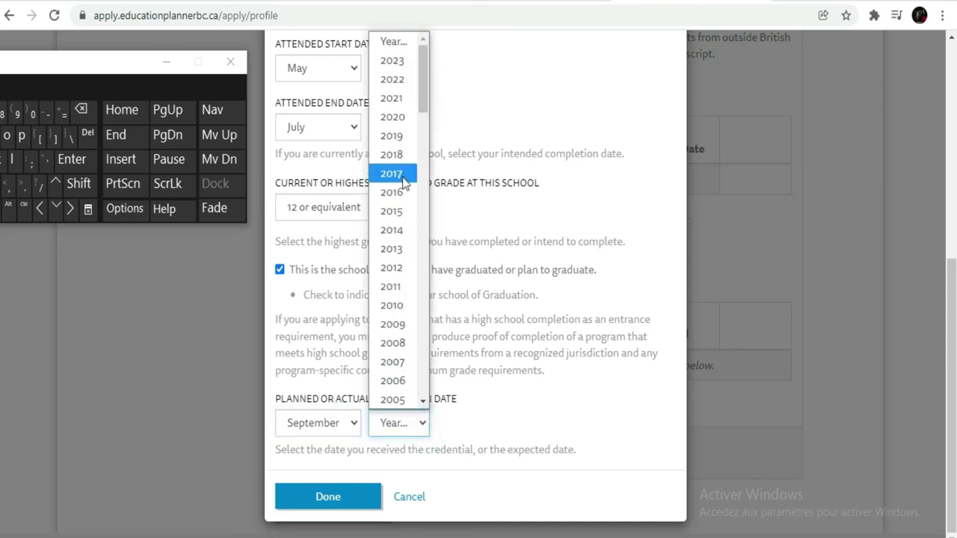
{"action": "left_click", "coordinate": [340, 424]}
{"action": "left_click", "coordinate": [296, 305]}
{"action": "left_click", "coordinate": [404, 424]}
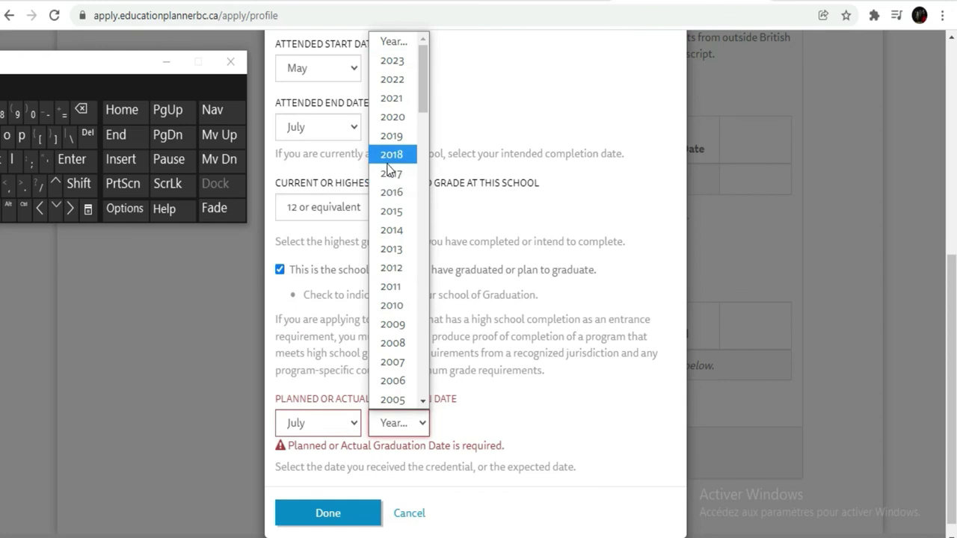
{"action": "left_click", "coordinate": [388, 157]}
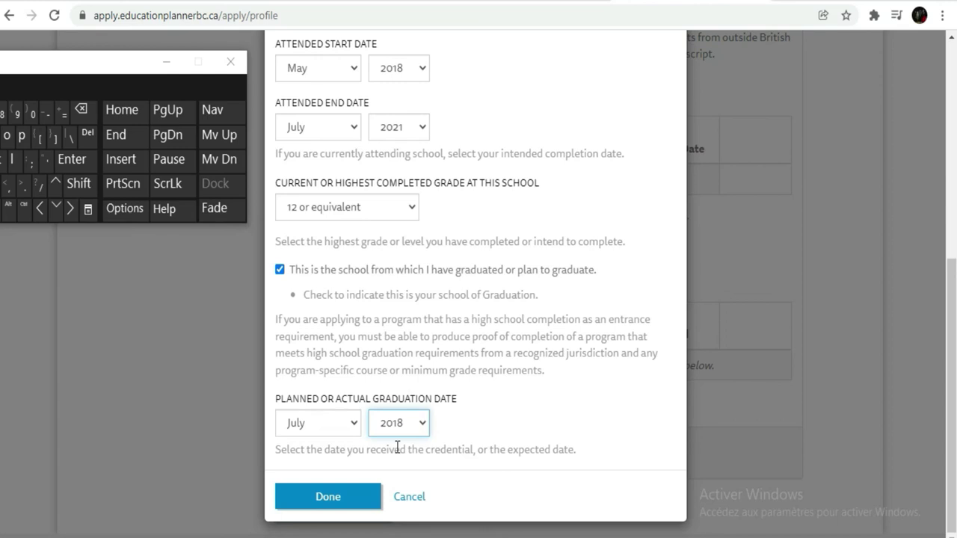
- Change the graduation year to 2021 and finish adding the school to the academic history
{"action": "left_click", "coordinate": [415, 429]}
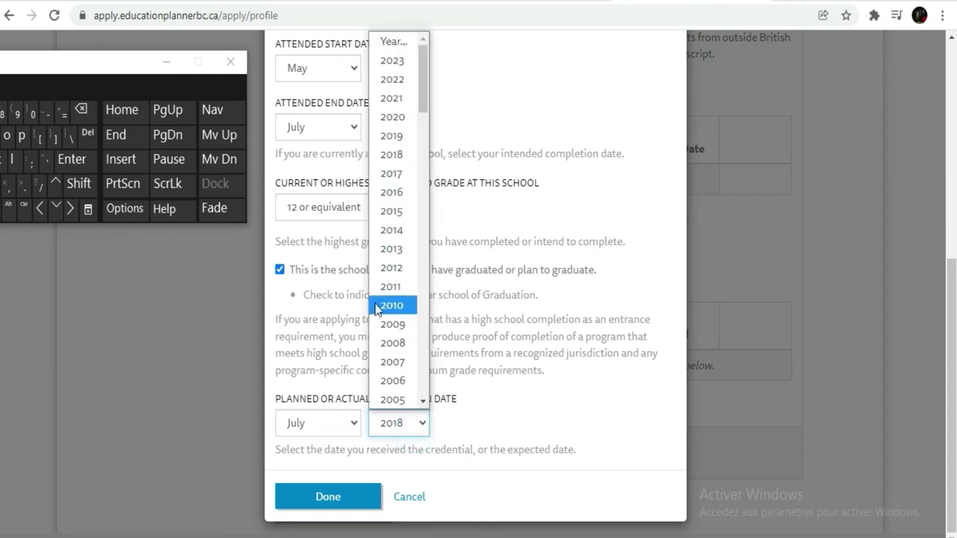
{"action": "scroll", "coordinate": [381, 303], "scroll_direction": "down", "scroll_amount": 6}
{"action": "scroll", "coordinate": [412, 329], "scroll_direction": "up", "scroll_amount": 6}
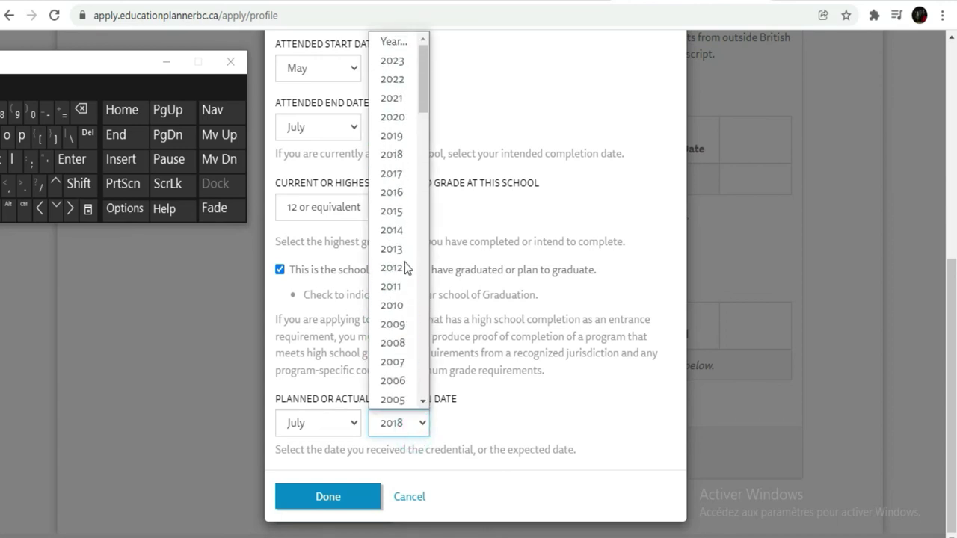
{"action": "left_click", "coordinate": [397, 99]}
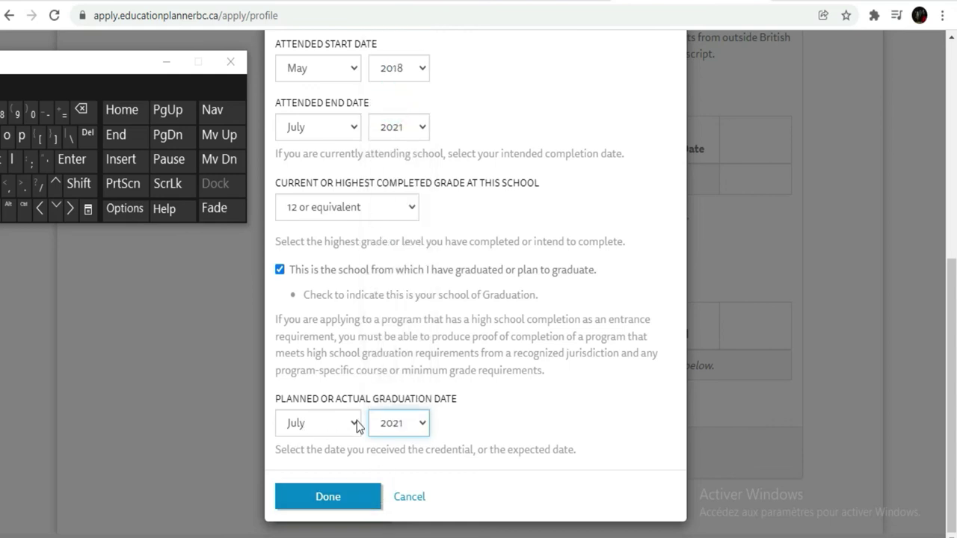
{"action": "left_click", "coordinate": [330, 496]}
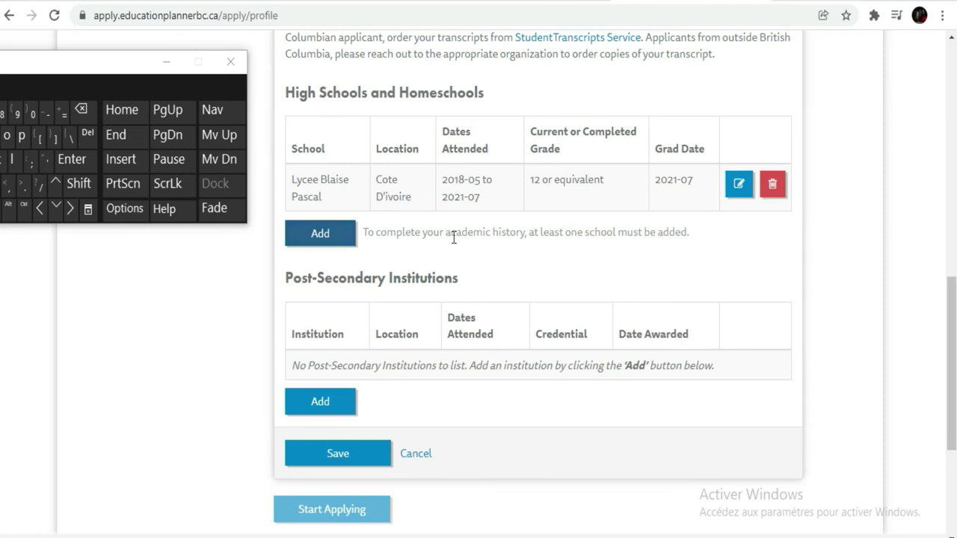
- Save the academic history section and start applying from the completed profile
{"action": "scroll", "coordinate": [553, 234], "scroll_direction": "down", "scroll_amount": 3}
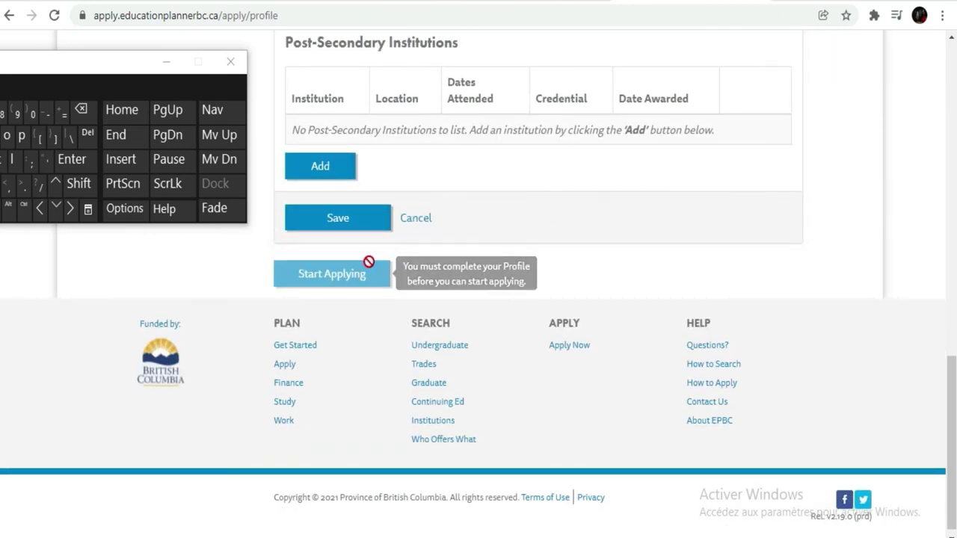
{"action": "left_click", "coordinate": [353, 215]}
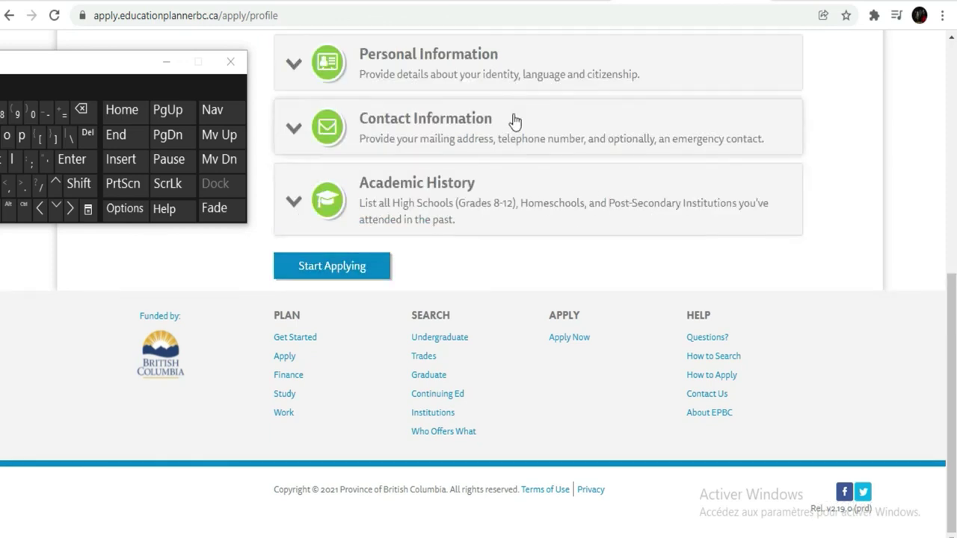
{"action": "scroll", "coordinate": [534, 184], "scroll_direction": "up", "scroll_amount": 2}
{"action": "scroll", "coordinate": [449, 210], "scroll_direction": "down", "scroll_amount": 1}
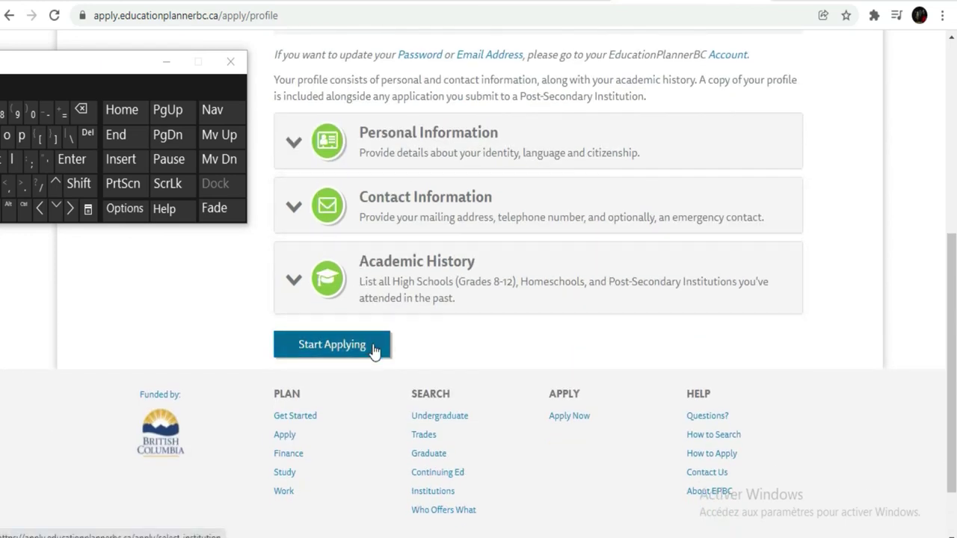
{"action": "left_click", "coordinate": [325, 353]}
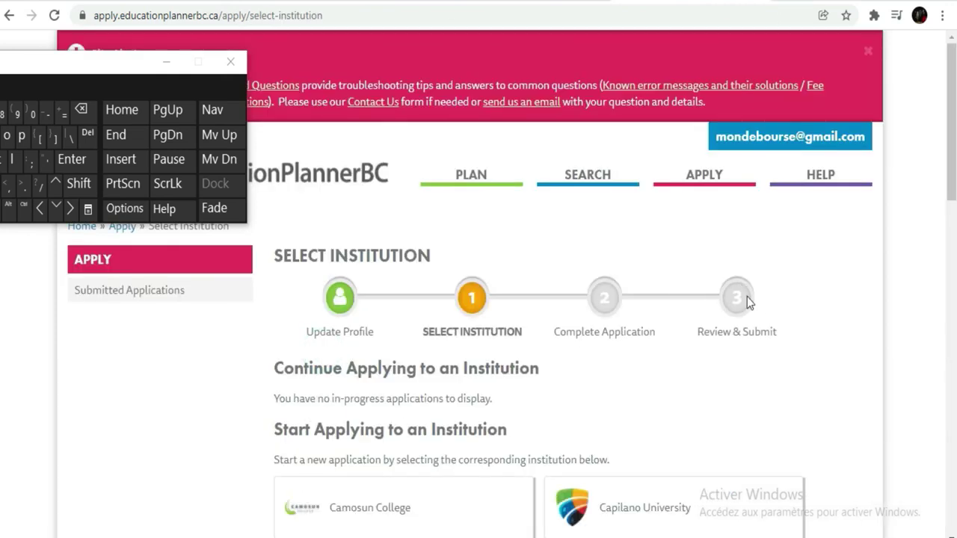
- Look through the list of institutions and start a new application to the University of British Columbia
{"action": "scroll", "coordinate": [607, 297], "scroll_direction": "down", "scroll_amount": 4}
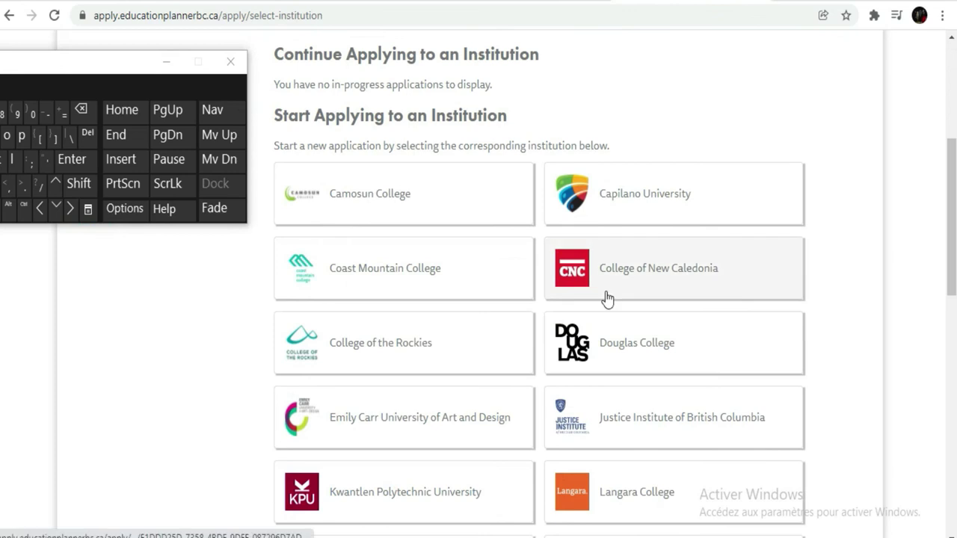
{"action": "scroll", "coordinate": [606, 295], "scroll_direction": "up", "scroll_amount": 3}
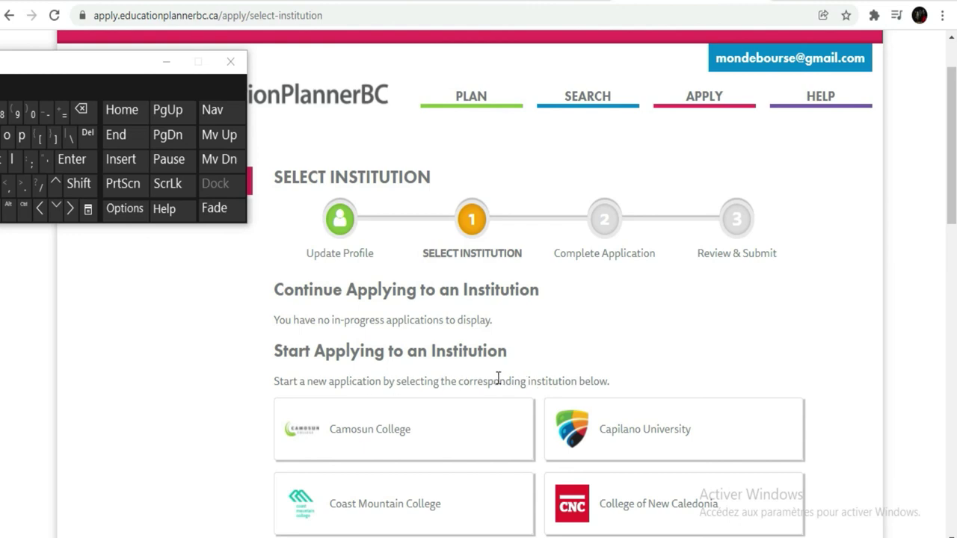
{"action": "scroll", "coordinate": [692, 349], "scroll_direction": "down", "scroll_amount": 3}
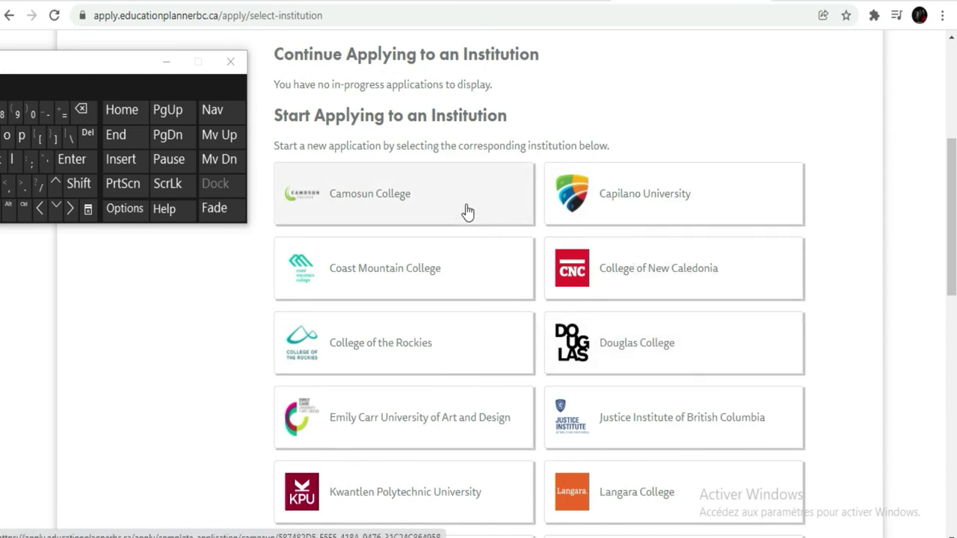
{"action": "scroll", "coordinate": [630, 303], "scroll_direction": "down", "scroll_amount": 1}
{"action": "scroll", "coordinate": [630, 303], "scroll_direction": "down", "scroll_amount": 4}
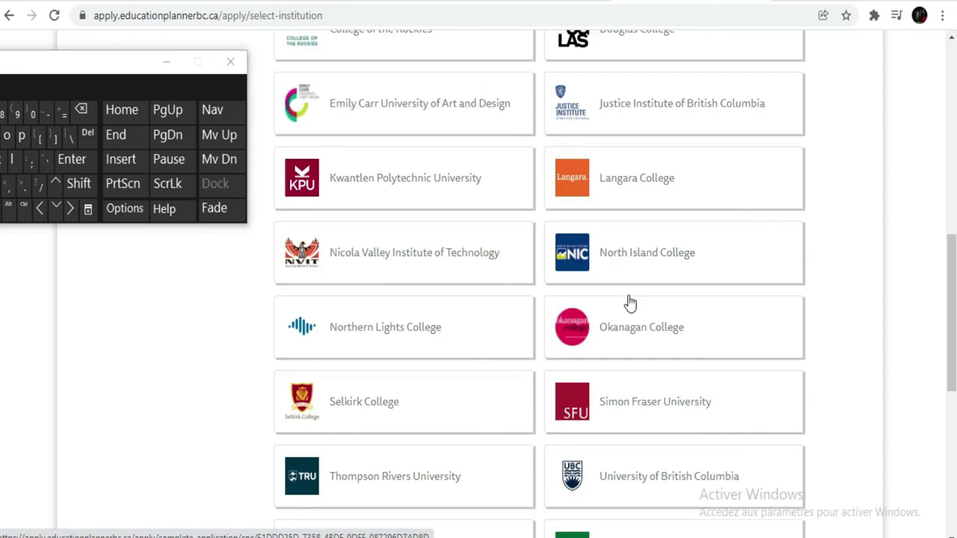
{"action": "scroll", "coordinate": [630, 303], "scroll_direction": "down", "scroll_amount": 4}
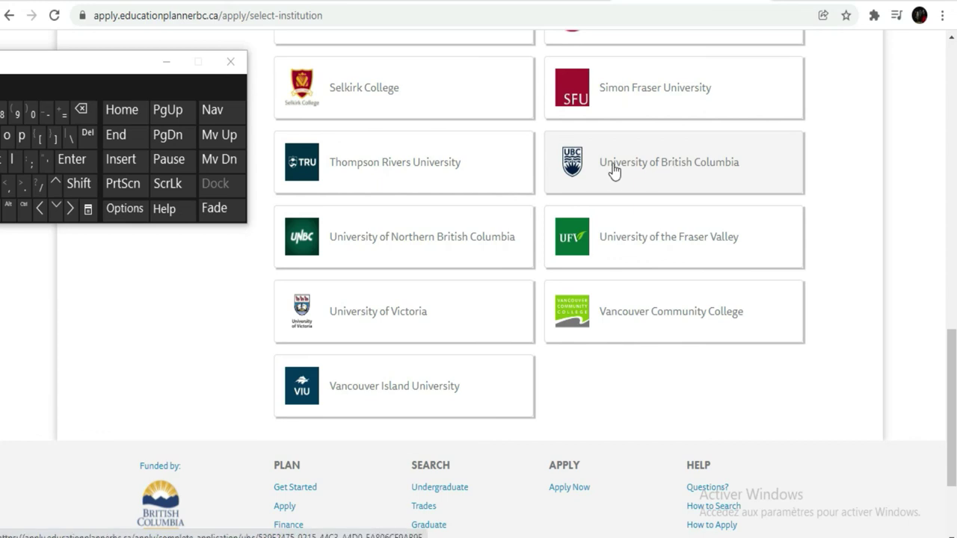
{"action": "left_click", "coordinate": [673, 164]}
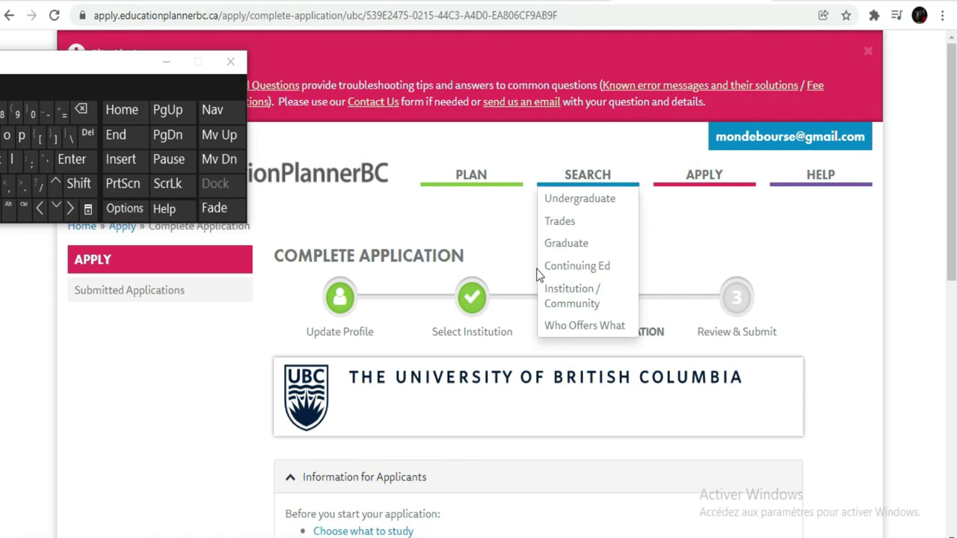
- Review the UBC applicant information and application intake cycle details, moving the on-screen keyboard out of the way
{"action": "scroll", "coordinate": [538, 275], "scroll_direction": "down", "scroll_amount": 5}
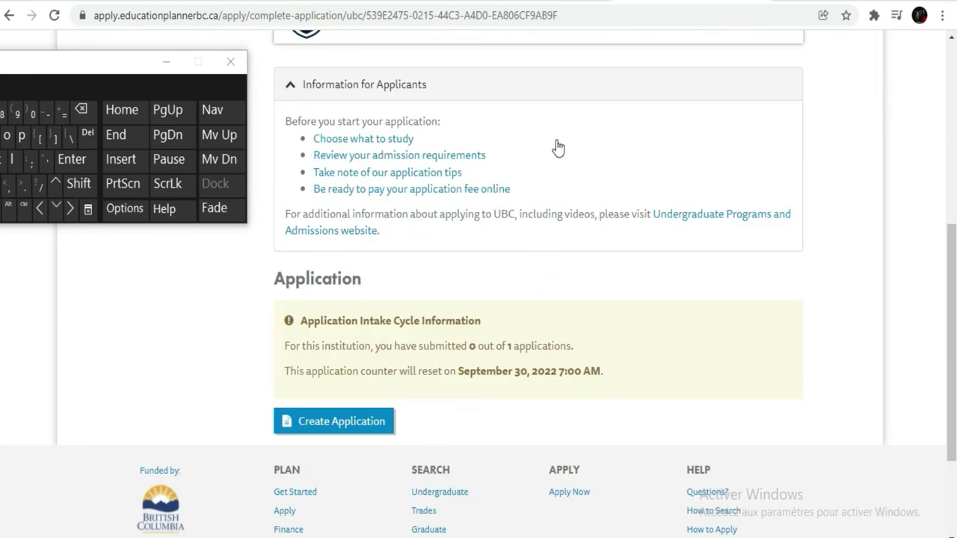
{"action": "scroll", "coordinate": [558, 147], "scroll_direction": "up", "scroll_amount": 1}
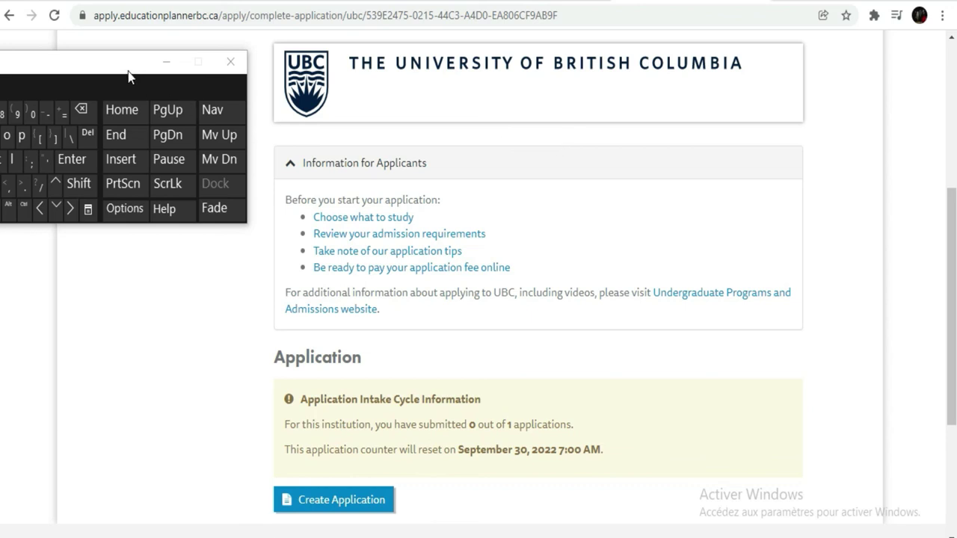
{"action": "left_click_drag", "start_coordinate": [128, 75], "coordinate": [48, 73]}
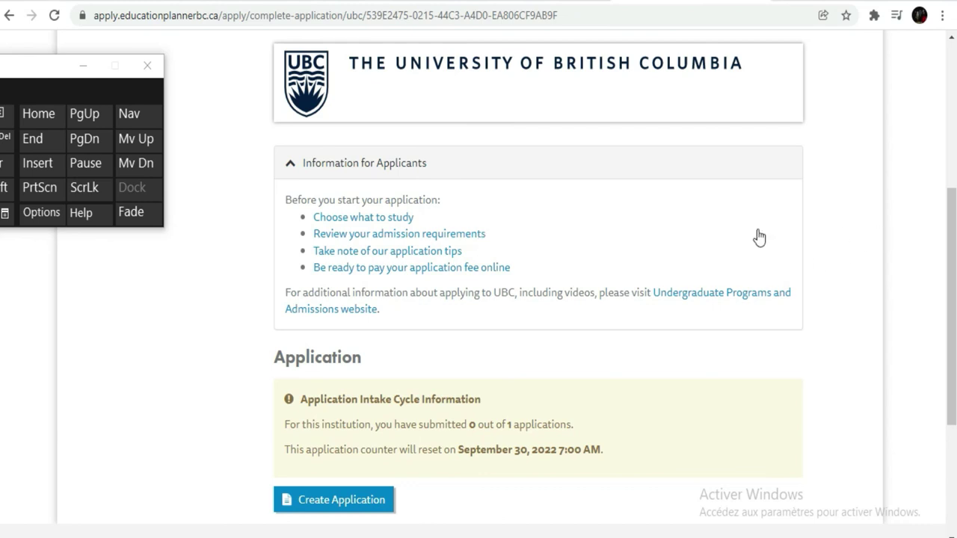
{"action": "scroll", "coordinate": [506, 163], "scroll_direction": "down", "scroll_amount": 2}
{"action": "scroll", "coordinate": [523, 164], "scroll_direction": "down", "scroll_amount": 1}
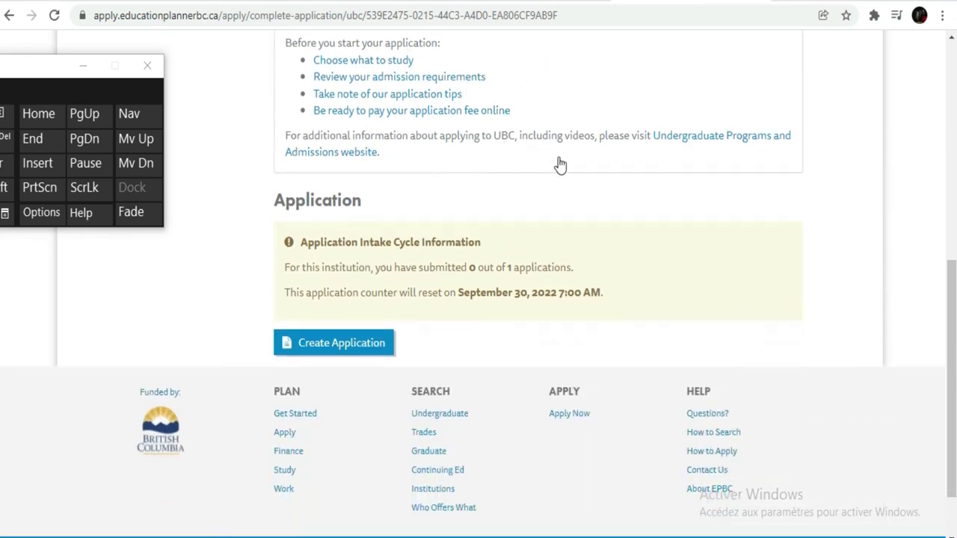
{"action": "scroll", "coordinate": [651, 187], "scroll_direction": "up", "scroll_amount": 2}
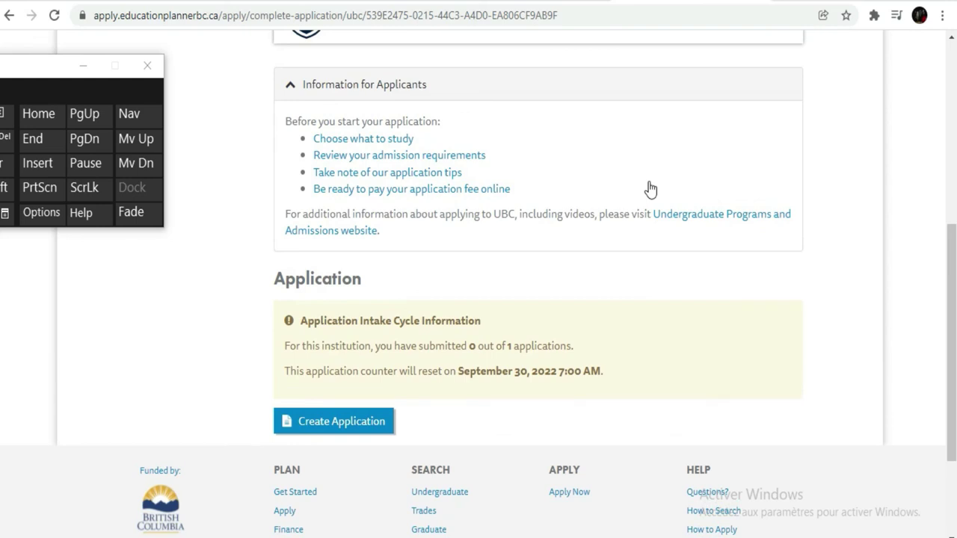